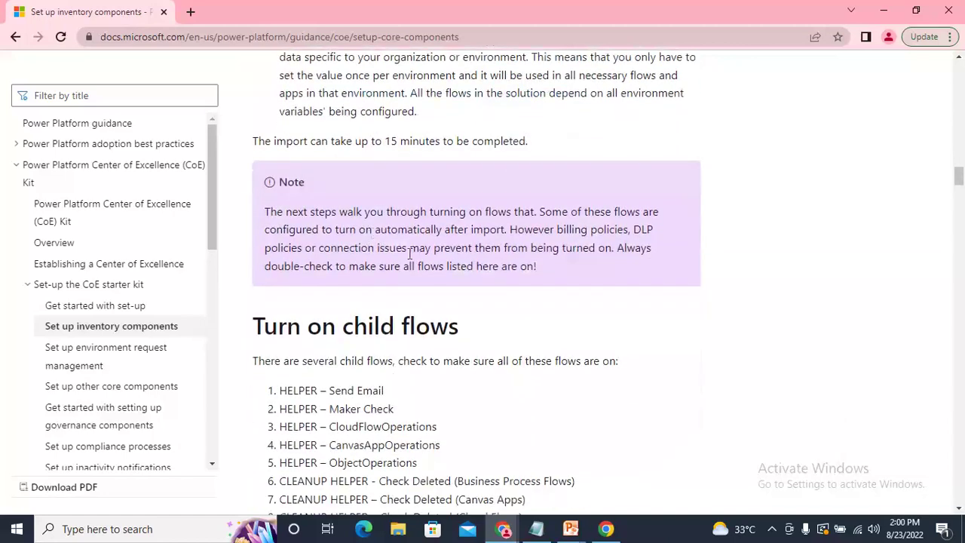
Switch to Power Apps and open the Center of Excellence - Core Components solution in the Coe Environment
{"action": "scroll", "coordinate": [368, 247], "scroll_direction": "down", "scroll_amount": 4}
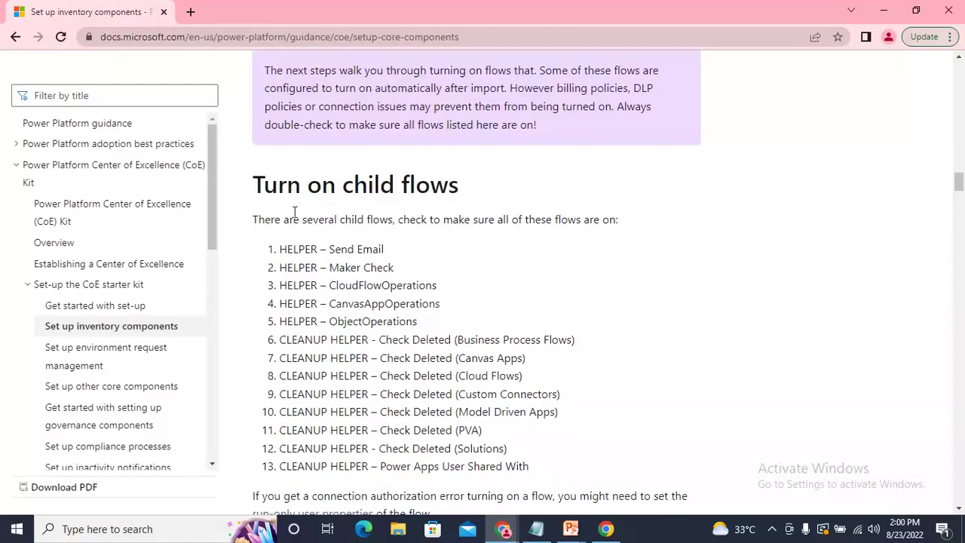
{"action": "scroll", "coordinate": [578, 279], "scroll_direction": "up", "scroll_amount": 4}
{"action": "key", "text": "alt+Tab"}
{"action": "key", "text": "alt+Tab"}
{"action": "key", "text": "alt+Tab"}
{"action": "key", "text": "alt+Tab"}
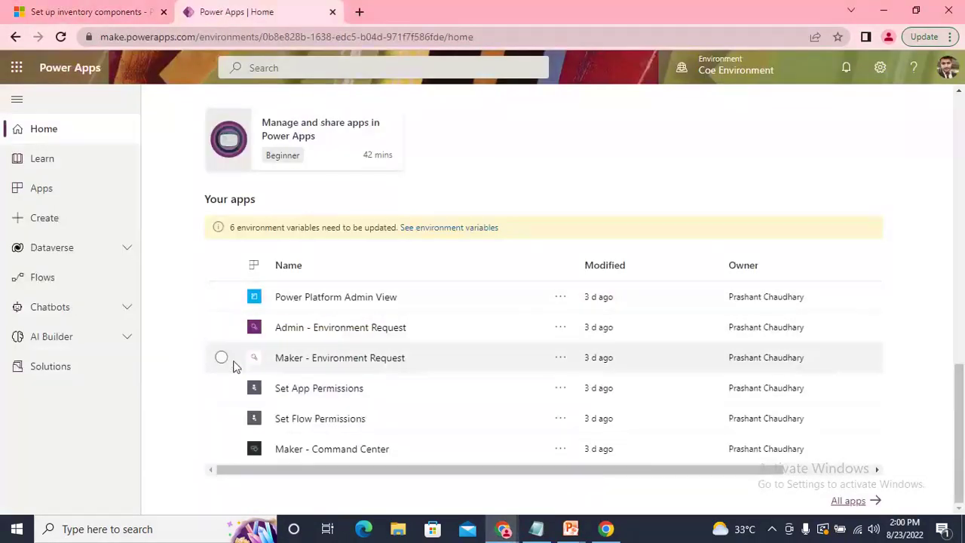
{"action": "left_click", "coordinate": [76, 367]}
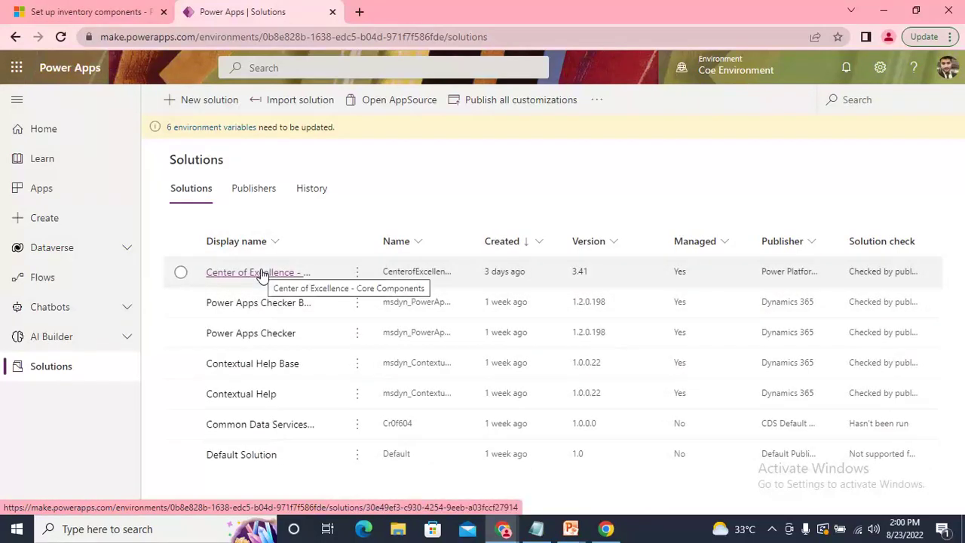
{"action": "left_click", "coordinate": [261, 273]}
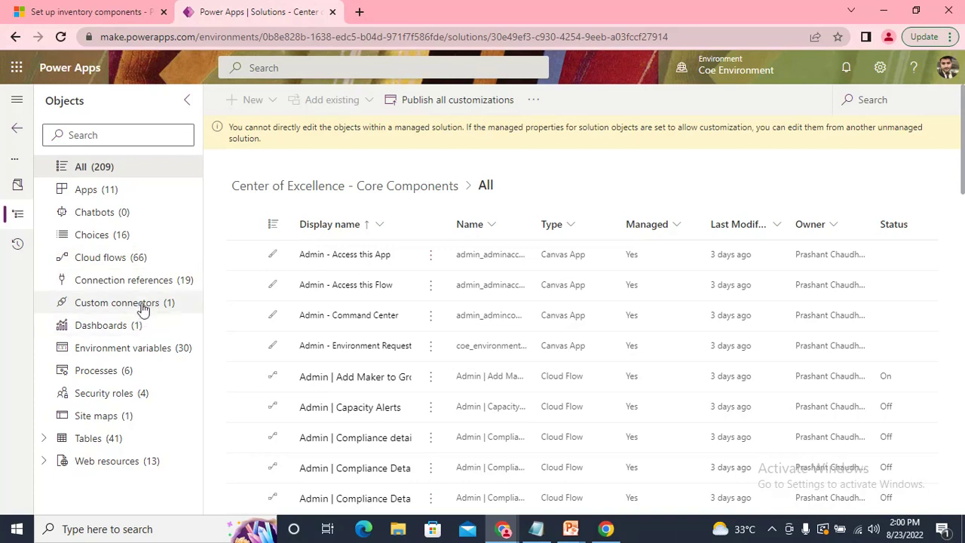
{"action": "scroll", "coordinate": [484, 337], "scroll_direction": "down", "scroll_amount": 3}
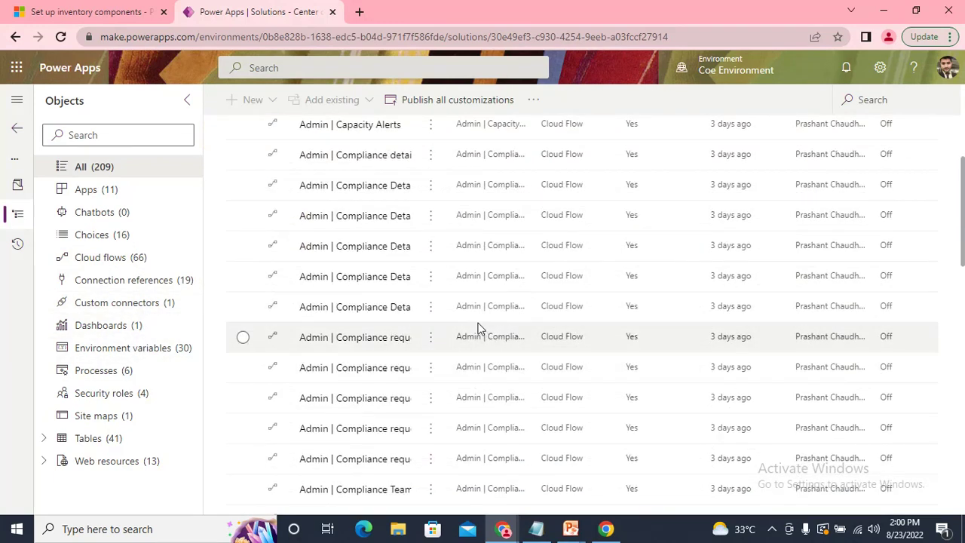
{"action": "scroll", "coordinate": [423, 332], "scroll_direction": "up", "scroll_amount": 1}
Return to the inventory components setup guide and review the list of child flows that must be on
{"action": "key", "text": "alt+Tab"}
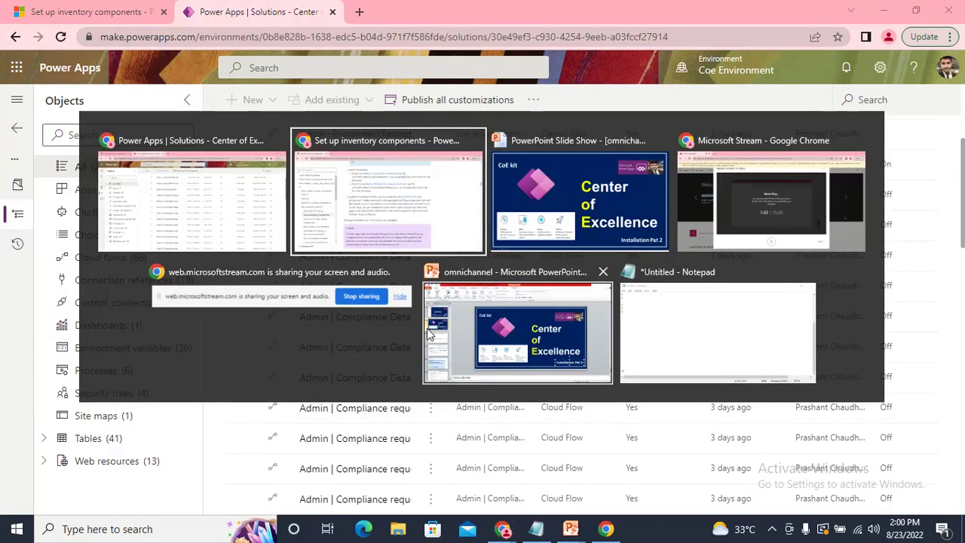
{"action": "scroll", "coordinate": [383, 261], "scroll_direction": "down", "scroll_amount": 1}
{"action": "scroll", "coordinate": [419, 296], "scroll_direction": "up", "scroll_amount": 1}
{"action": "scroll", "coordinate": [419, 296], "scroll_direction": "down", "scroll_amount": 4}
{"action": "scroll", "coordinate": [421, 302], "scroll_direction": "up", "scroll_amount": 5}
{"action": "scroll", "coordinate": [420, 296], "scroll_direction": "down", "scroll_amount": 5}
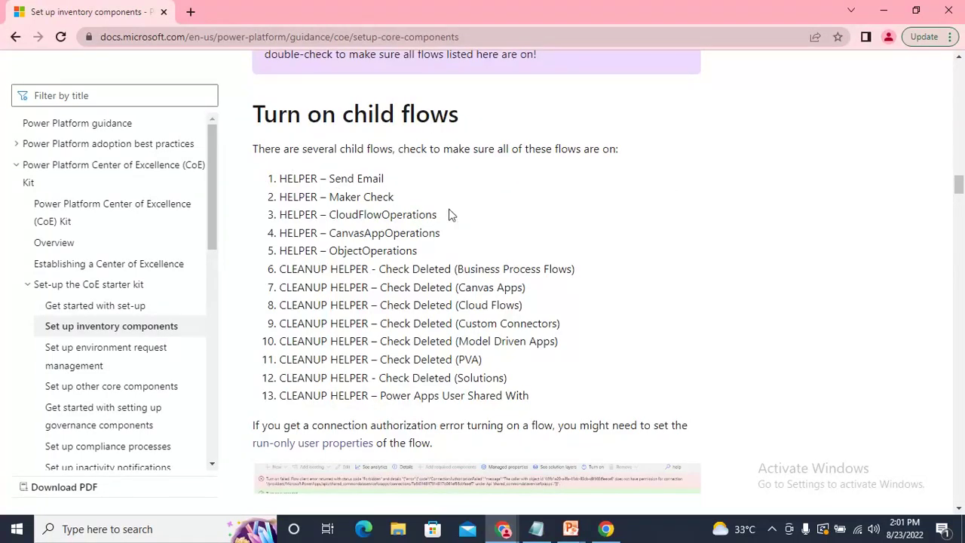
{"action": "scroll", "coordinate": [407, 276], "scroll_direction": "down", "scroll_amount": 3}
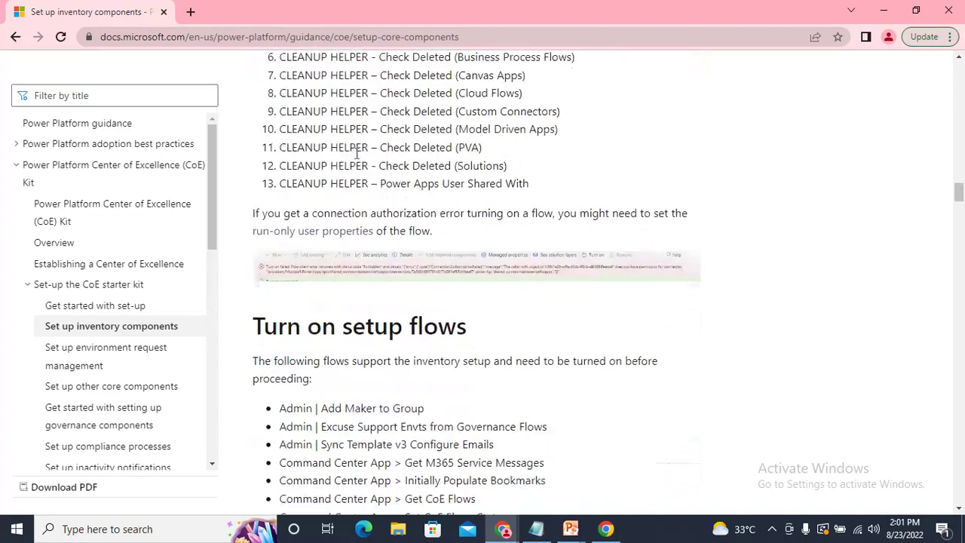
{"action": "scroll", "coordinate": [347, 183], "scroll_direction": "up", "scroll_amount": 2}
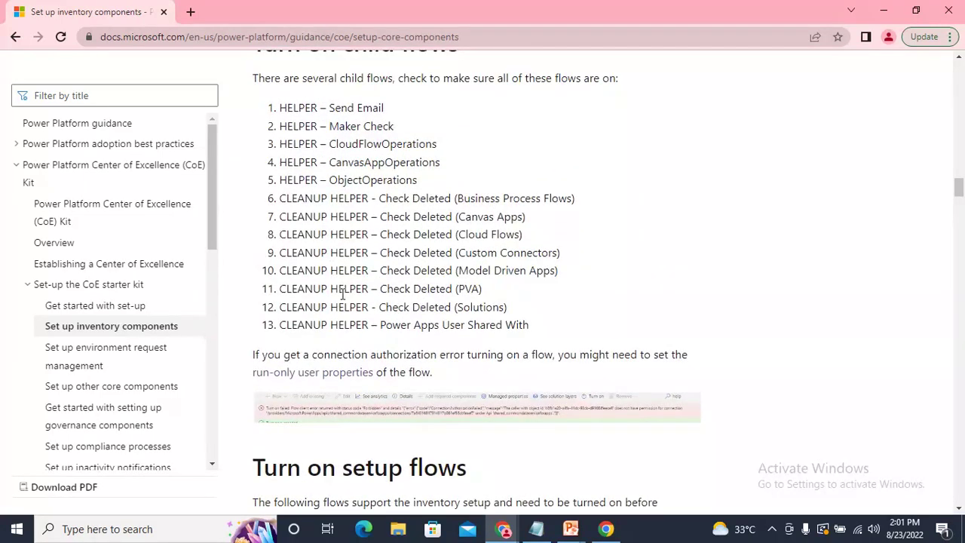
Show the cloud flows of the Core Components solution in Power Apps and compare their status with the guide's child flow list
{"action": "key", "text": "alt+Tab"}
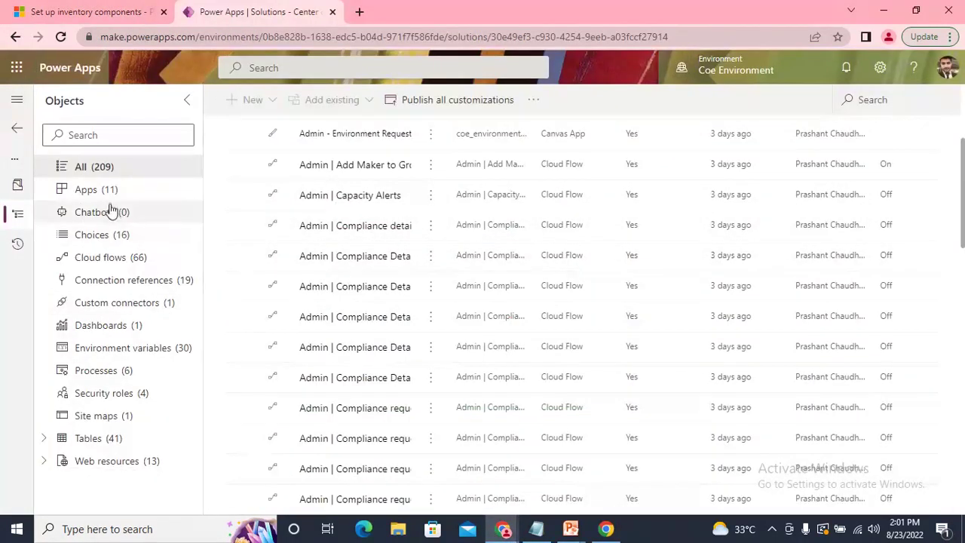
{"action": "left_click", "coordinate": [107, 264]}
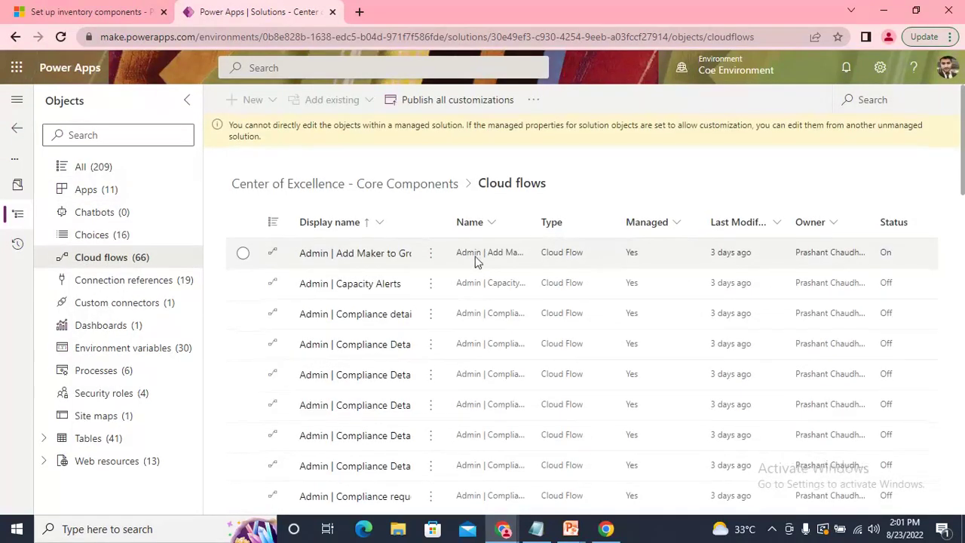
{"action": "scroll", "coordinate": [476, 261], "scroll_direction": "down", "scroll_amount": 1}
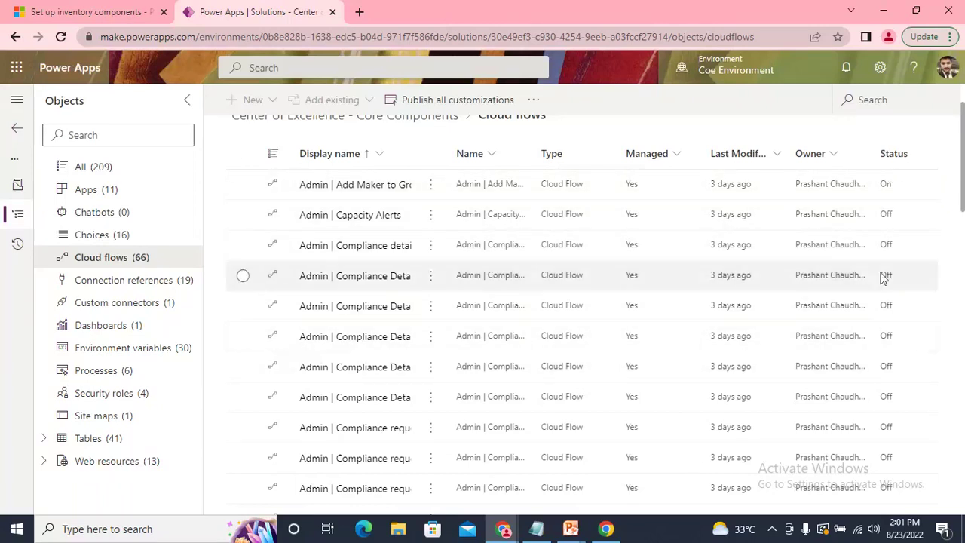
{"action": "scroll", "coordinate": [897, 355], "scroll_direction": "down", "scroll_amount": 5}
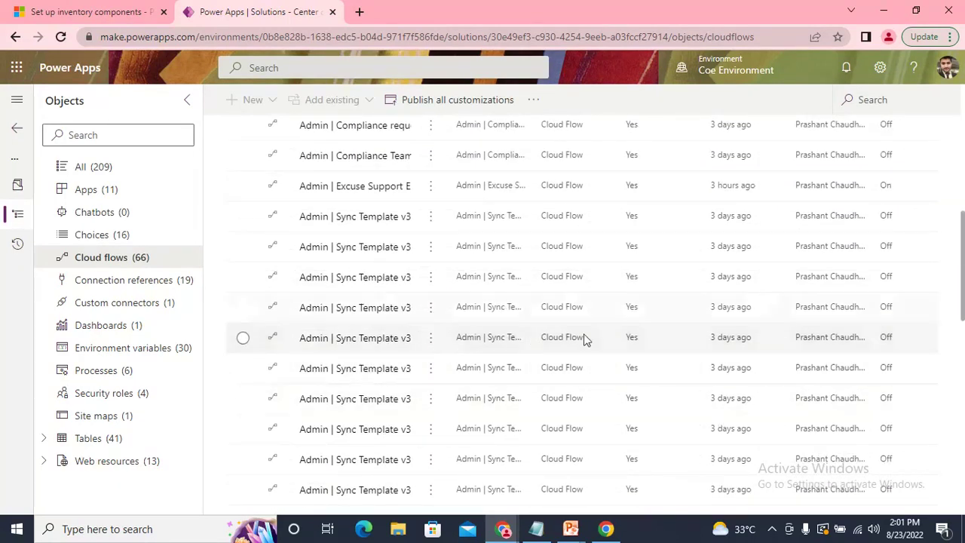
{"action": "key", "text": "ctrl+shift+Tab"}
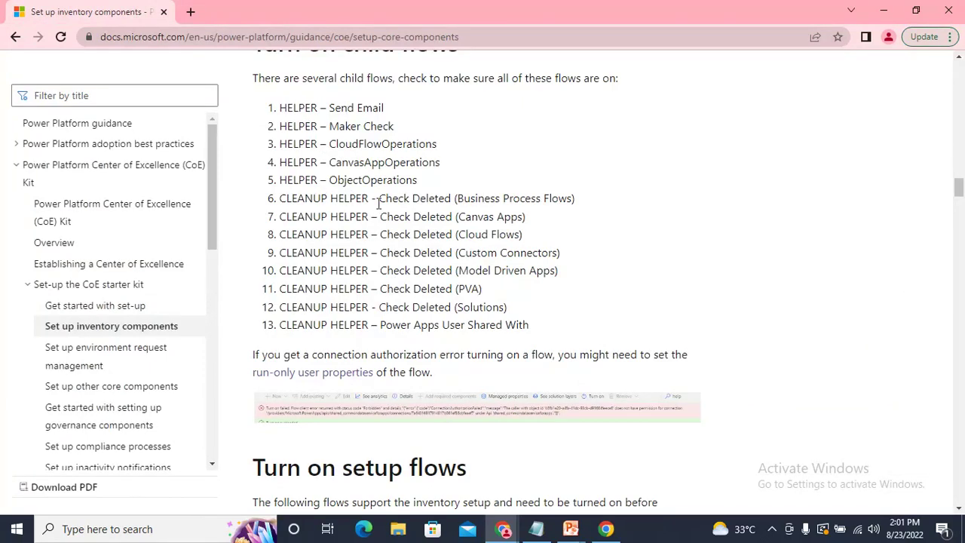
{"action": "key", "text": "ctrl+Tab"}
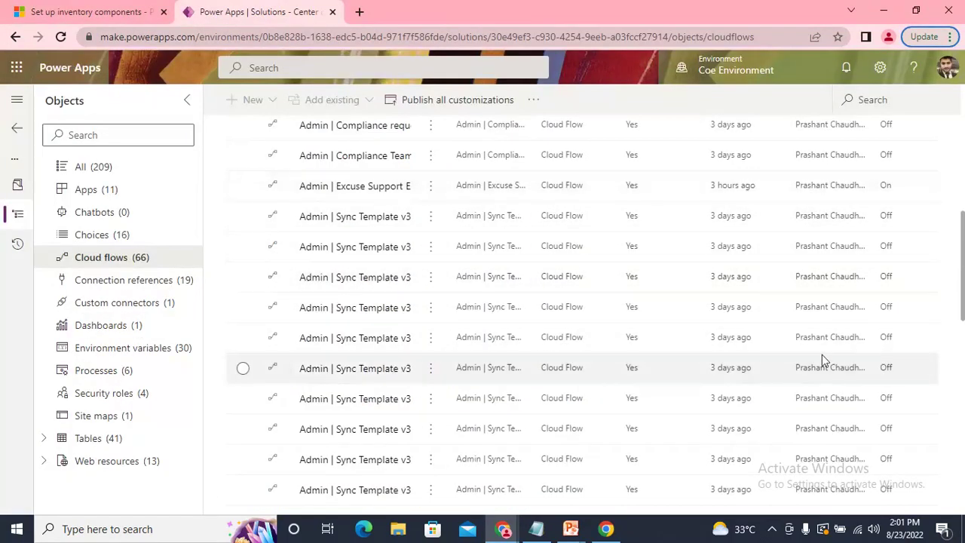
Read the setup guide's sections on turning on the setup flows and the inventory flows
{"action": "key", "text": "ctrl+shift+Tab"}
{"action": "scroll", "coordinate": [325, 256], "scroll_direction": "down", "scroll_amount": 3}
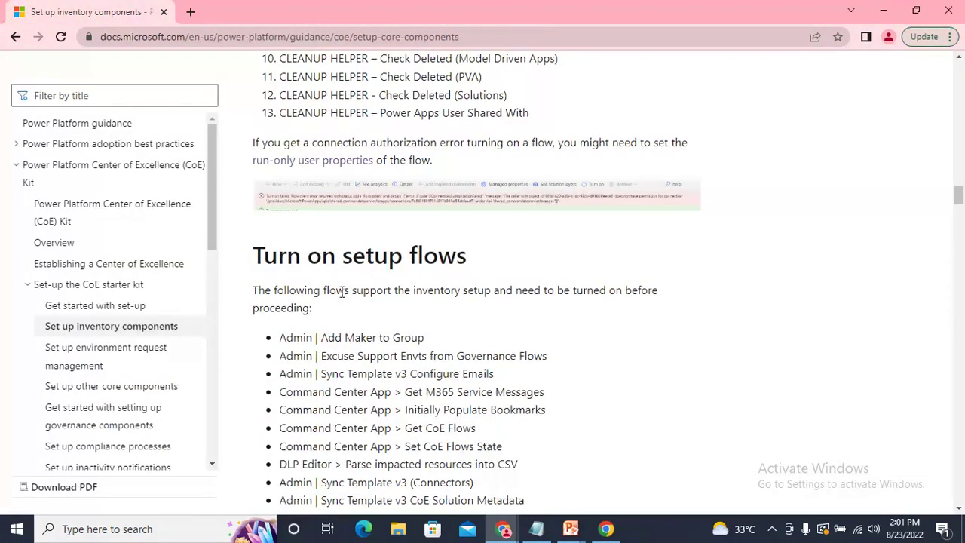
{"action": "scroll", "coordinate": [545, 302], "scroll_direction": "down", "scroll_amount": 2}
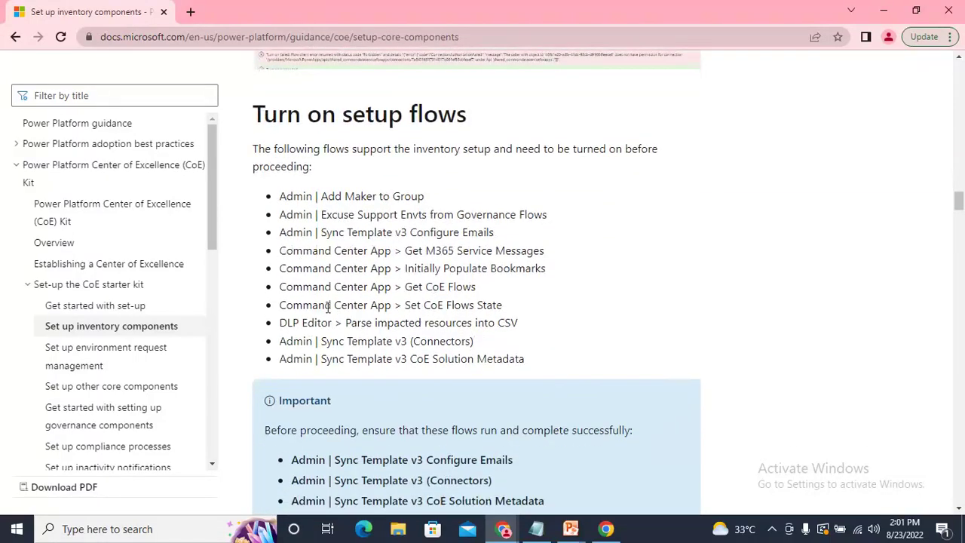
{"action": "scroll", "coordinate": [491, 292], "scroll_direction": "down", "scroll_amount": 9}
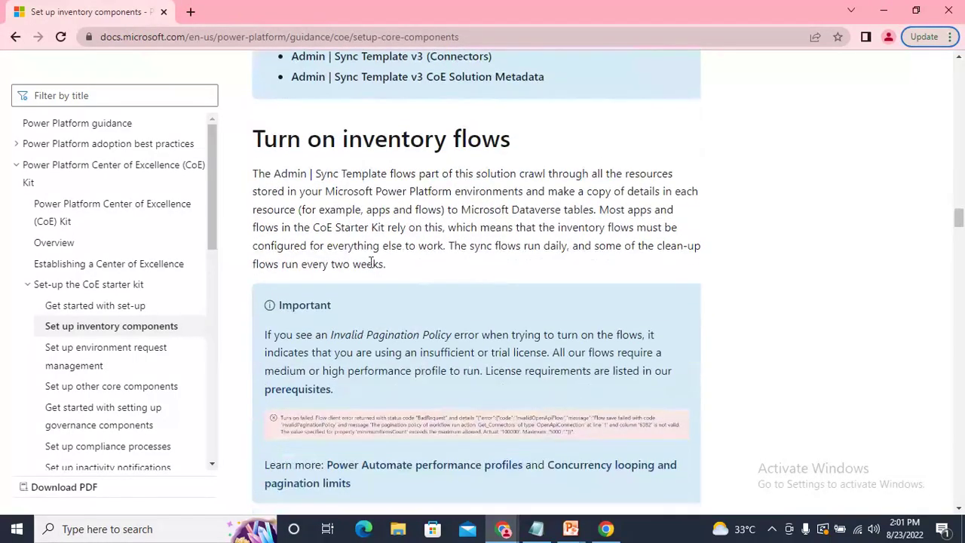
{"action": "scroll", "coordinate": [405, 308], "scroll_direction": "down", "scroll_amount": 6}
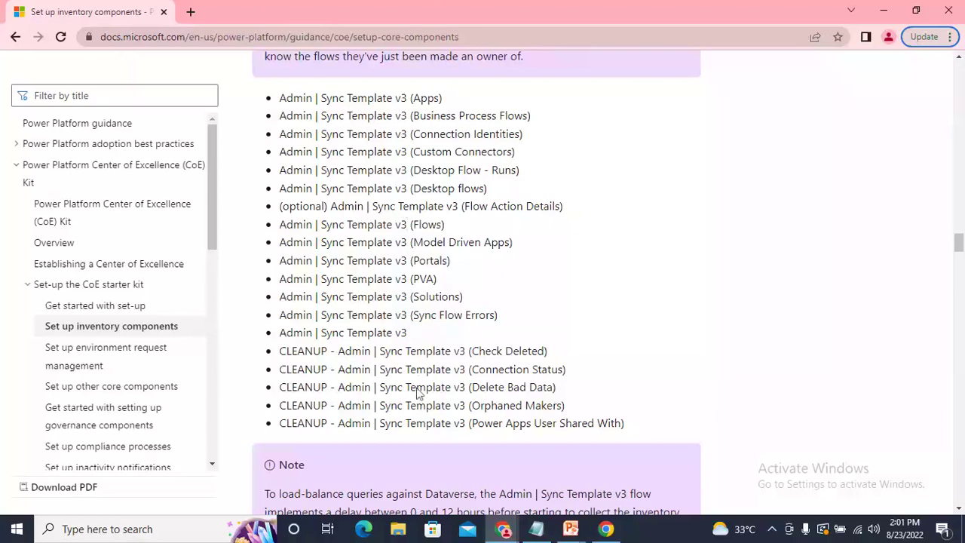
{"action": "scroll", "coordinate": [420, 394], "scroll_direction": "down", "scroll_amount": 3}
{"action": "scroll", "coordinate": [424, 280], "scroll_direction": "down", "scroll_amount": 1}
{"action": "scroll", "coordinate": [478, 287], "scroll_direction": "up", "scroll_amount": 5}
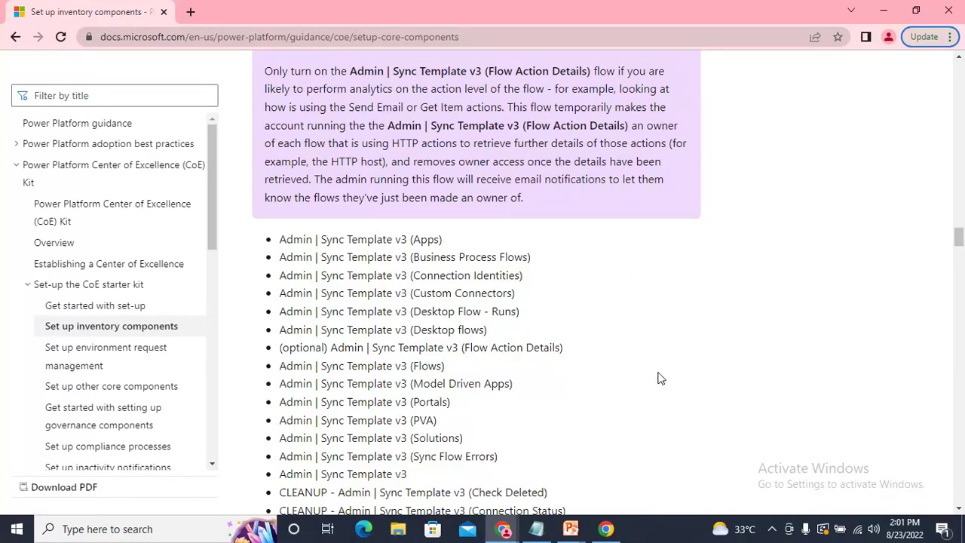
Read the guide's instructions for setting up the Admin - Command Center app and creating an Azure AD app registration
{"action": "key", "text": "alt+Tab"}
{"action": "key", "text": "Tab"}
{"action": "key", "text": "Tab"}
{"action": "scroll", "coordinate": [558, 343], "scroll_direction": "down", "scroll_amount": 3}
{"action": "scroll", "coordinate": [560, 349], "scroll_direction": "down", "scroll_amount": 3}
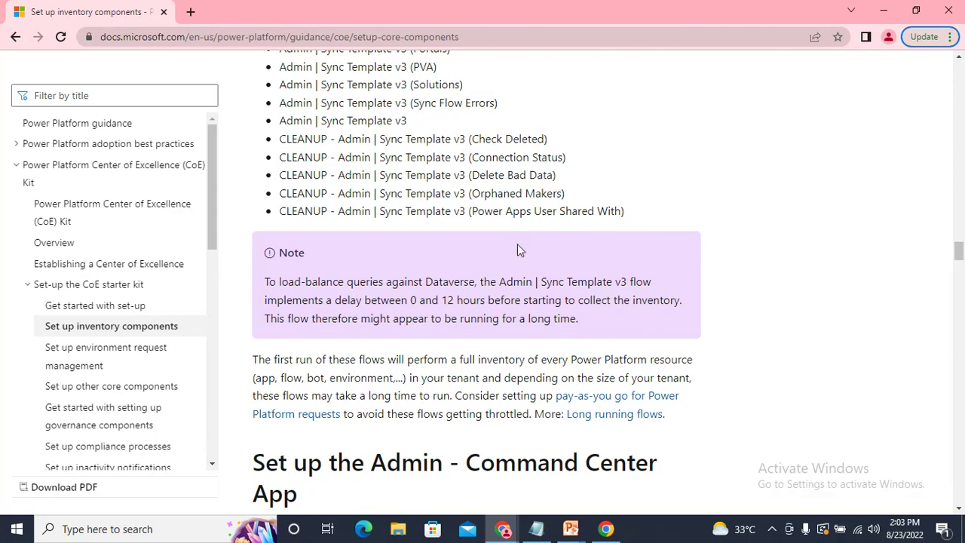
{"action": "scroll", "coordinate": [556, 241], "scroll_direction": "down", "scroll_amount": 3}
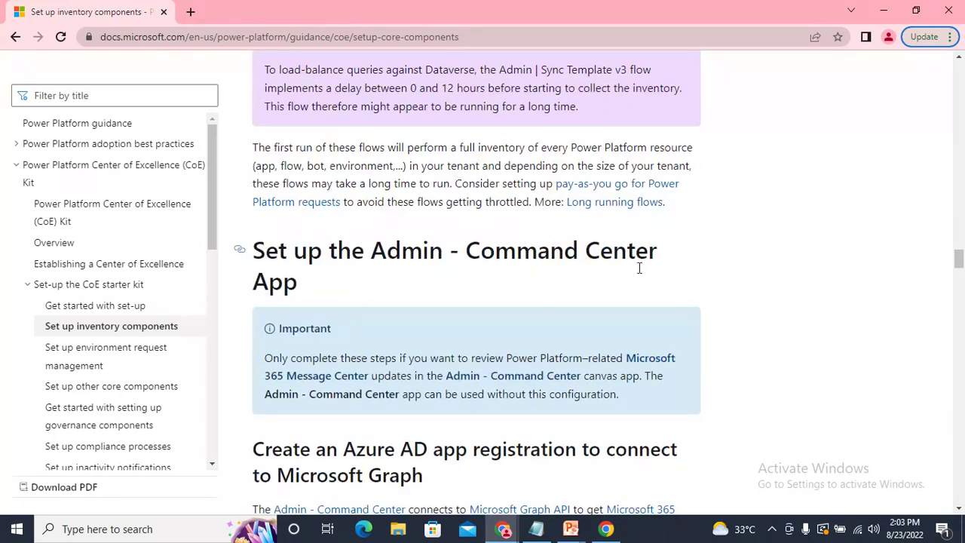
{"action": "scroll", "coordinate": [646, 254], "scroll_direction": "down", "scroll_amount": 3}
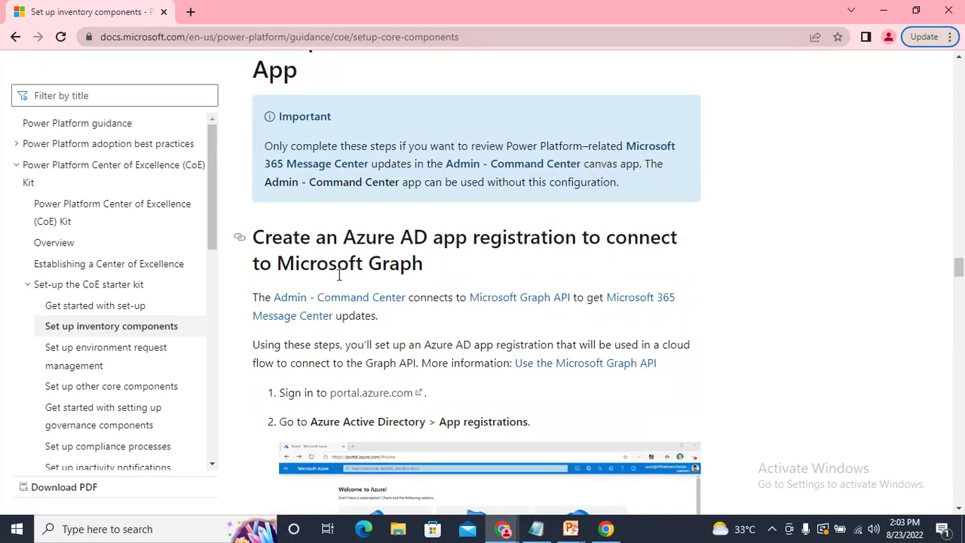
{"action": "scroll", "coordinate": [594, 243], "scroll_direction": "down", "scroll_amount": 1}
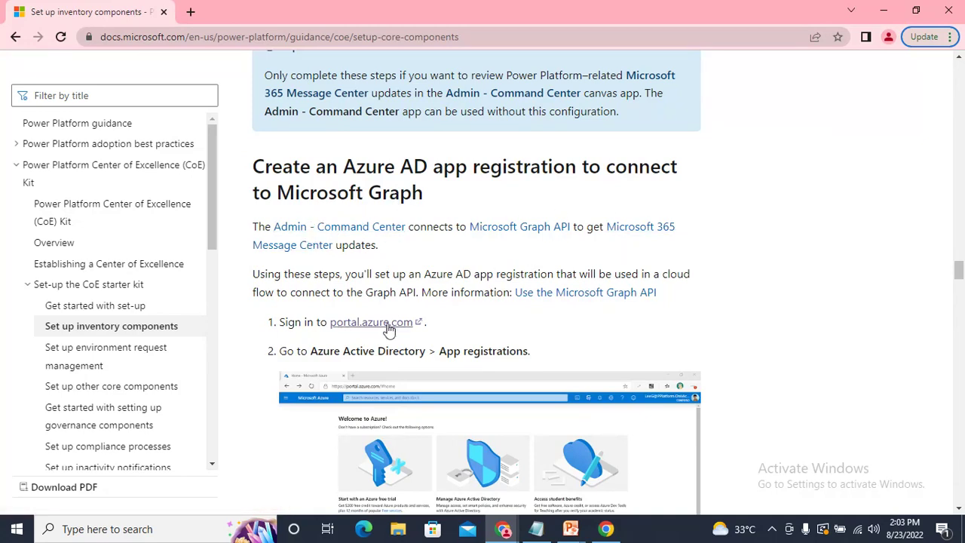
{"action": "scroll", "coordinate": [411, 269], "scroll_direction": "down", "scroll_amount": 2}
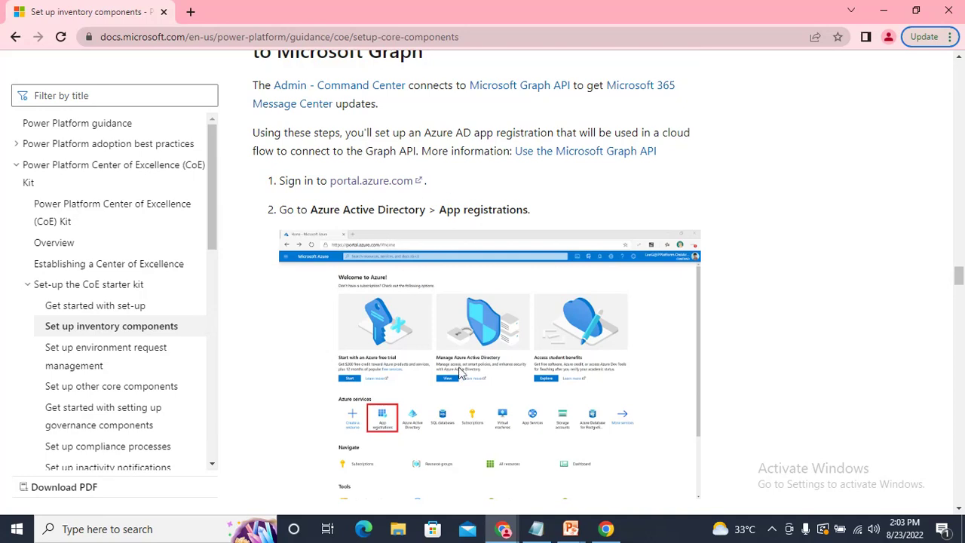
{"action": "scroll", "coordinate": [407, 257], "scroll_direction": "down", "scroll_amount": 3}
Open the guide's portal.azure.com link in a new tab and move that tab to the Power Apps browser window
{"action": "scroll", "coordinate": [377, 260], "scroll_direction": "up", "scroll_amount": 3}
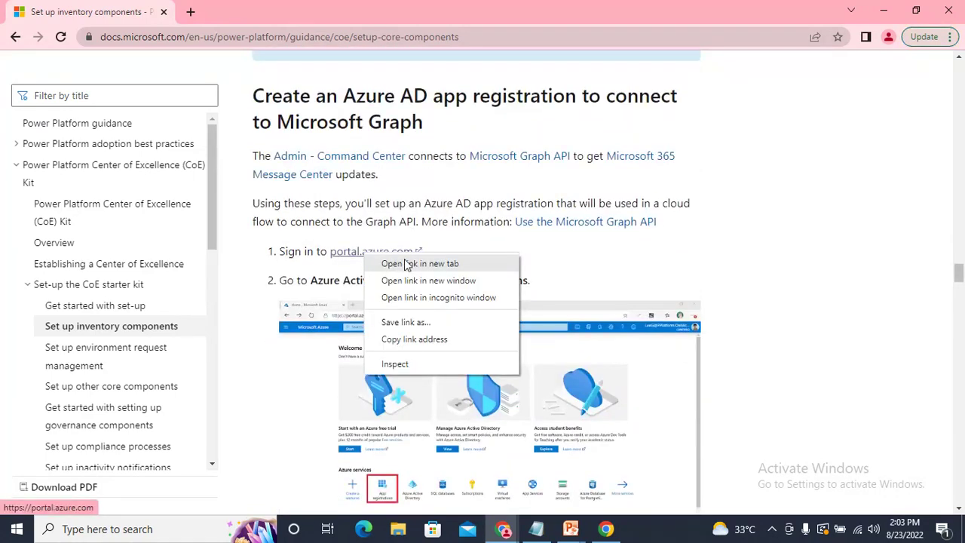
{"action": "left_click", "coordinate": [405, 264]}
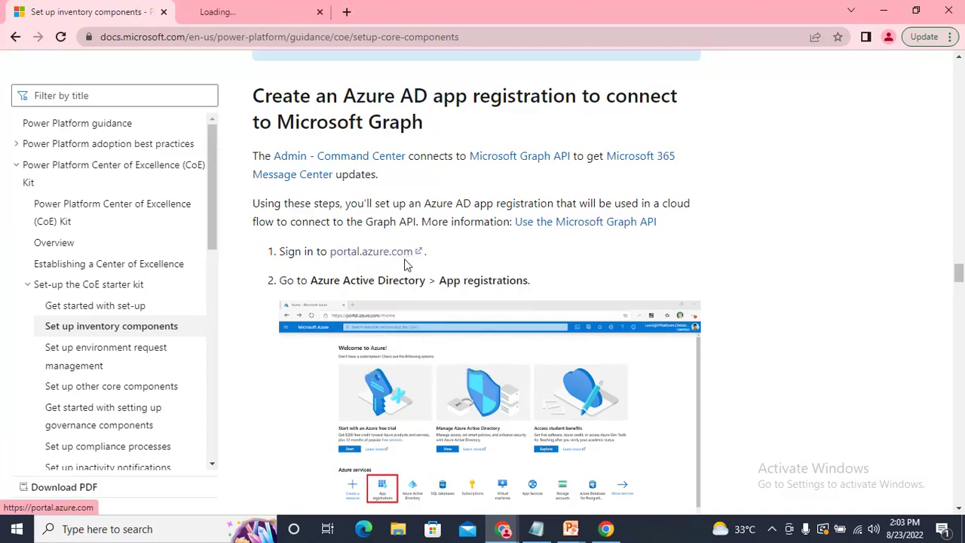
{"action": "right_click", "coordinate": [254, 9]}
{"action": "mouse_move", "coordinate": [357, 72]}
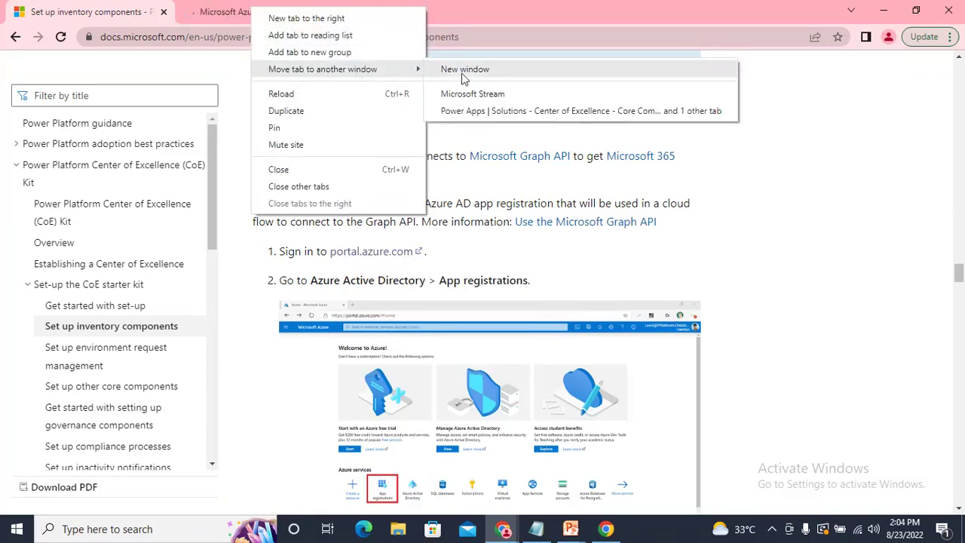
{"action": "left_click", "coordinate": [480, 115]}
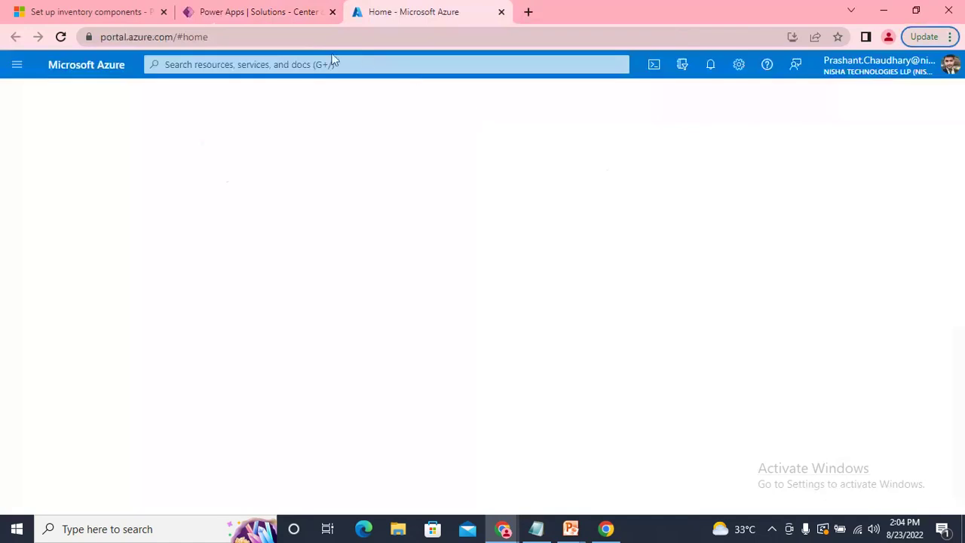
Check the guide's app registration instructions, start a new app registration in the Azure portal and name it Coe testing App
{"action": "key", "text": "alt+Tab"}
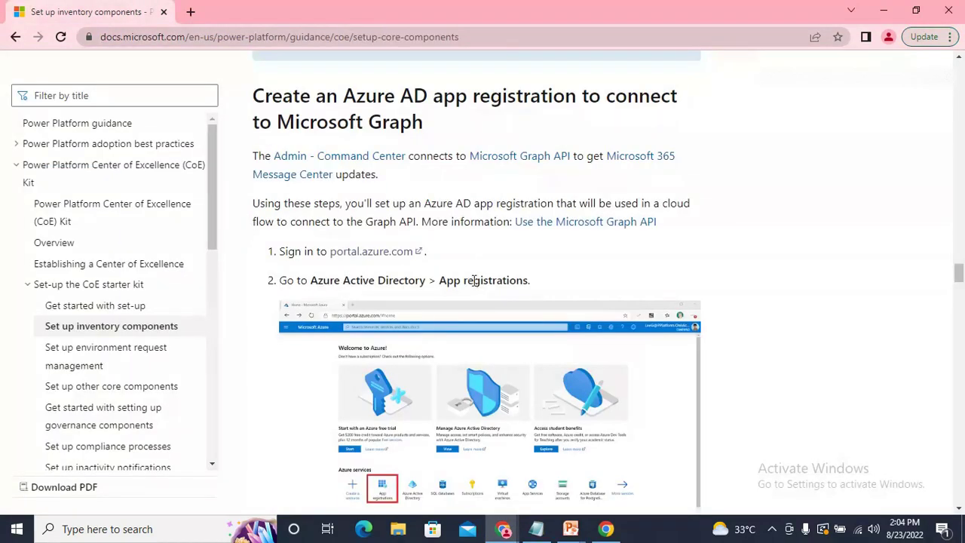
{"action": "scroll", "coordinate": [490, 271], "scroll_direction": "down", "scroll_amount": 1}
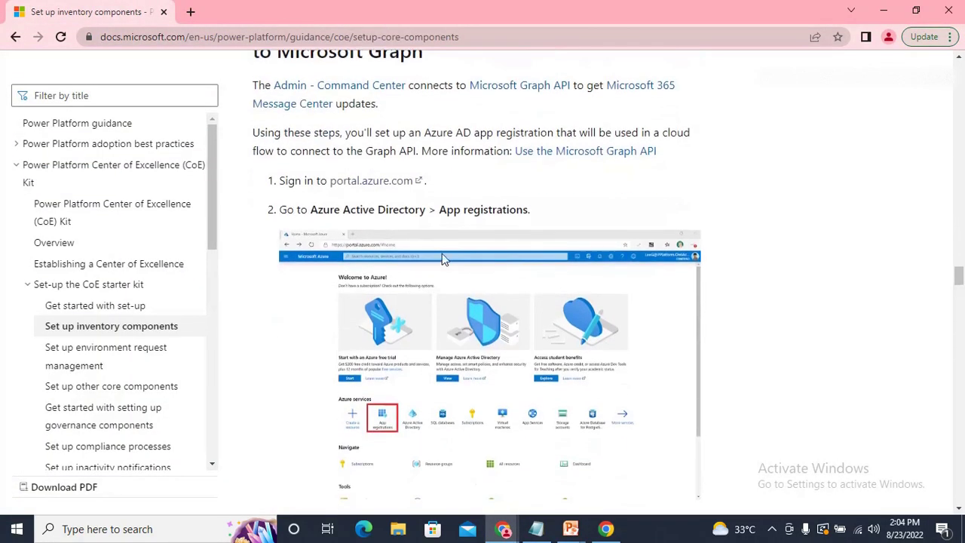
{"action": "scroll", "coordinate": [575, 356], "scroll_direction": "down", "scroll_amount": 3}
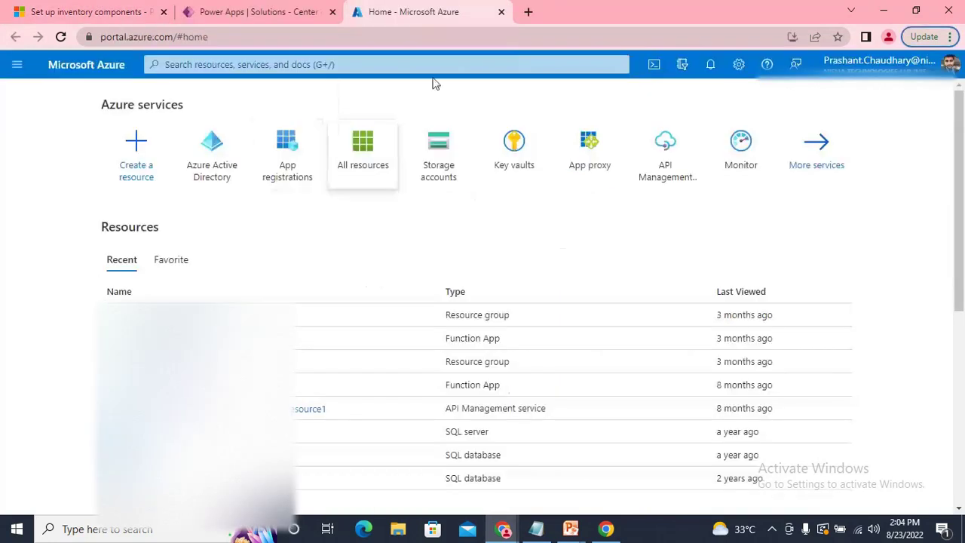
{"action": "left_click", "coordinate": [280, 159]}
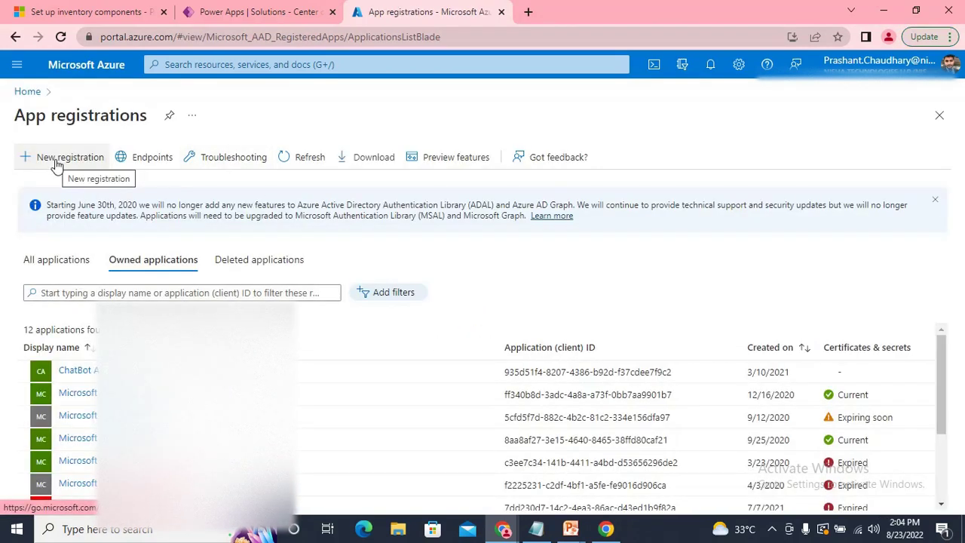
{"action": "left_click", "coordinate": [56, 164]}
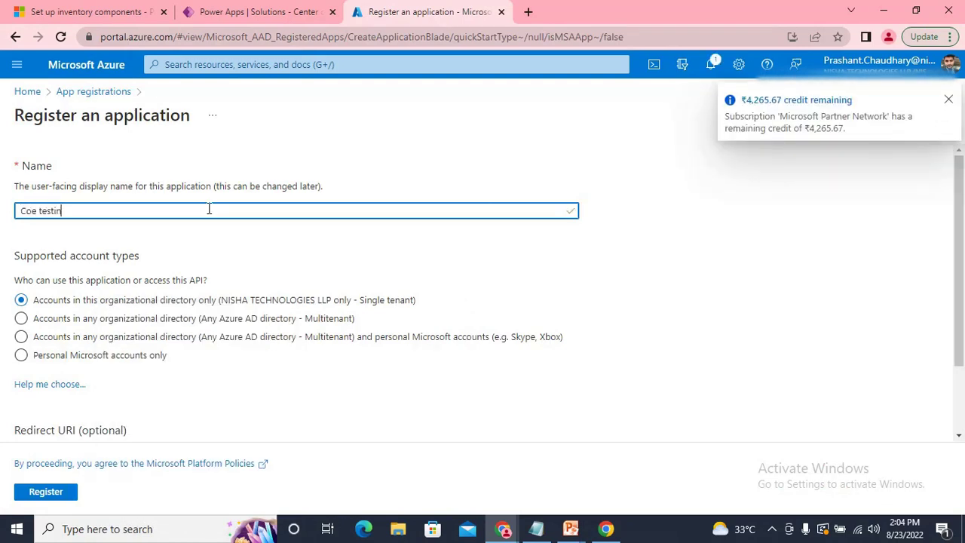
{"action": "type", "text": "Coe testing App"}
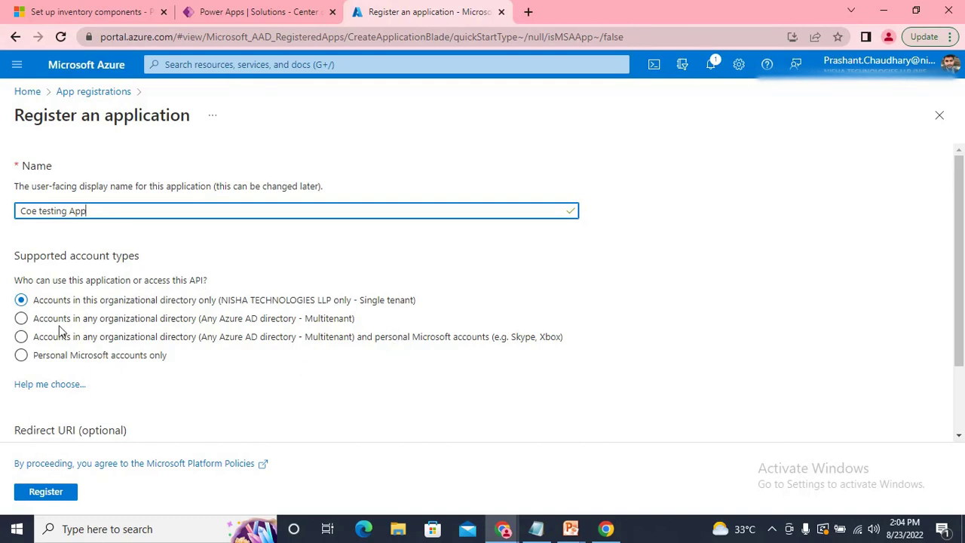
Recheck the guide's registration instructions and set the supported account types to any organizational directory (Multitenant) and personal Microsoft accounts
{"action": "key", "text": "alt+Tab"}
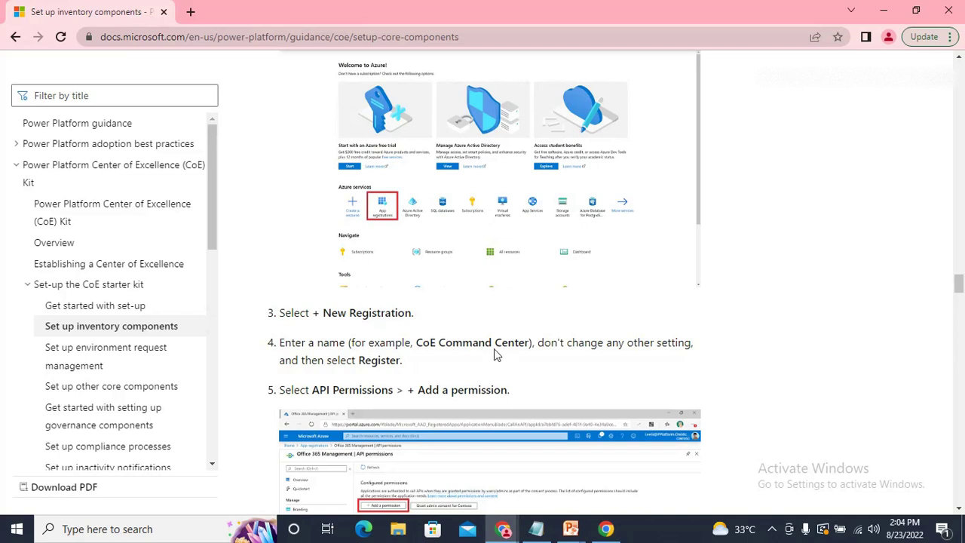
{"action": "key", "text": "alt+Tab"}
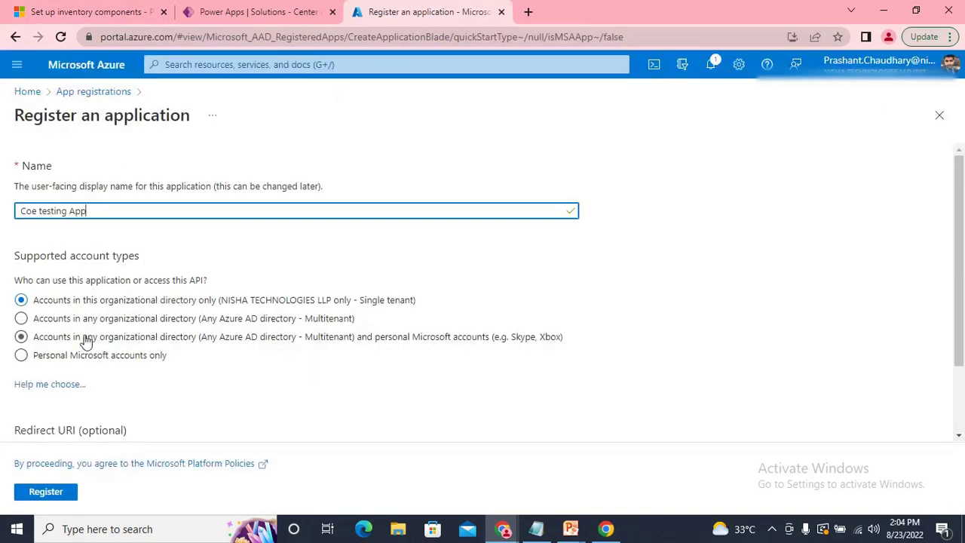
{"action": "left_click", "coordinate": [30, 345]}
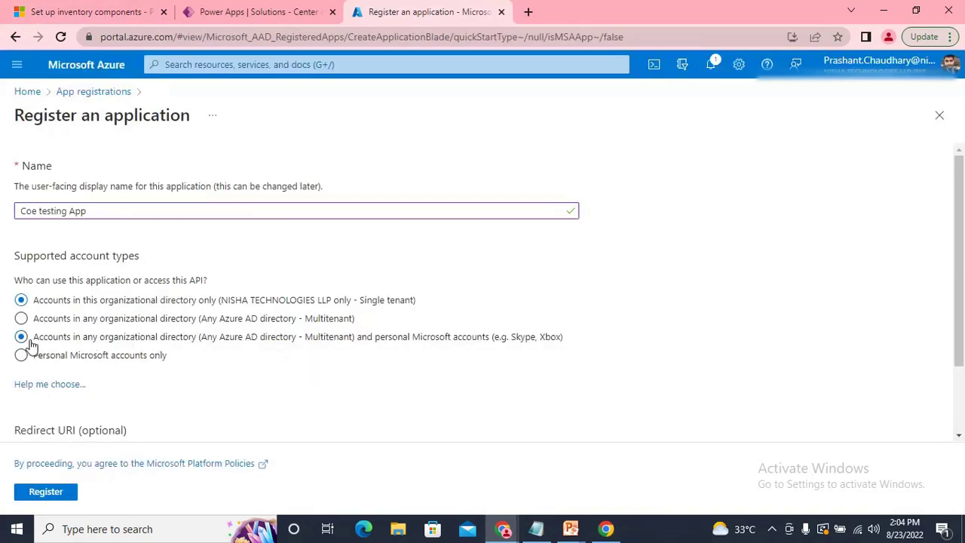
{"action": "scroll", "coordinate": [199, 312], "scroll_direction": "down", "scroll_amount": 2}
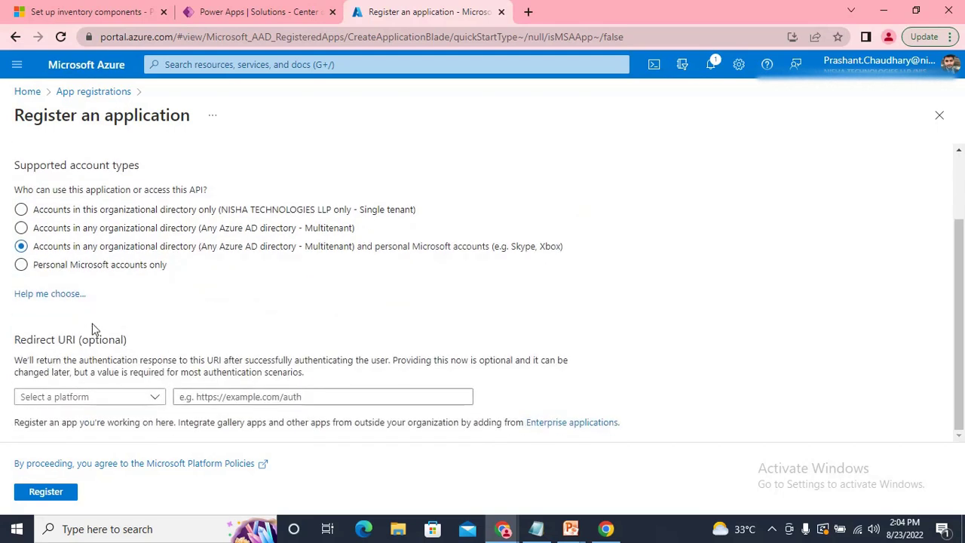
Review the guide's registration and Microsoft Graph permission instructions, and register the Coe testing App application without a redirect URI
{"action": "key", "text": "alt+Tab"}
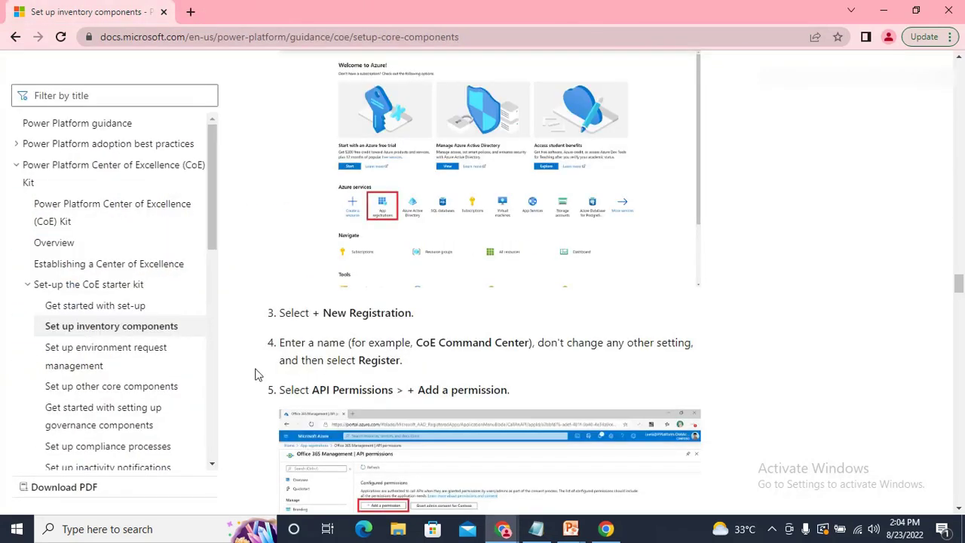
{"action": "scroll", "coordinate": [408, 320], "scroll_direction": "down", "scroll_amount": 1}
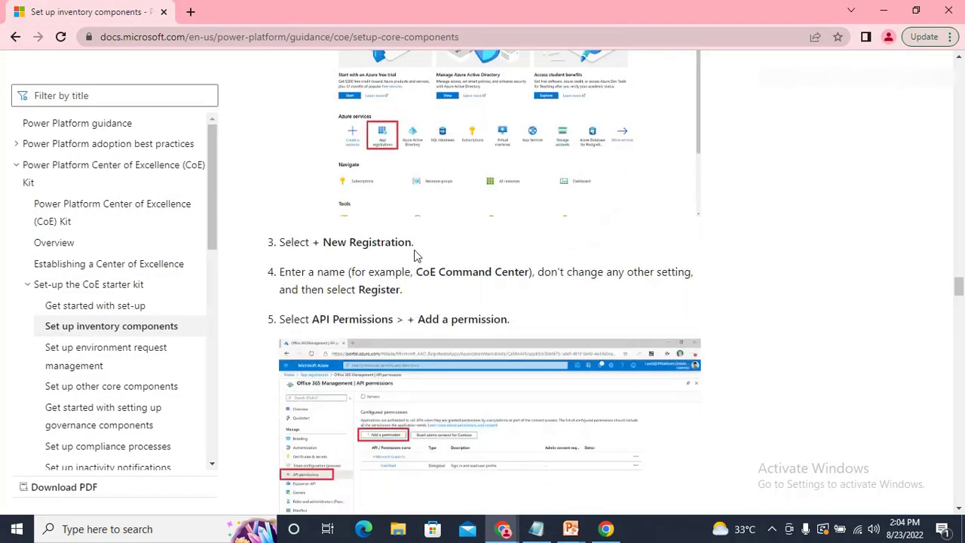
{"action": "scroll", "coordinate": [418, 253], "scroll_direction": "down", "scroll_amount": 5}
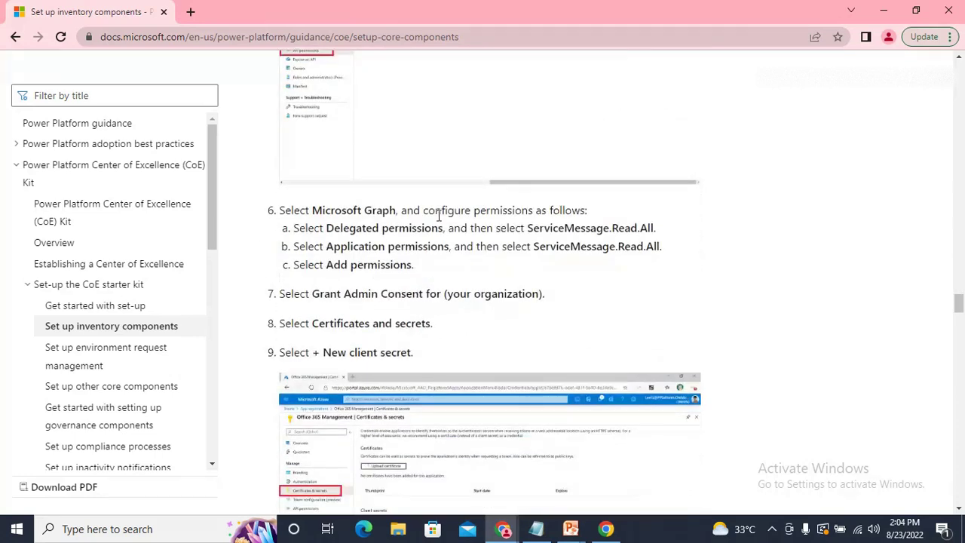
{"action": "scroll", "coordinate": [440, 220], "scroll_direction": "up", "scroll_amount": 2}
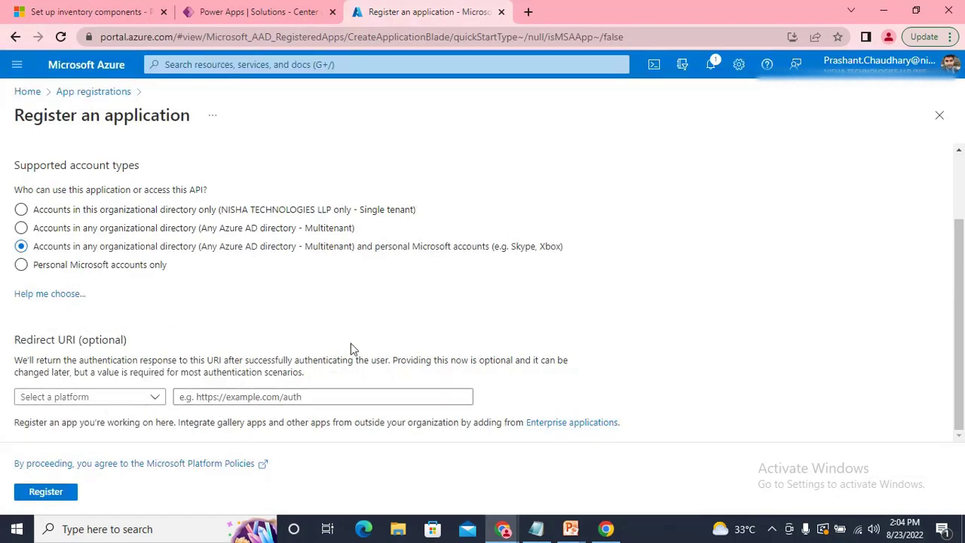
{"action": "left_click", "coordinate": [45, 492]}
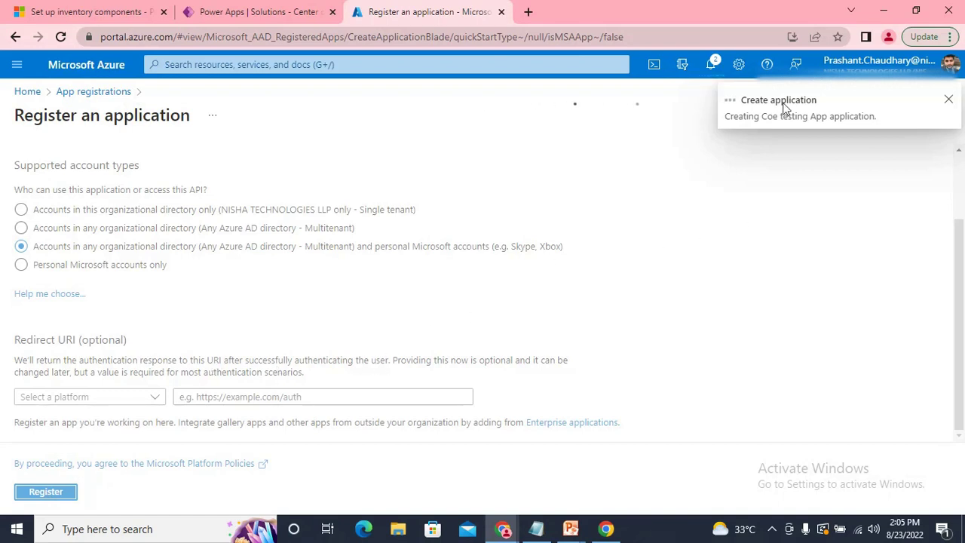
Read the guide's instruction on adding API permissions and open the API permissions of Coe testing App
{"action": "key", "text": "alt+Tab"}
{"action": "scroll", "coordinate": [540, 241], "scroll_direction": "up", "scroll_amount": 5}
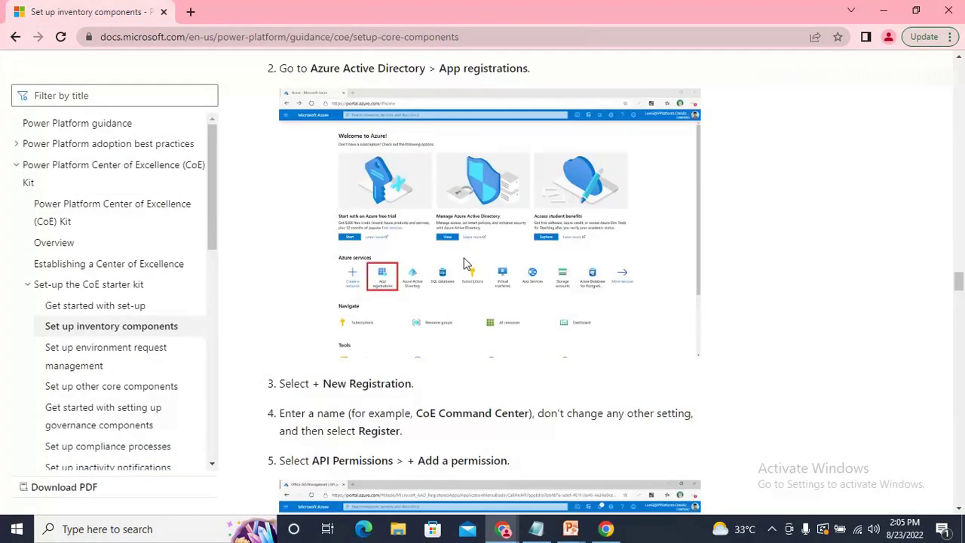
{"action": "scroll", "coordinate": [453, 279], "scroll_direction": "down", "scroll_amount": 1}
{"action": "scroll", "coordinate": [448, 287], "scroll_direction": "down", "scroll_amount": 1}
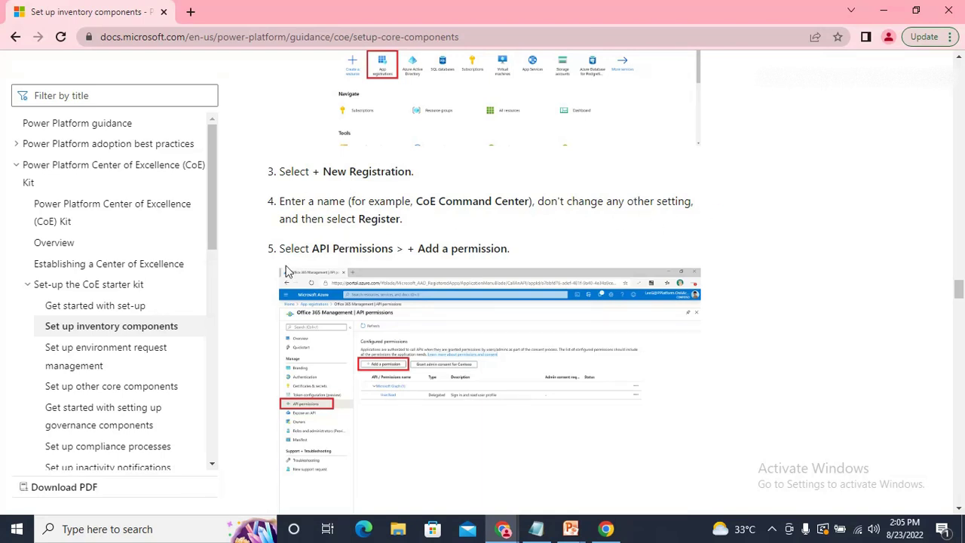
{"action": "scroll", "coordinate": [510, 248], "scroll_direction": "down", "scroll_amount": 2}
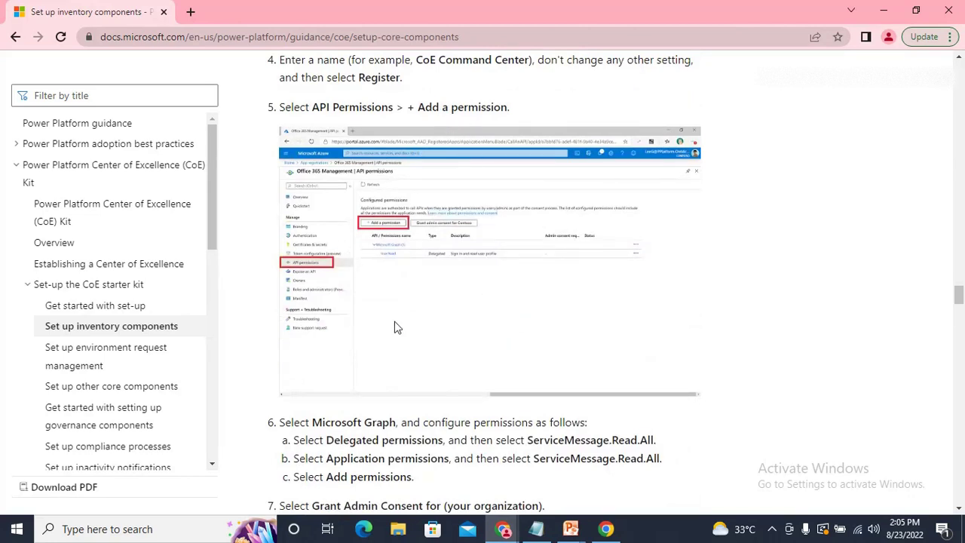
{"action": "key", "text": "alt+Tab"}
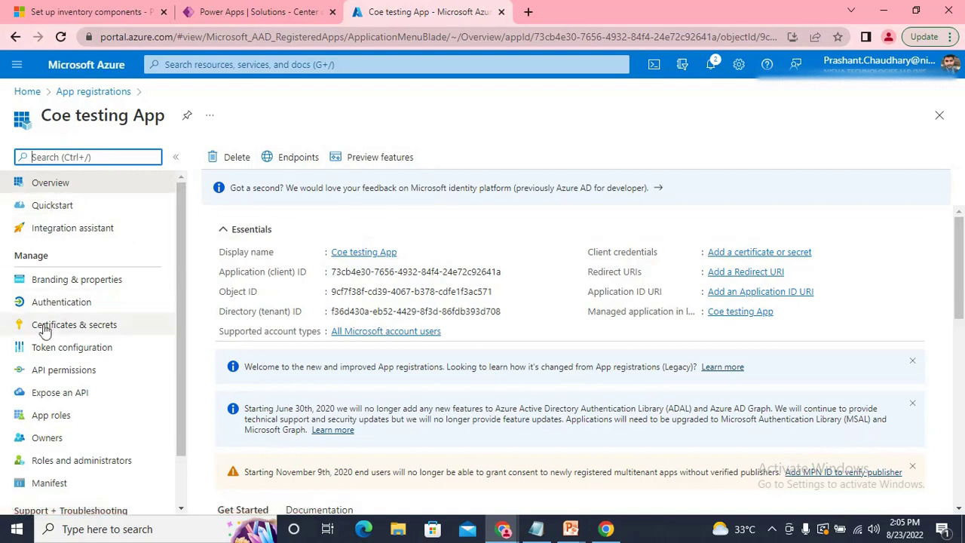
{"action": "left_click", "coordinate": [56, 374]}
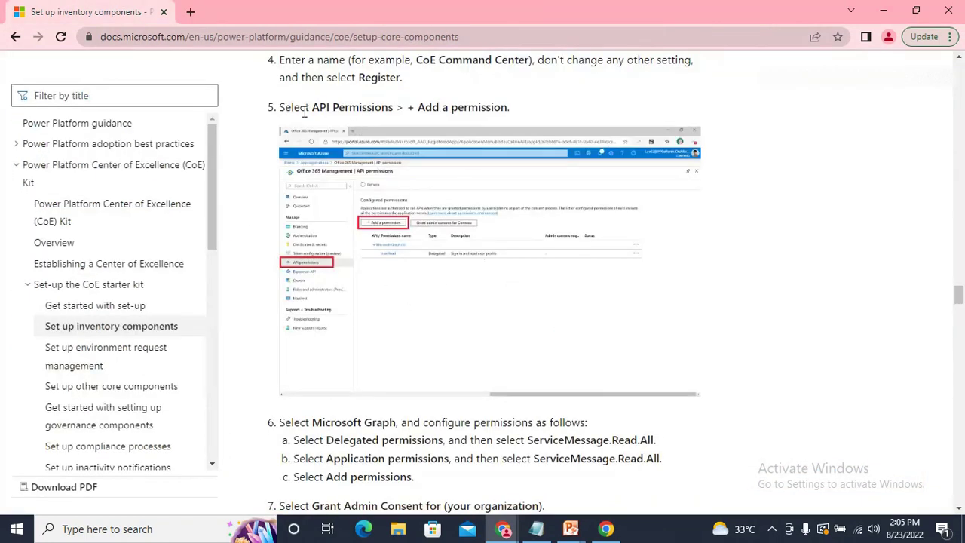
Start adding a permission to Coe testing App and choose Microsoft Graph as the API, following the guide
{"action": "scroll", "coordinate": [445, 294], "scroll_direction": "down", "scroll_amount": 3}
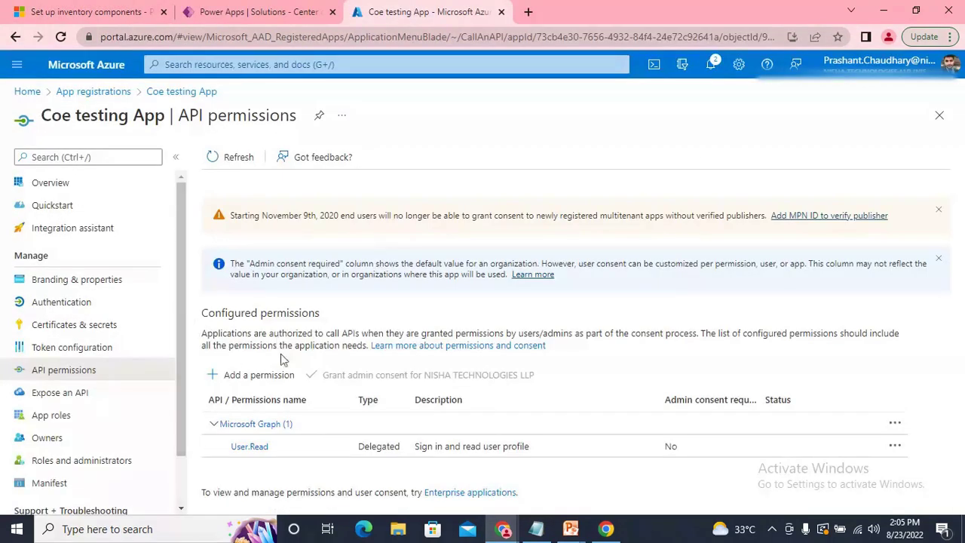
{"action": "left_click", "coordinate": [245, 380]}
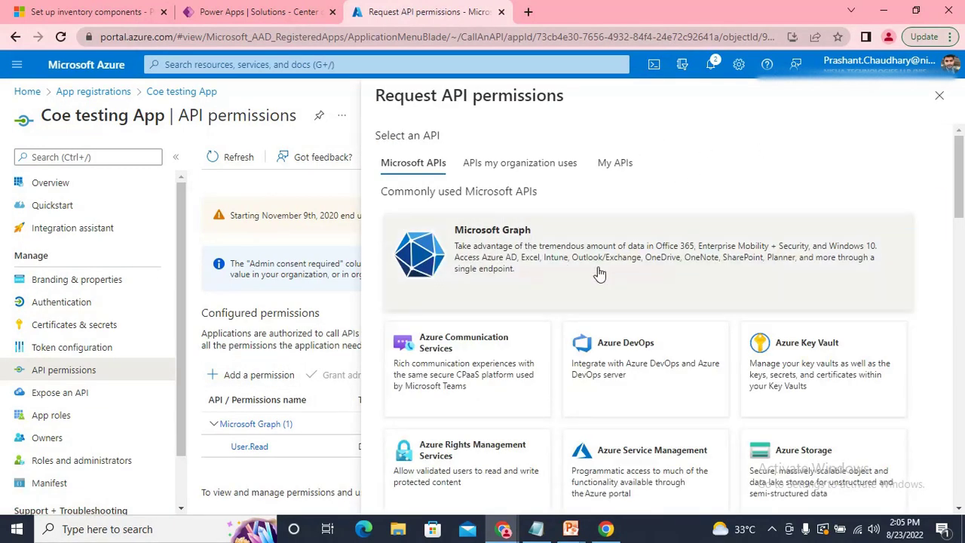
{"action": "key", "text": "alt+Tab"}
{"action": "key", "text": "alt+Tab"}
{"action": "key", "text": "alt+Tab"}
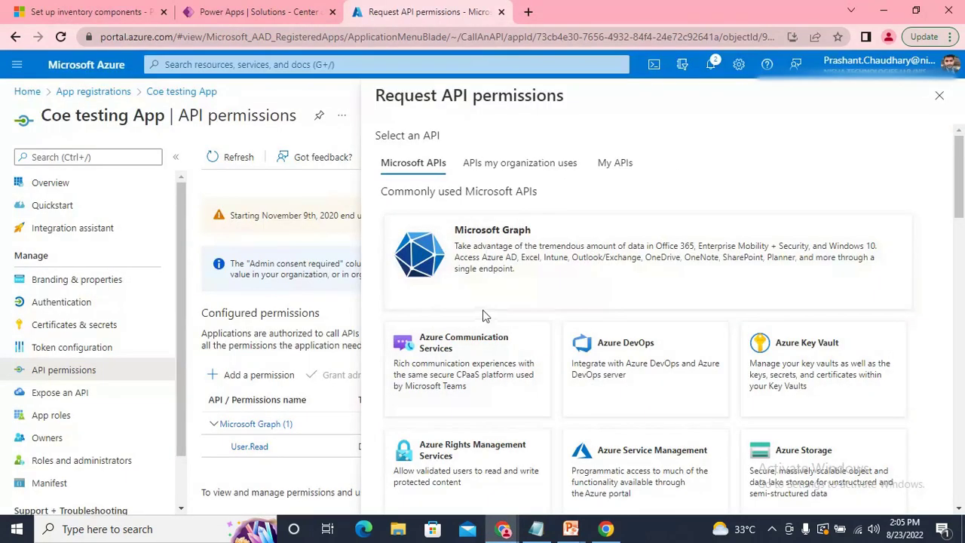
{"action": "key", "text": "alt+Tab"}
{"action": "key", "text": "alt+Tab"}
{"action": "scroll", "coordinate": [452, 264], "scroll_direction": "down", "scroll_amount": 2}
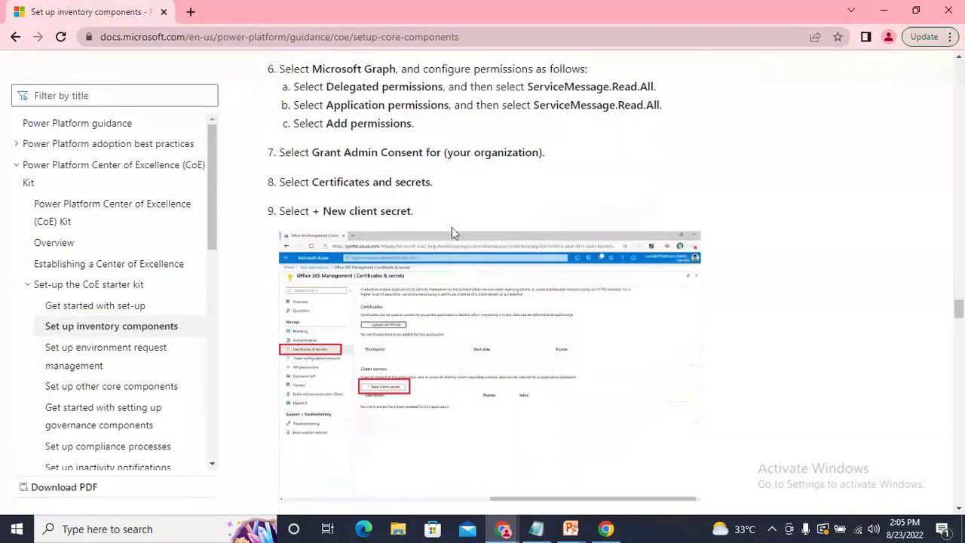
{"action": "scroll", "coordinate": [304, 218], "scroll_direction": "up", "scroll_amount": 1}
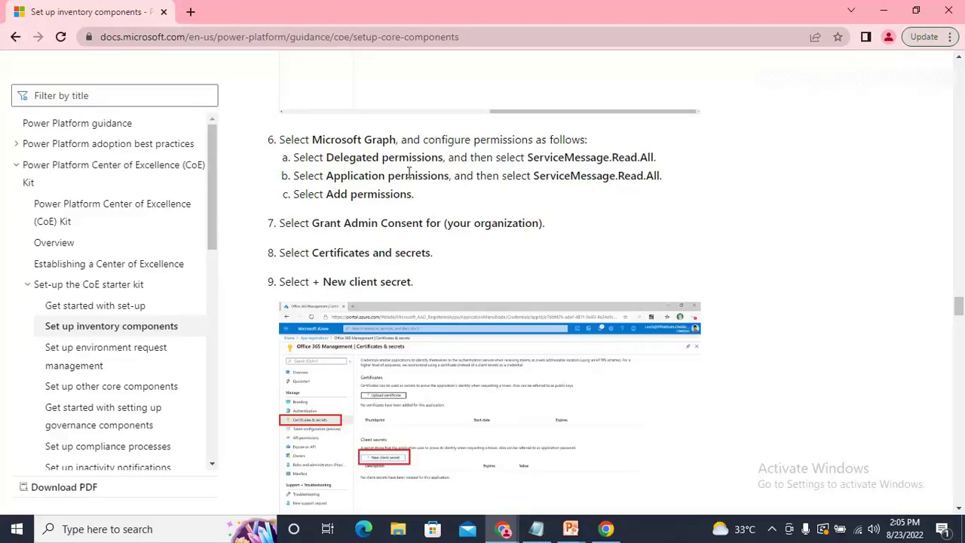
{"action": "key", "text": "alt+Tab"}
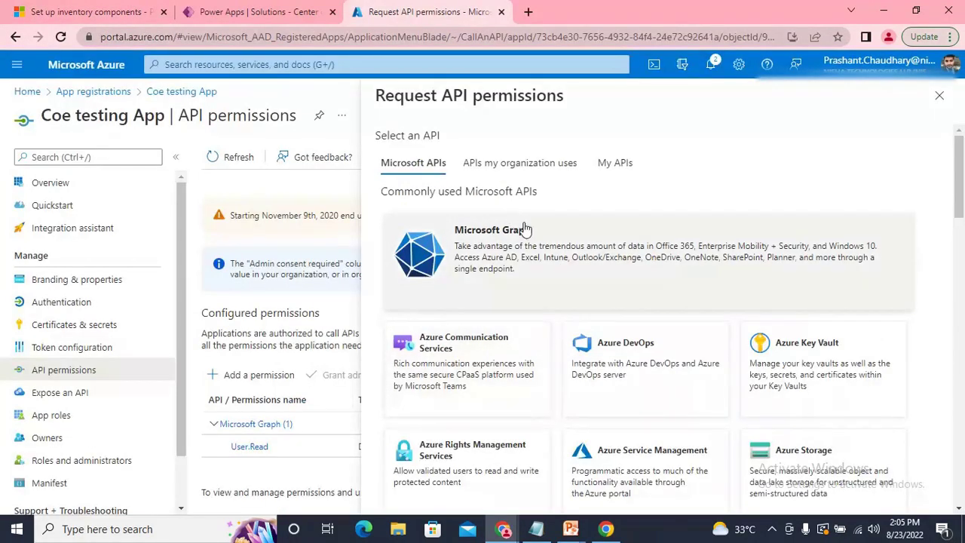
{"action": "left_click", "coordinate": [531, 275]}
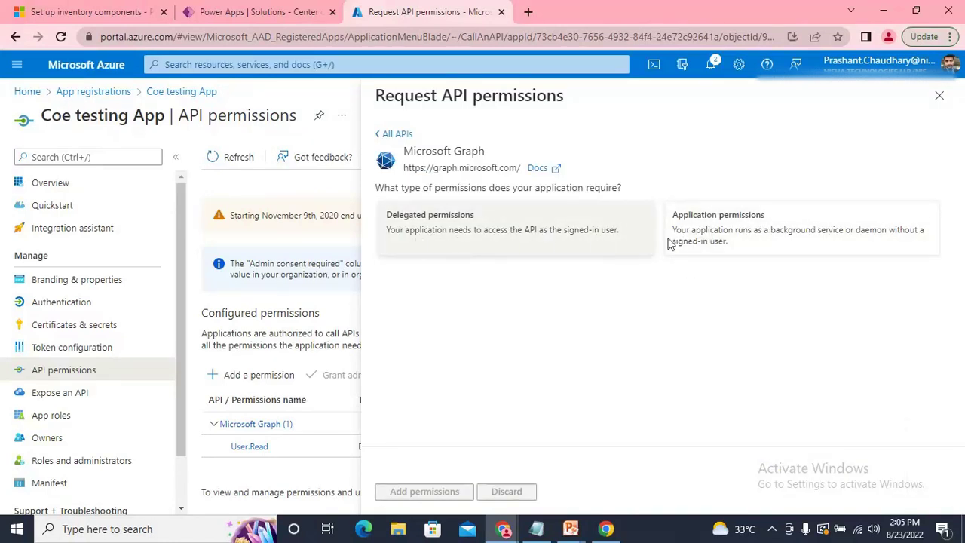
Check the permission names required in the guide and choose Delegated permissions for Microsoft Graph
{"action": "key", "text": "alt+Tab"}
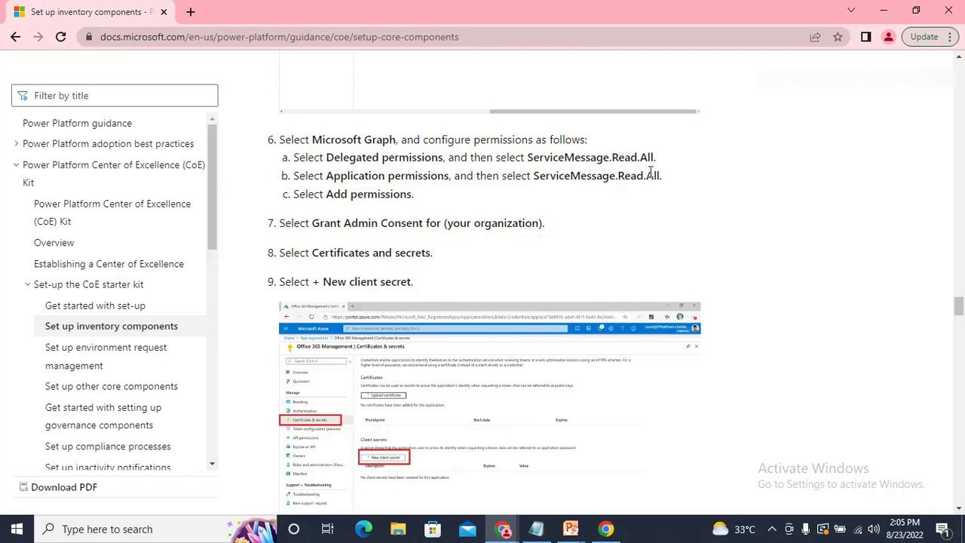
{"action": "key", "text": "alt+Tab"}
{"action": "left_click", "coordinate": [519, 222]}
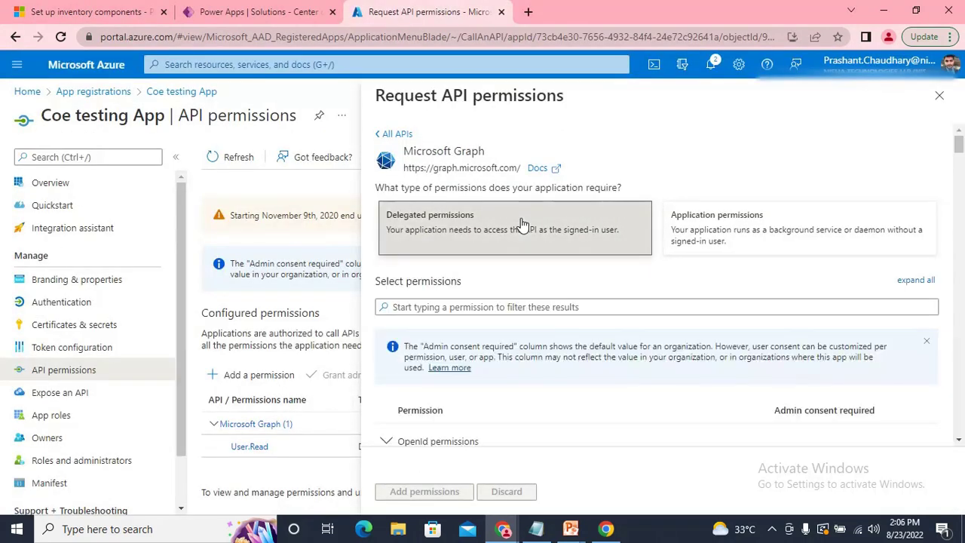
Look through the delegated permission groups for ServiceMessage.Read.All, collapsing OpenId permissions and rechecking the name in the guide
{"action": "scroll", "coordinate": [683, 297], "scroll_direction": "down", "scroll_amount": 1}
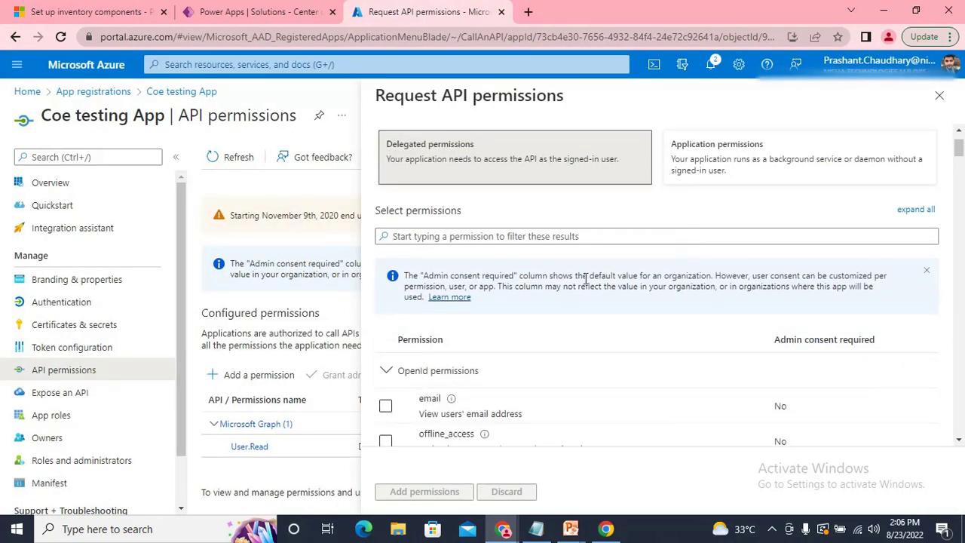
{"action": "scroll", "coordinate": [641, 240], "scroll_direction": "down", "scroll_amount": 2}
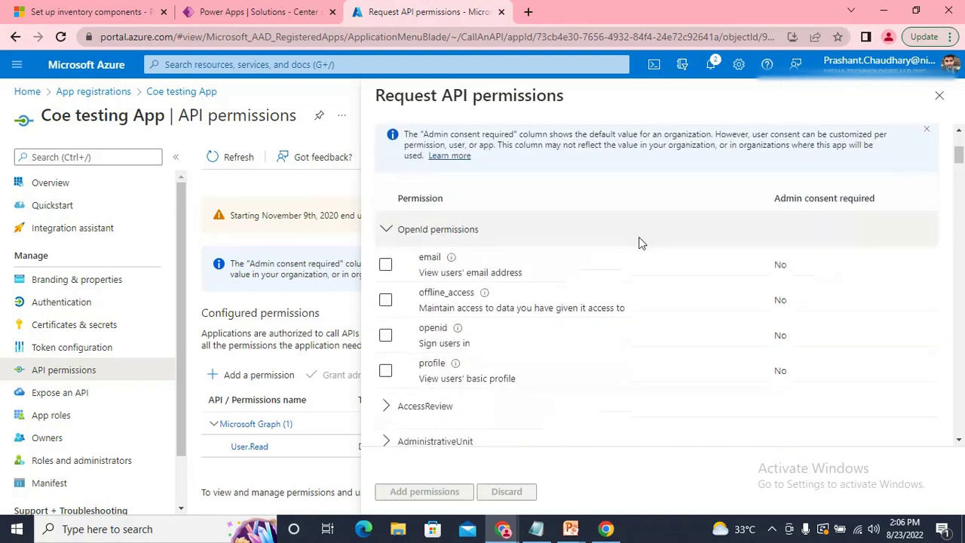
{"action": "scroll", "coordinate": [483, 359], "scroll_direction": "down", "scroll_amount": 4}
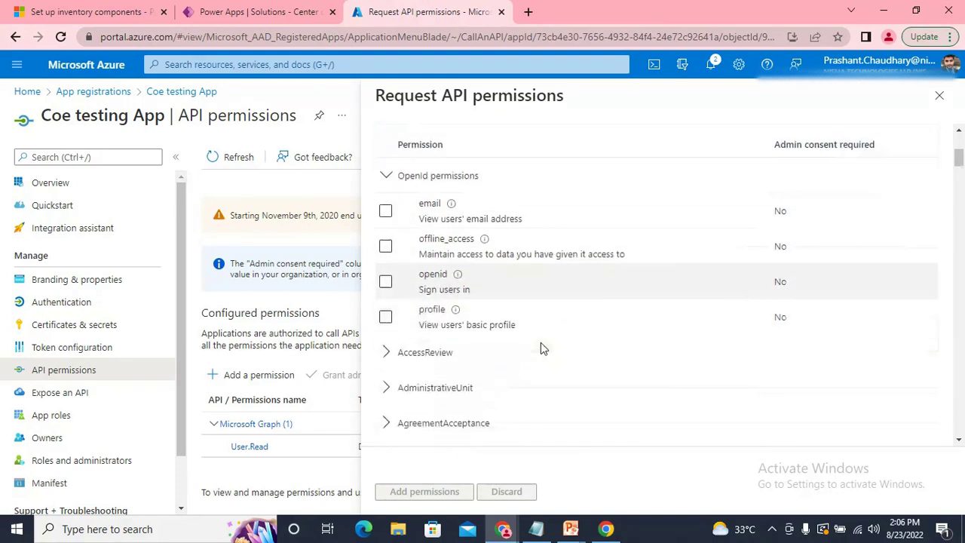
{"action": "scroll", "coordinate": [495, 326], "scroll_direction": "up", "scroll_amount": 6}
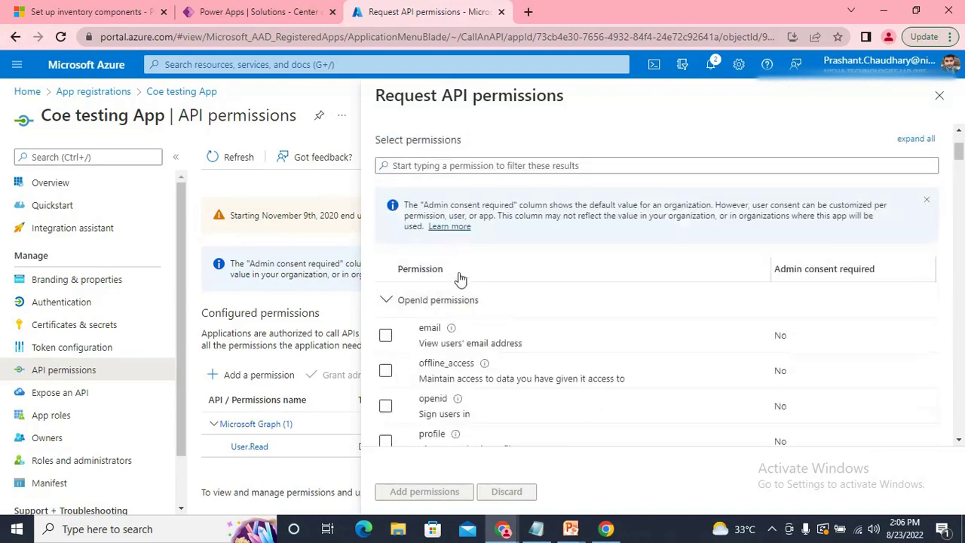
{"action": "left_click", "coordinate": [384, 303]}
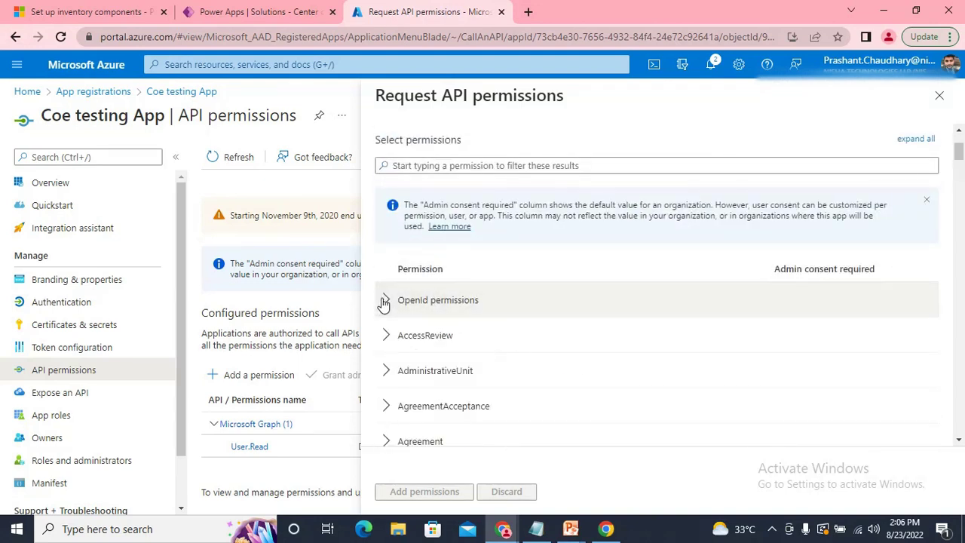
{"action": "scroll", "coordinate": [483, 340], "scroll_direction": "down", "scroll_amount": 8}
{"action": "scroll", "coordinate": [506, 367], "scroll_direction": "up", "scroll_amount": 10}
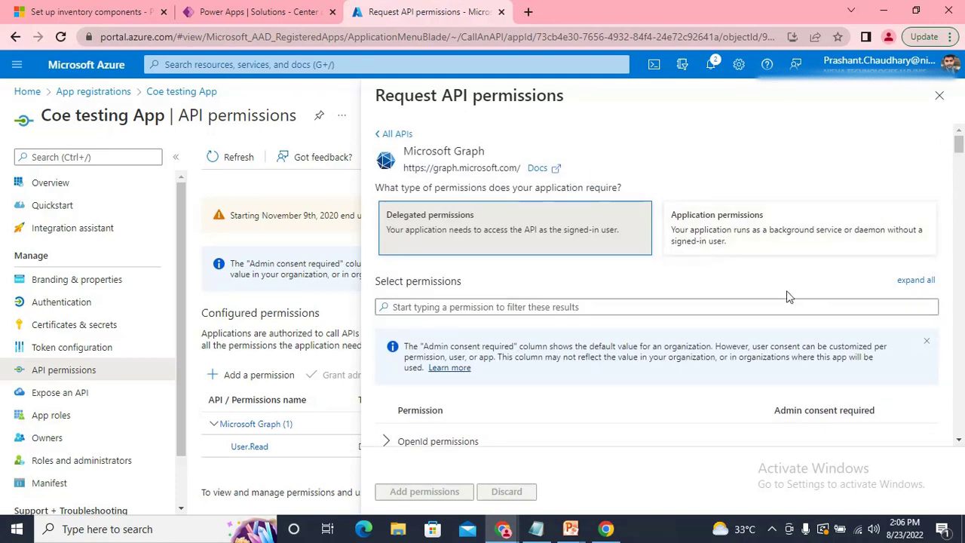
{"action": "key", "text": "alt+Tab"}
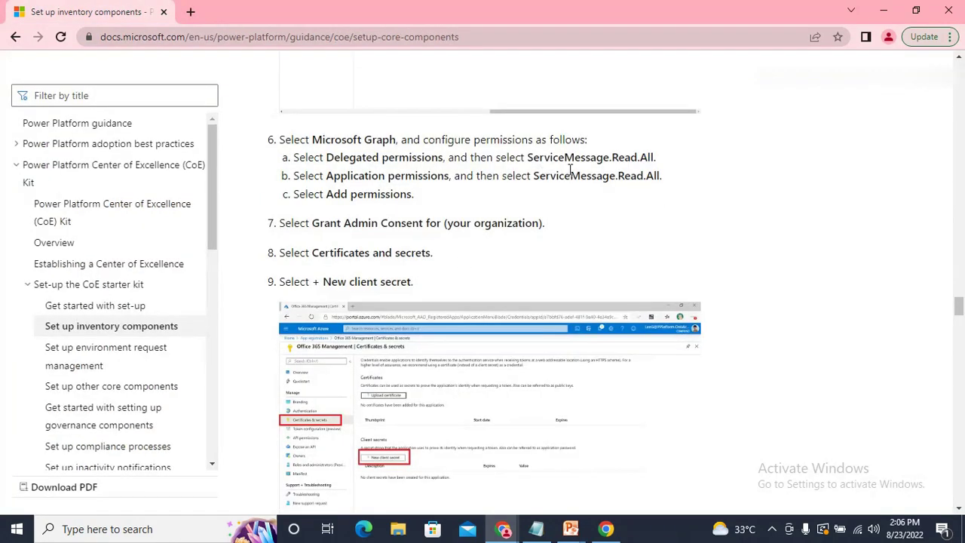
{"action": "key", "text": "alt+Tab"}
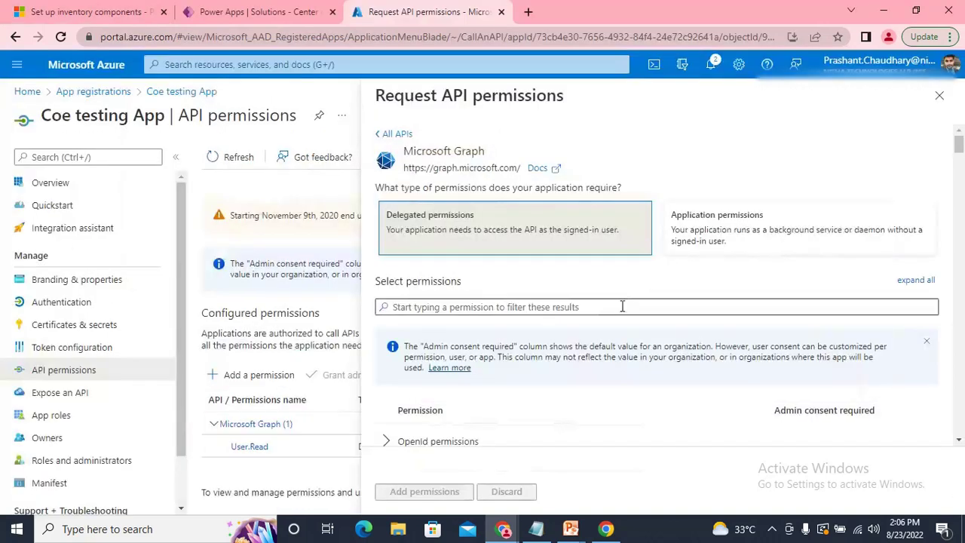
{"action": "scroll", "coordinate": [623, 306], "scroll_direction": "down", "scroll_amount": 2}
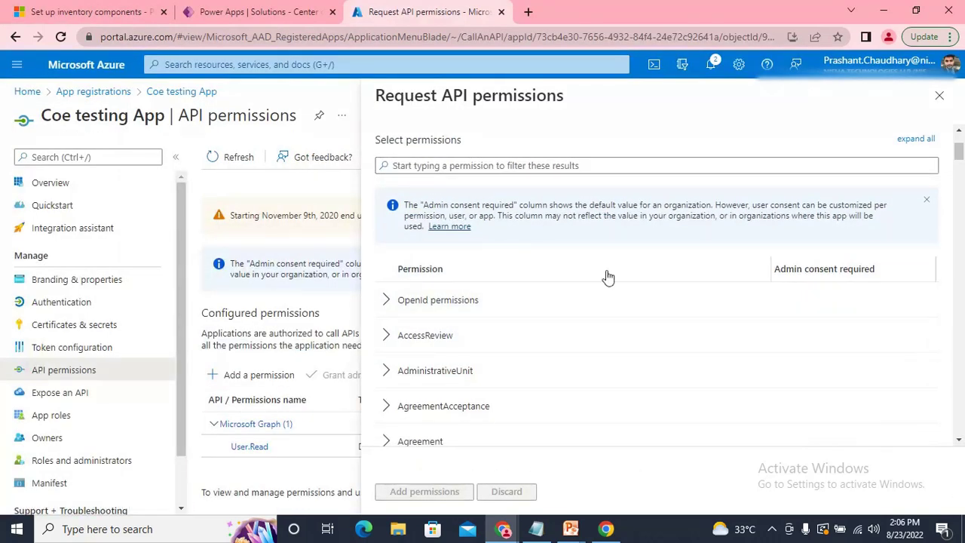
{"action": "scroll", "coordinate": [792, 307], "scroll_direction": "down", "scroll_amount": 15}
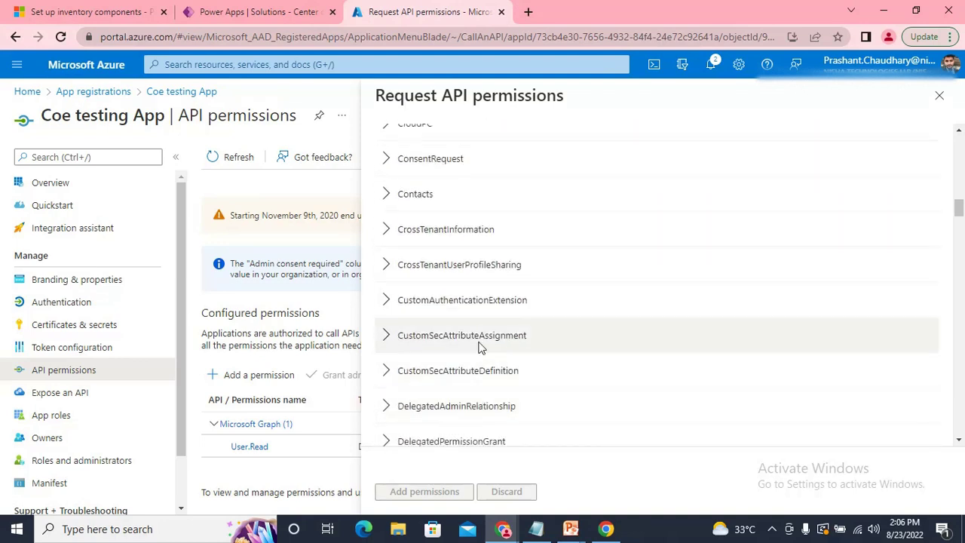
{"action": "scroll", "coordinate": [478, 267], "scroll_direction": "up", "scroll_amount": 2}
{"action": "scroll", "coordinate": [496, 323], "scroll_direction": "down", "scroll_amount": 5}
{"action": "scroll", "coordinate": [496, 320], "scroll_direction": "down", "scroll_amount": 4}
{"action": "scroll", "coordinate": [502, 302], "scroll_direction": "up", "scroll_amount": 15}
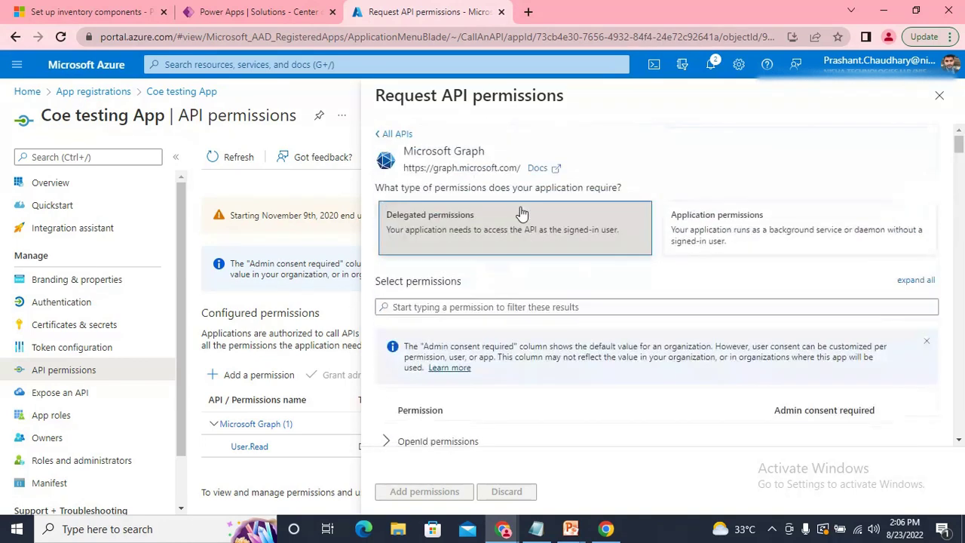
Filter the delegated Microsoft Graph permissions by "servicemess"
{"action": "left_click", "coordinate": [542, 305]}
{"action": "type", "text": "ser"}
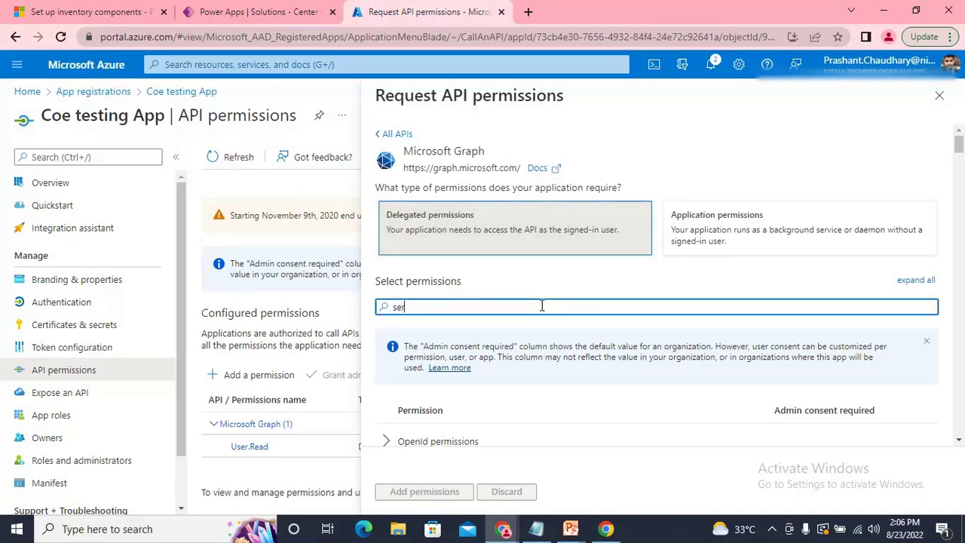
{"action": "type", "text": "vi"}
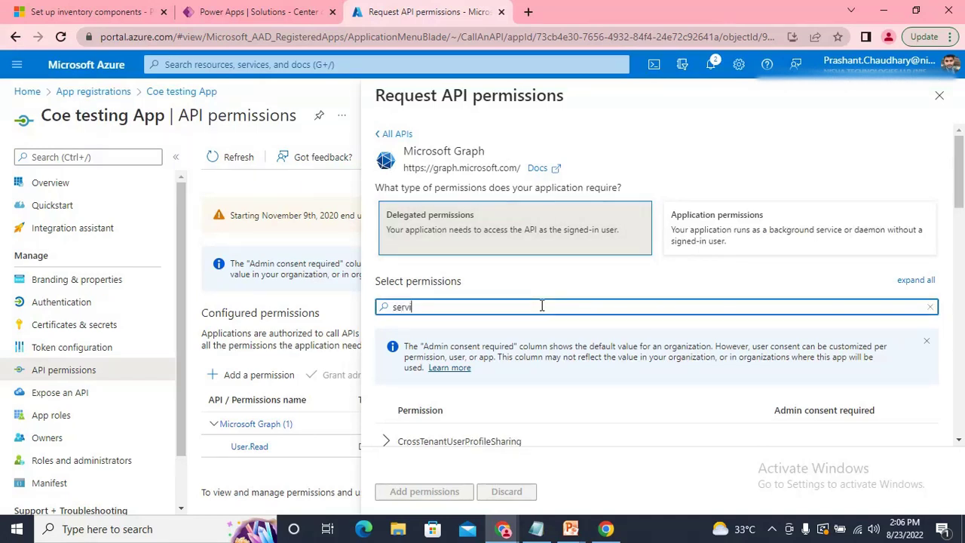
{"action": "key", "text": "alt+f"}
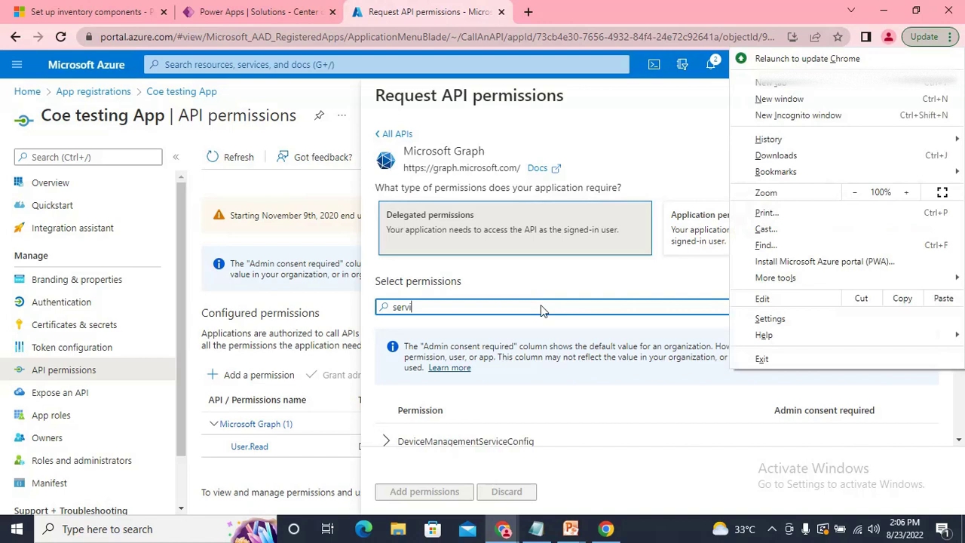
{"action": "left_click", "coordinate": [437, 309]}
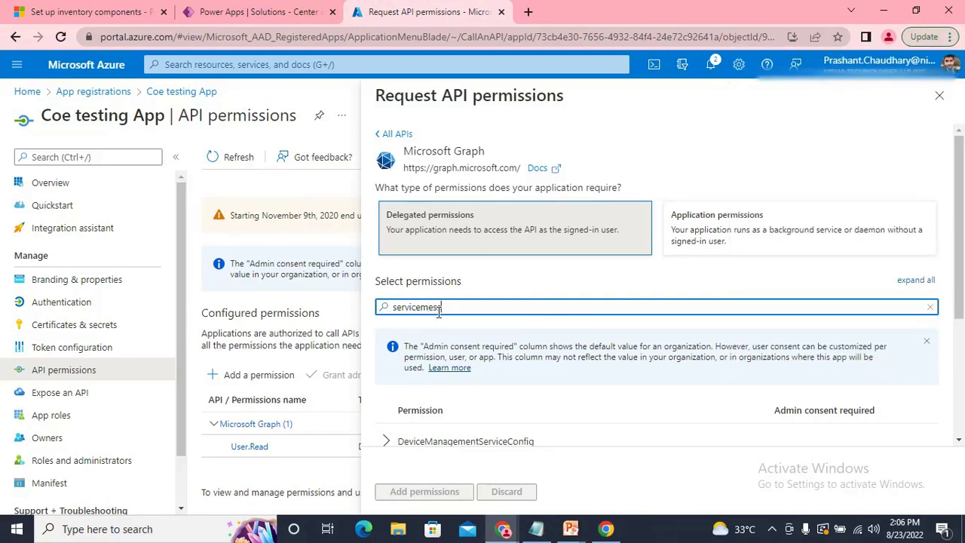
{"action": "scroll", "coordinate": [458, 316], "scroll_direction": "down", "scroll_amount": 1}
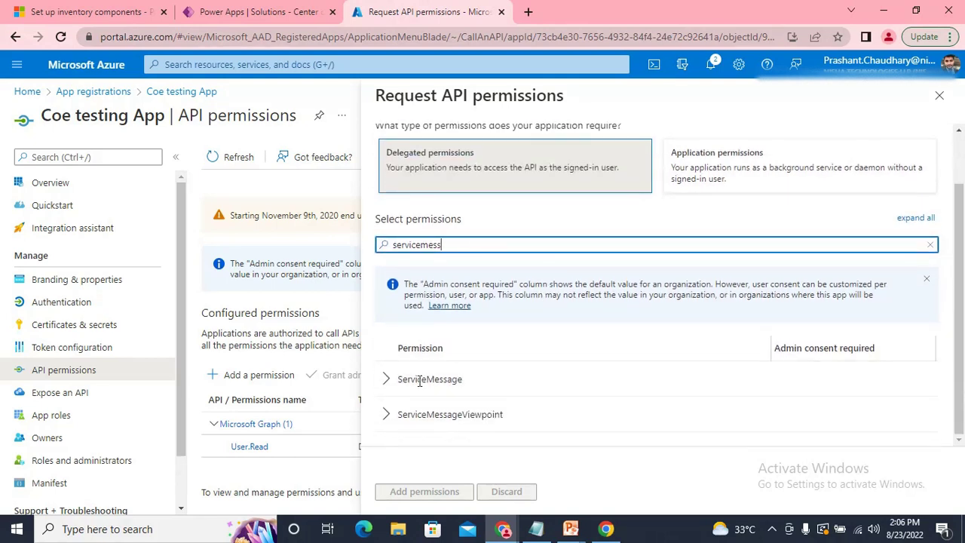
Expand the ServiceMessage group, select the delegated ServiceMessage.Read.All permission and add it to Coe testing App
{"action": "left_click", "coordinate": [386, 379]}
{"action": "scroll", "coordinate": [543, 322], "scroll_direction": "down", "scroll_amount": 1}
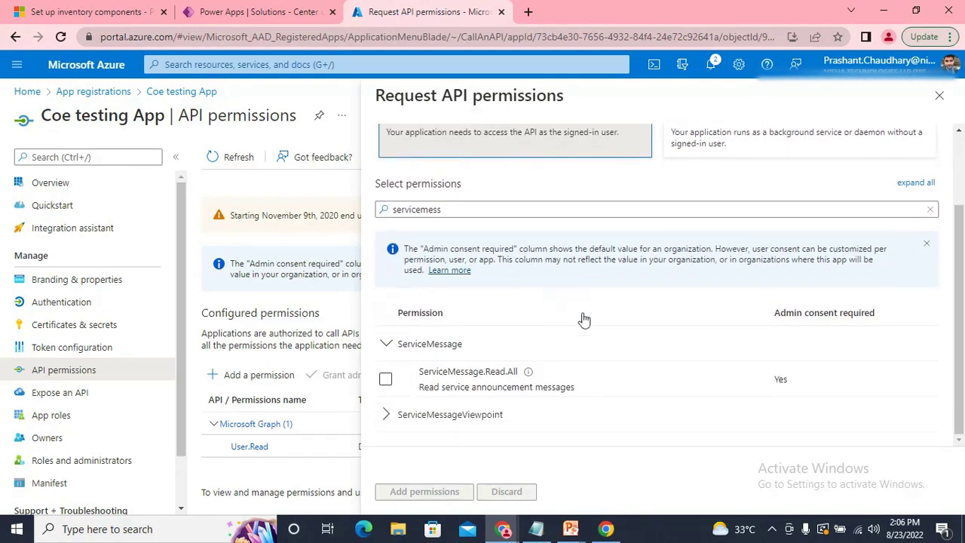
{"action": "left_click", "coordinate": [386, 380]}
{"action": "left_click", "coordinate": [423, 498]}
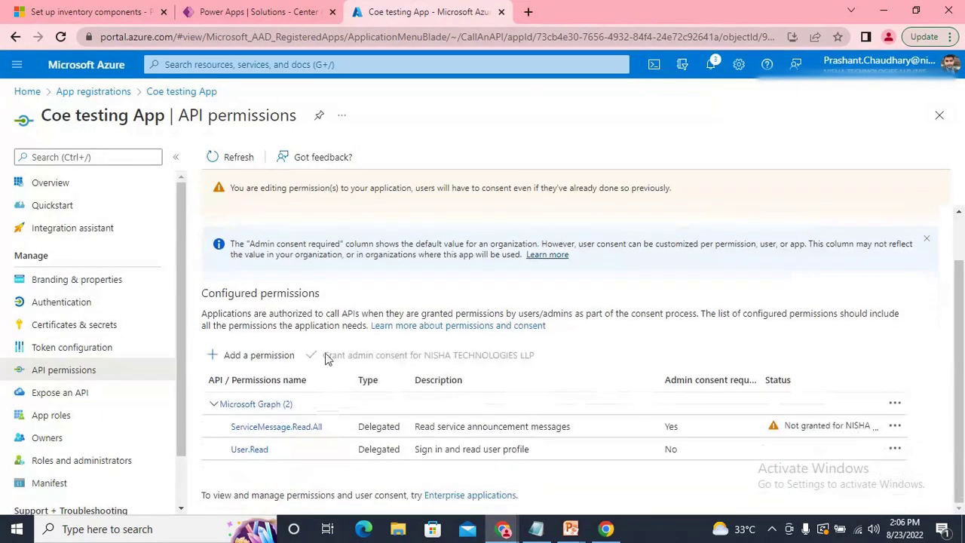
Start another permission request for Coe testing App with Microsoft Graph as the API and Application permissions as the type
{"action": "left_click", "coordinate": [259, 356]}
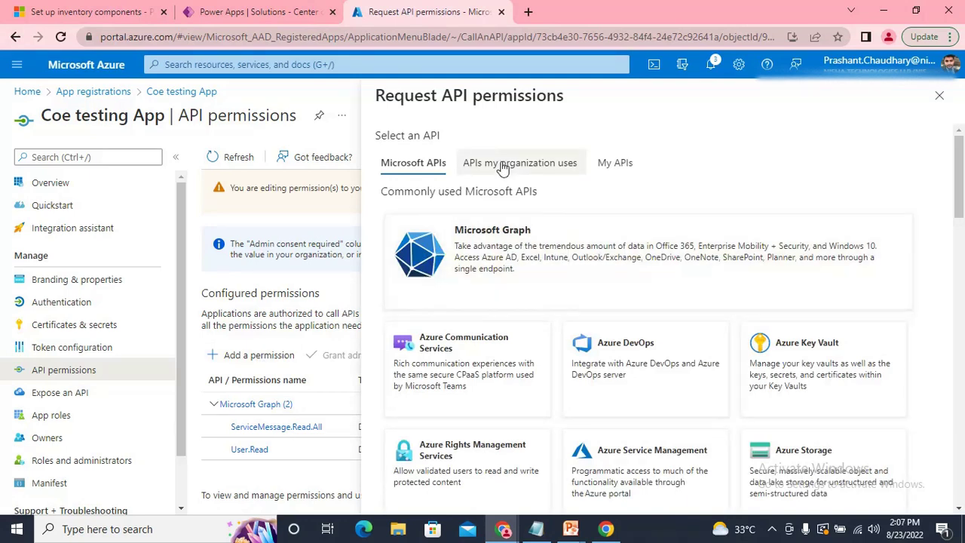
{"action": "left_click", "coordinate": [483, 260]}
{"action": "left_click", "coordinate": [711, 238]}
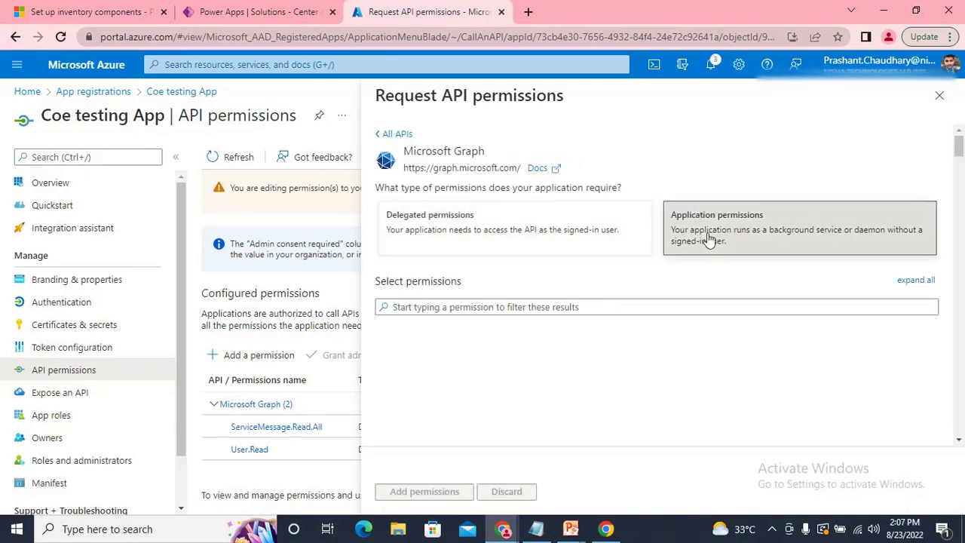
{"action": "left_click", "coordinate": [469, 307]}
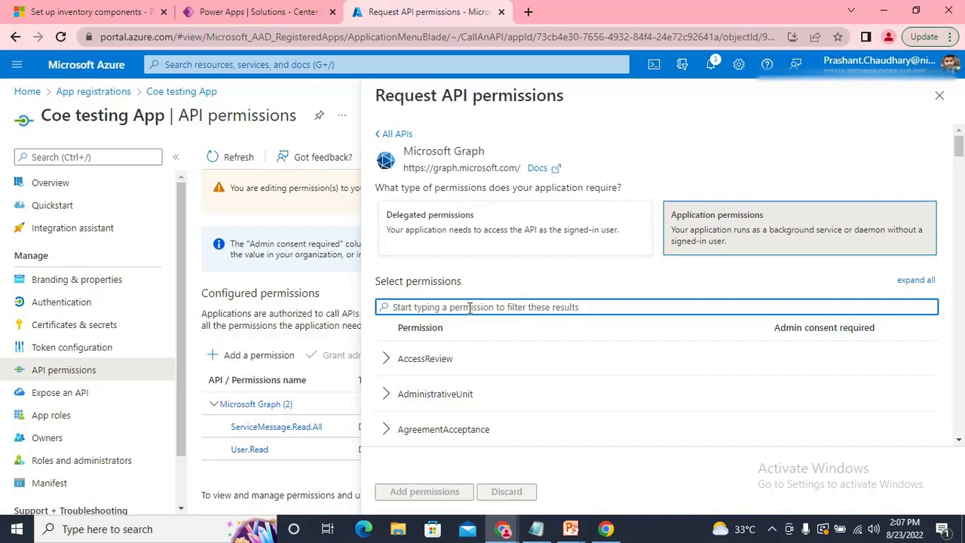
Recheck the required application permission name in the guide and filter the permissions by "serviceme"
{"action": "type", "text": "rea"}
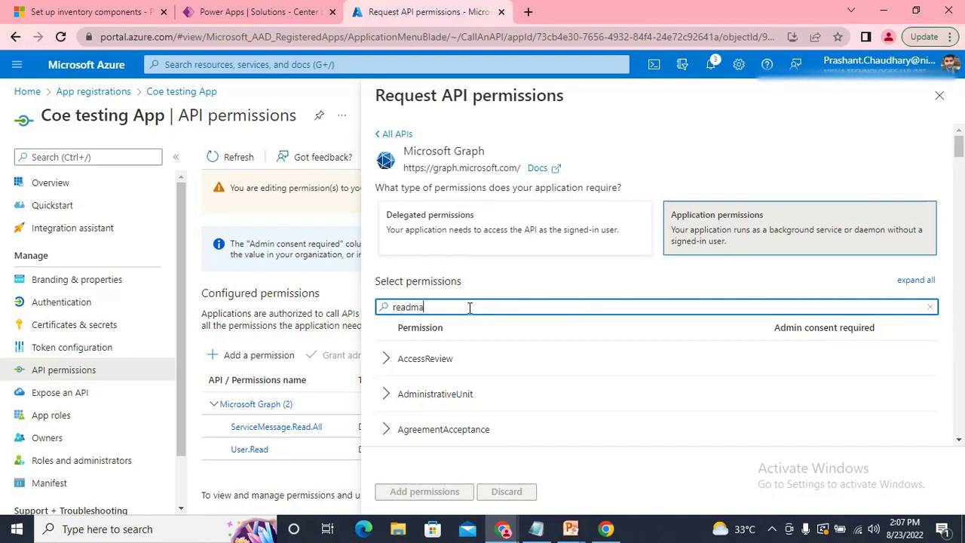
{"action": "key", "text": "alt+Tab"}
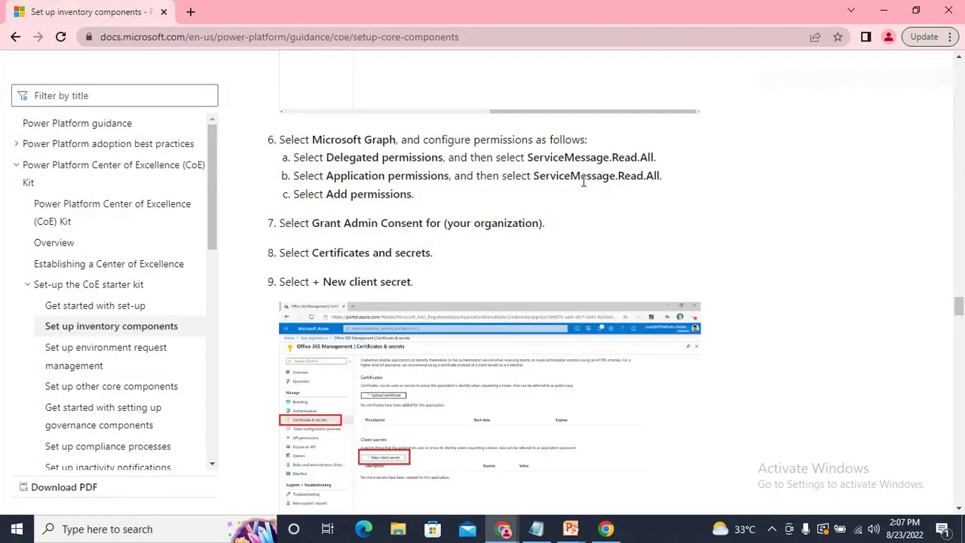
{"action": "key", "text": "alt+Tab"}
{"action": "key", "text": "BackSpace"}
{"action": "key", "text": "BackSpace"}
{"action": "key", "text": "BackSpace"}
{"action": "type", "text": "service"}
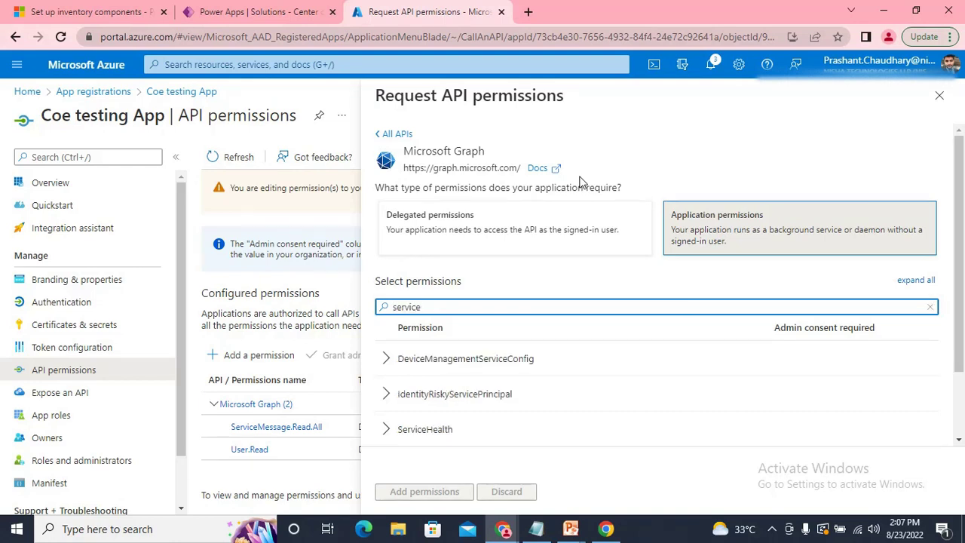
{"action": "type", "text": "mea"}
{"action": "key", "text": "BackSpace"}
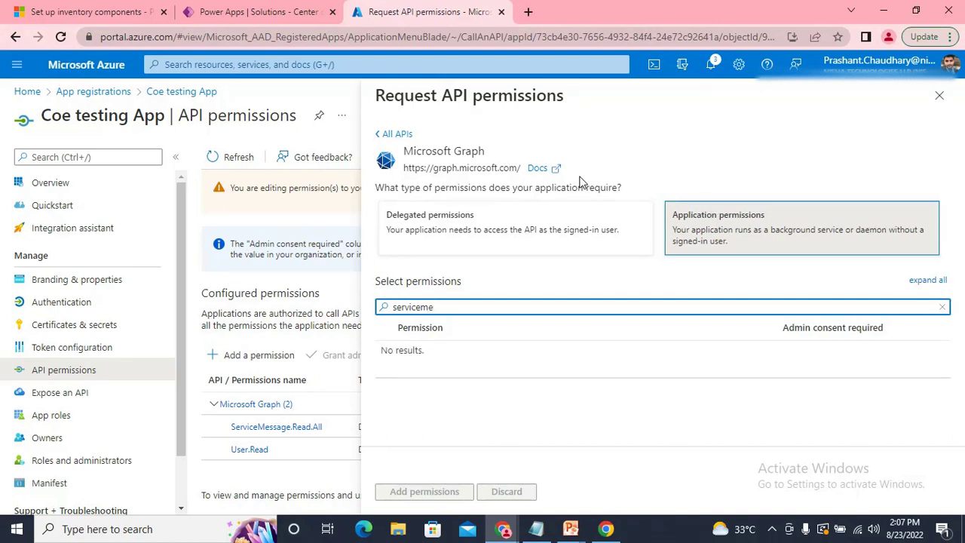
Expand the ServiceMessage group, select the application permission ServiceMessage.Read.All and add it to Coe testing App
{"action": "left_click", "coordinate": [389, 359]}
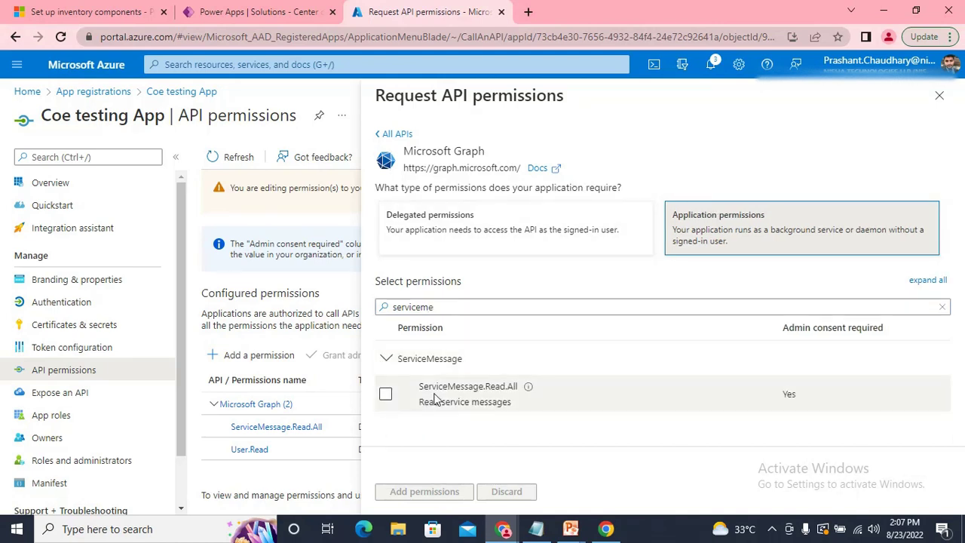
{"action": "left_click", "coordinate": [385, 393]}
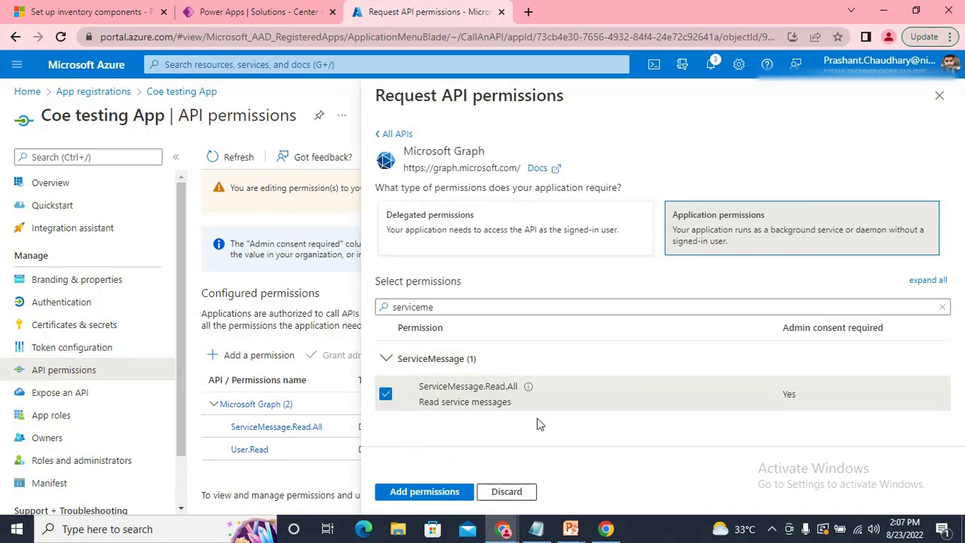
{"action": "left_click", "coordinate": [451, 494]}
Read the guide's instruction on granting admin consent and check the consent status of the configured permissions
{"action": "key", "text": "alt+Tab"}
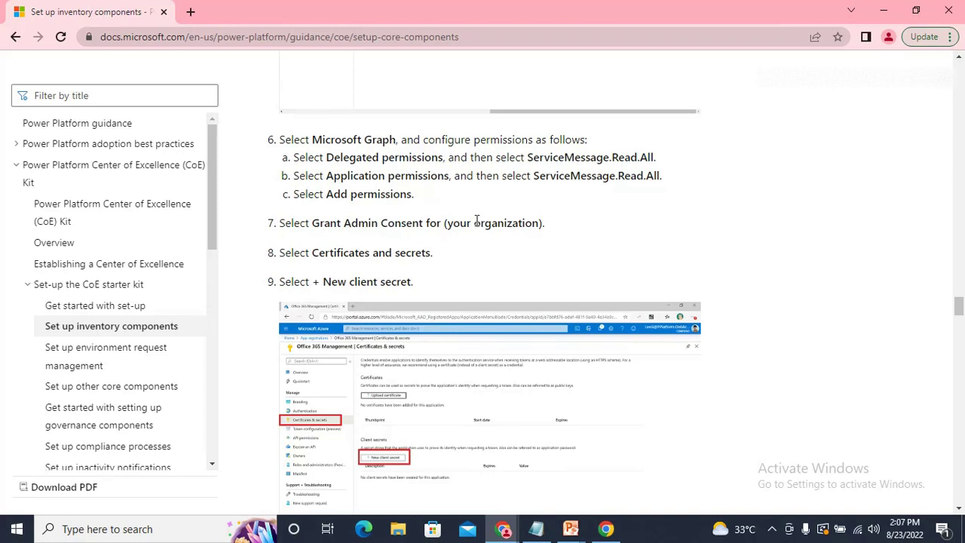
{"action": "scroll", "coordinate": [477, 220], "scroll_direction": "down", "scroll_amount": 2}
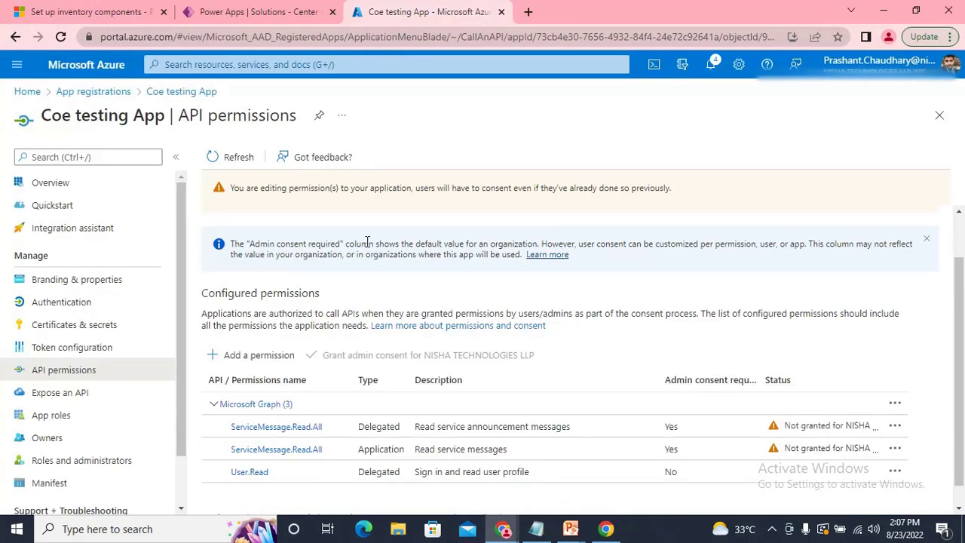
{"action": "scroll", "coordinate": [367, 242], "scroll_direction": "down", "scroll_amount": 1}
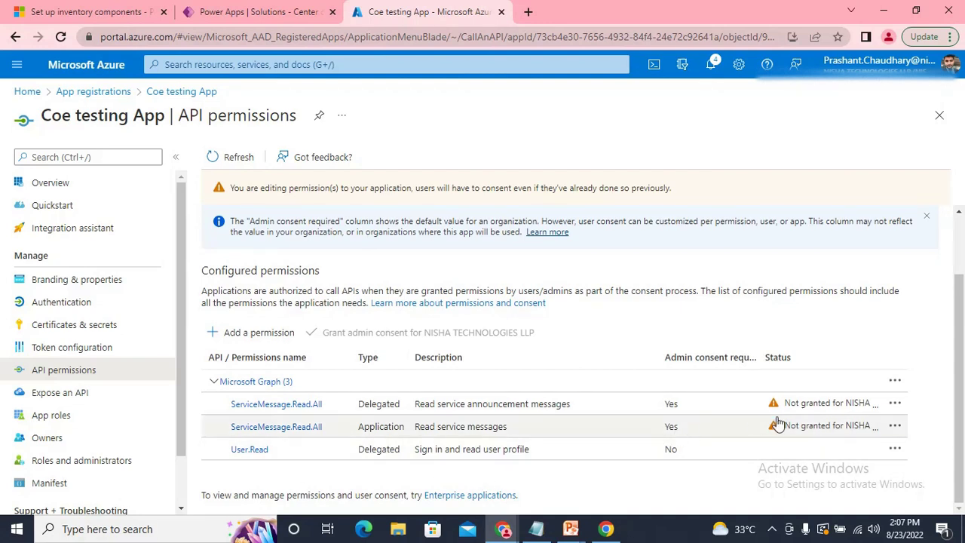
Inspect the details and available actions of the delegated ServiceMessage.Read.All permission for a way to grant consent
{"action": "left_click", "coordinate": [806, 407]}
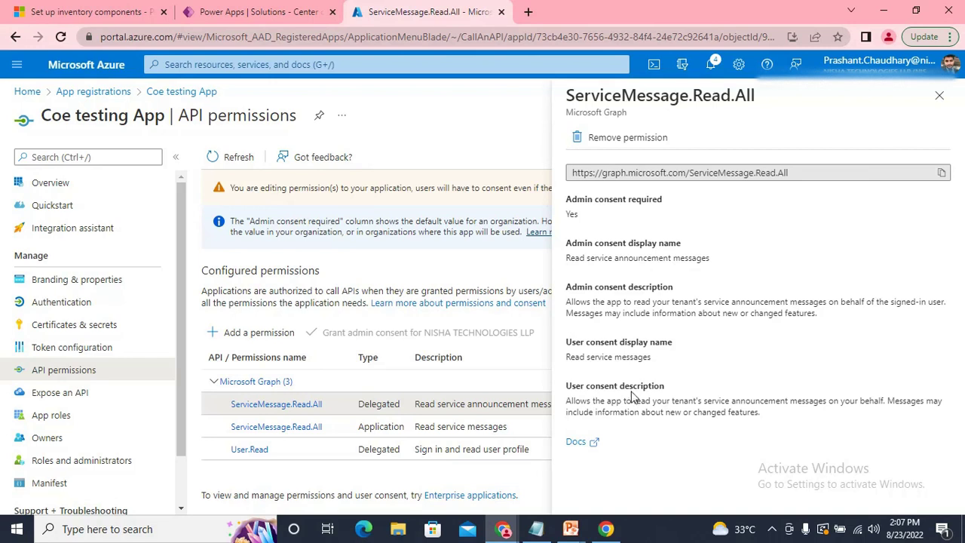
{"action": "left_click", "coordinate": [938, 96]}
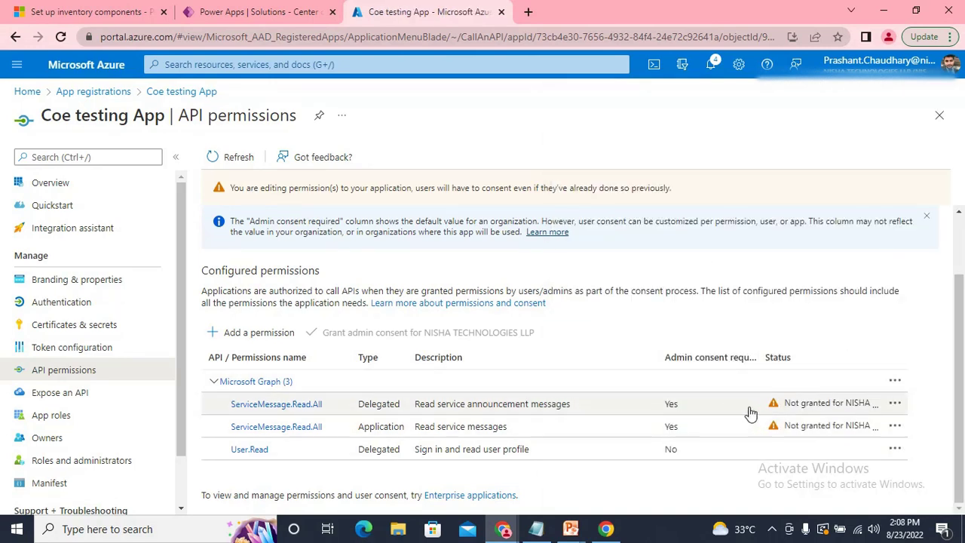
{"action": "left_click", "coordinate": [895, 405]}
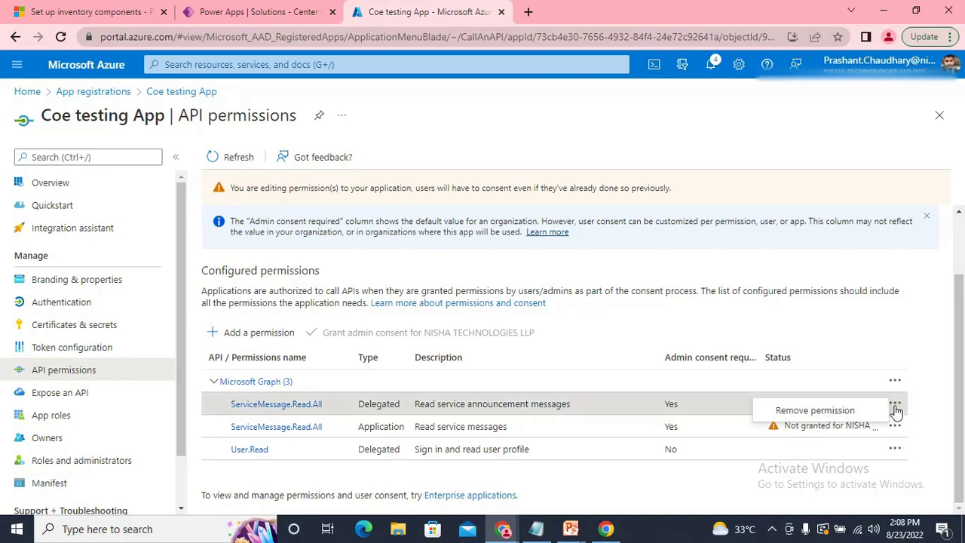
{"action": "left_click", "coordinate": [853, 359]}
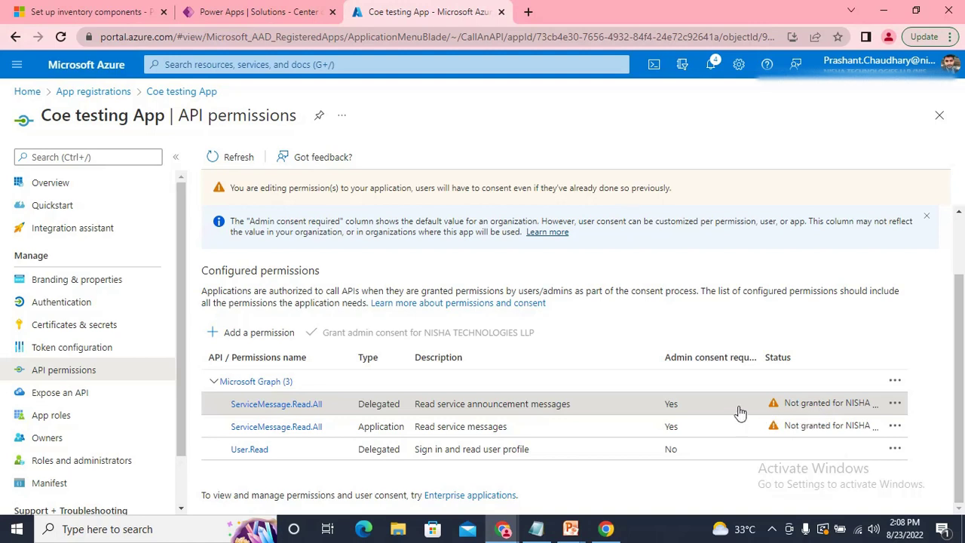
{"action": "left_click", "coordinate": [896, 405]}
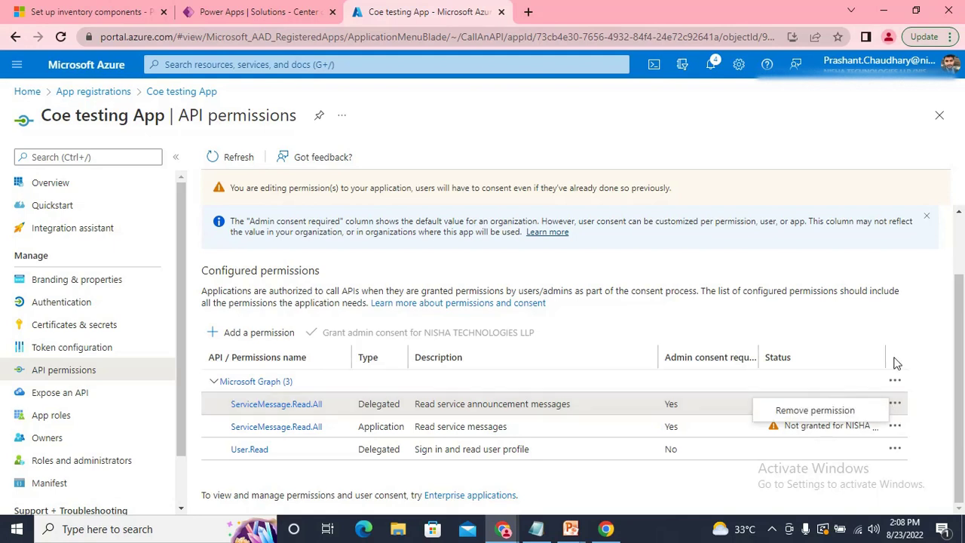
{"action": "left_click", "coordinate": [933, 380]}
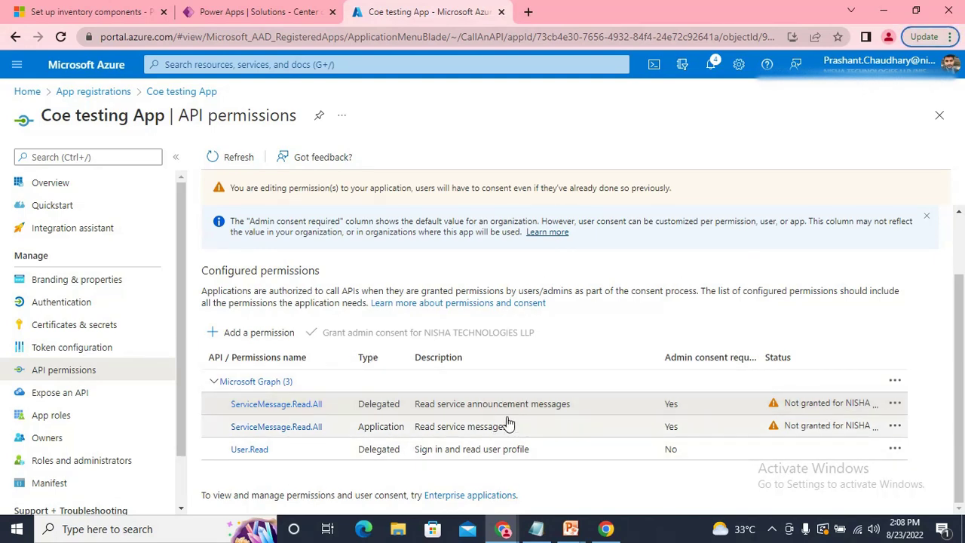
Check the guide's instructions on client secrets and open Certificates & secrets for Coe testing App
{"action": "key", "text": "alt+Tab"}
{"action": "key", "text": "alt+Tab"}
{"action": "key", "text": "alt+Tab"}
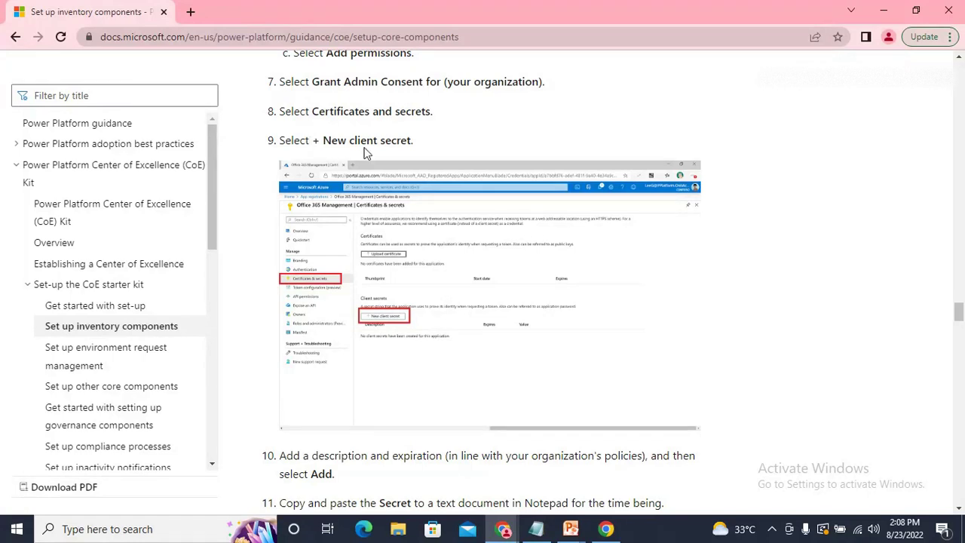
{"action": "key", "text": "alt+Tab"}
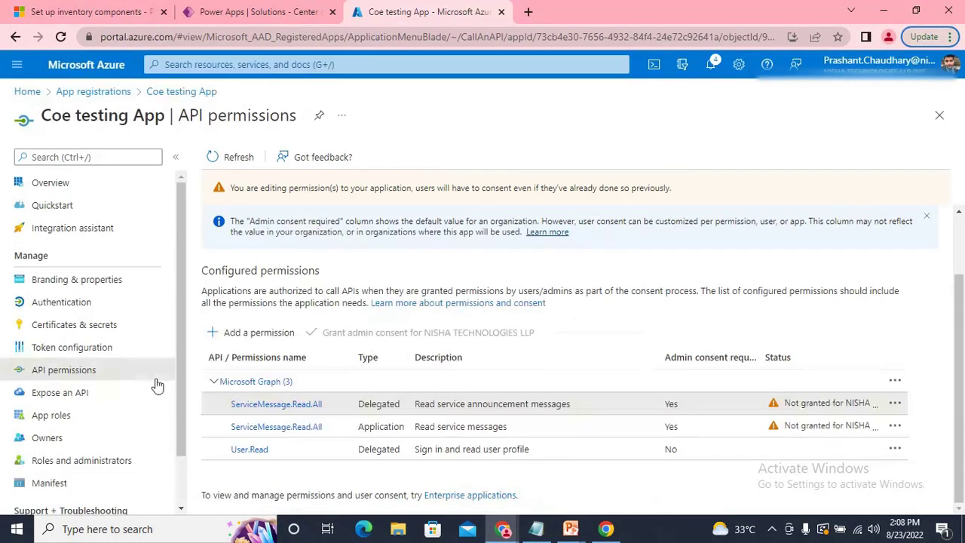
{"action": "left_click", "coordinate": [69, 333]}
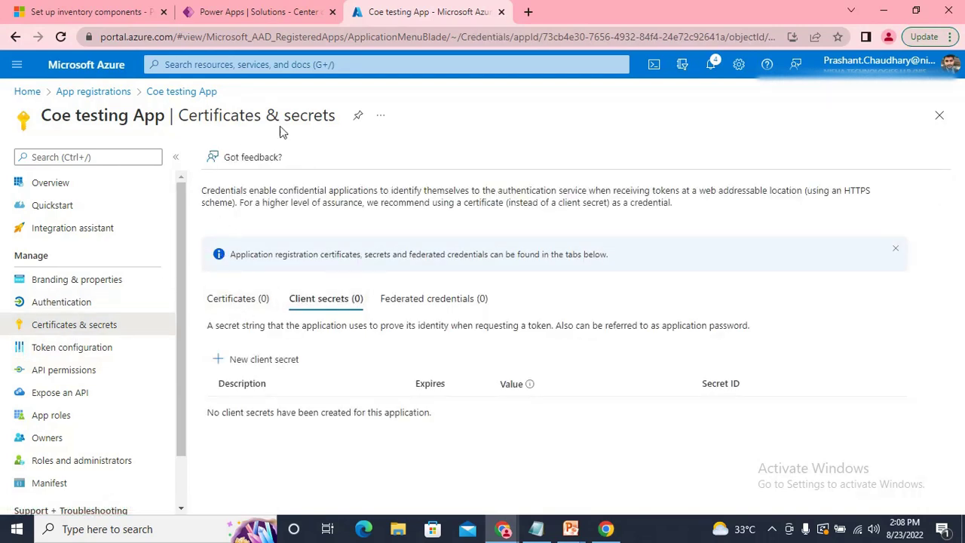
Add a client secret with the description SecretForCoE and an expiry of 3 months
{"action": "left_click", "coordinate": [267, 360]}
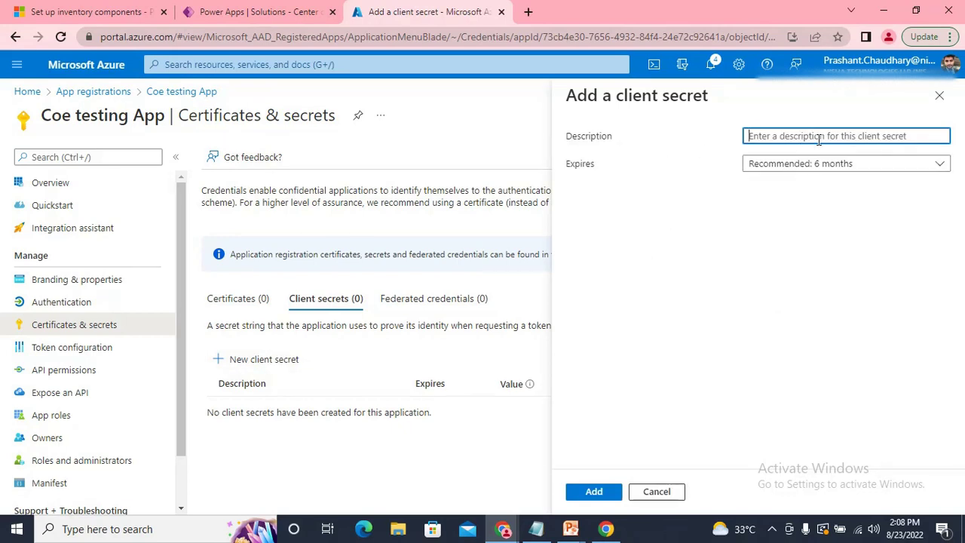
{"action": "type", "text": "SecretForCoE"}
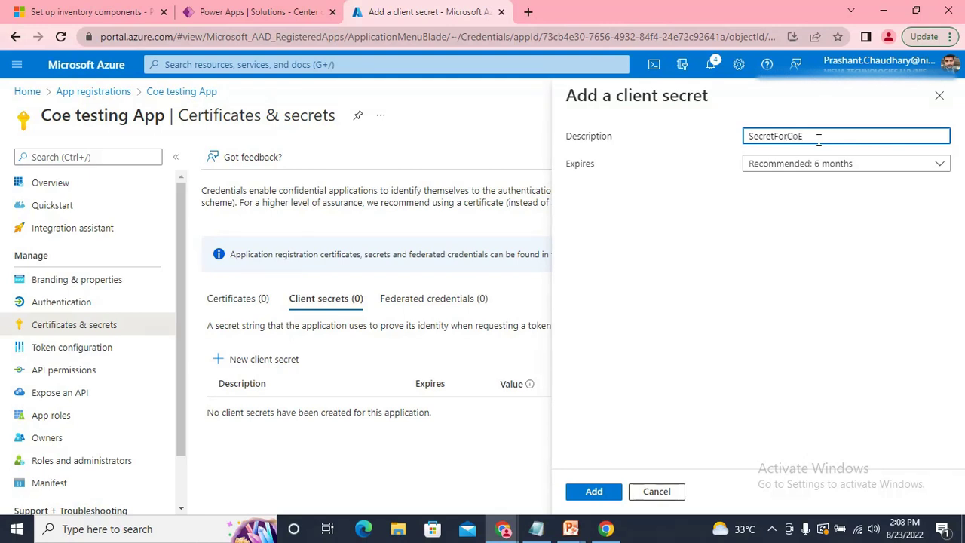
{"action": "left_click", "coordinate": [865, 172]}
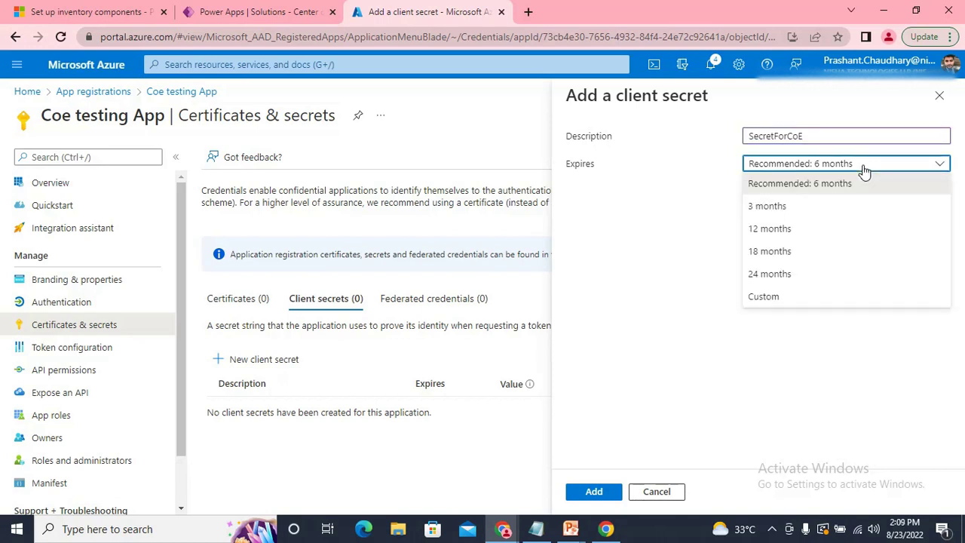
{"action": "left_click", "coordinate": [789, 215]}
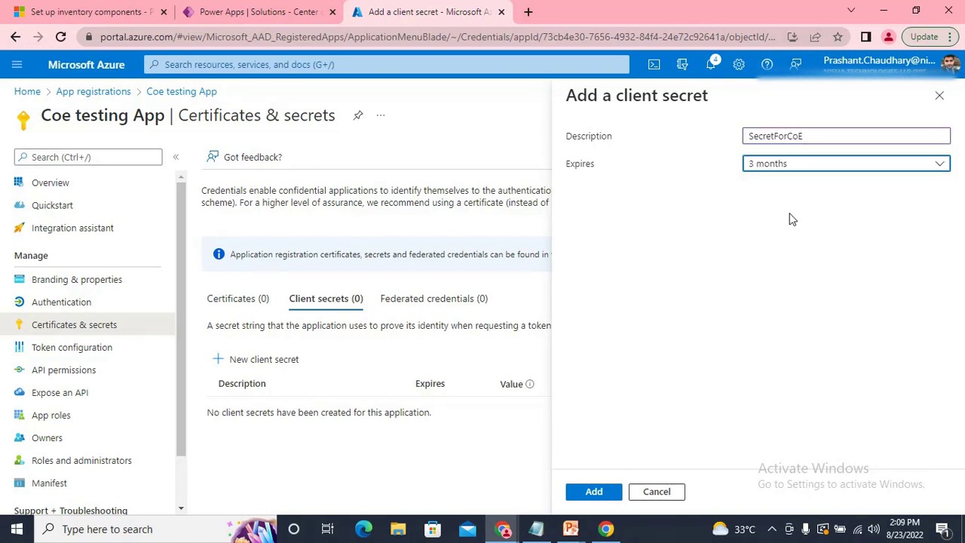
{"action": "left_click", "coordinate": [593, 492]}
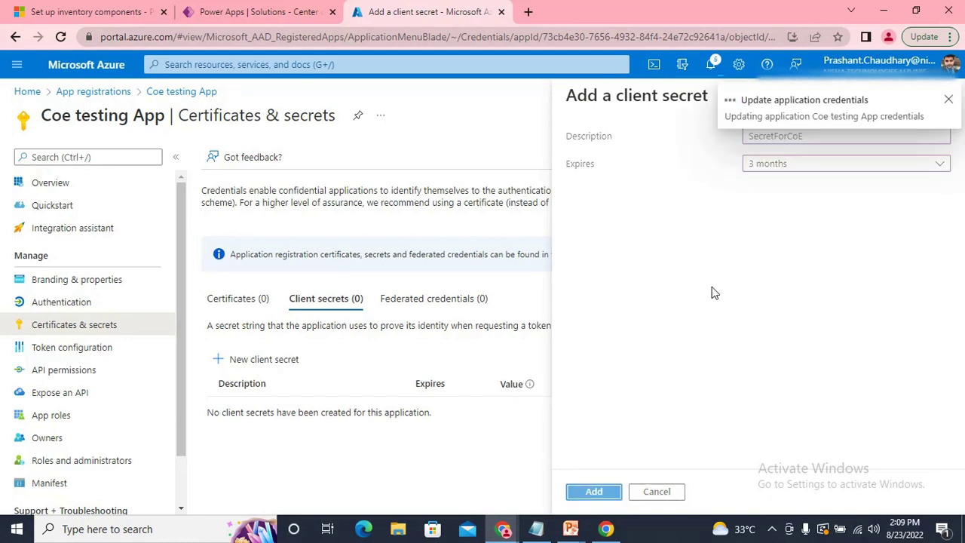
Read the guide's instructions on saving the client secret and application (client) ID to a text document
{"action": "key", "text": "alt+Tab"}
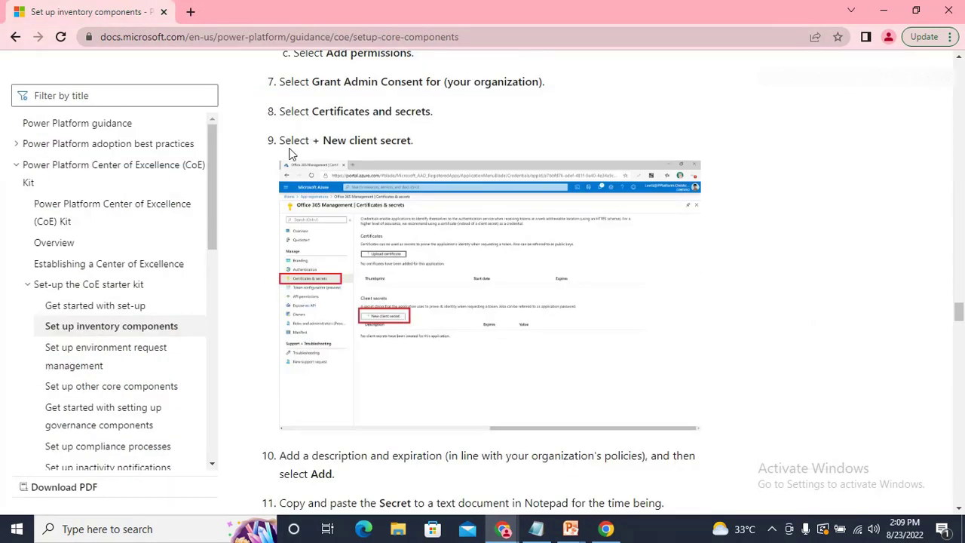
{"action": "scroll", "coordinate": [465, 174], "scroll_direction": "down", "scroll_amount": 2}
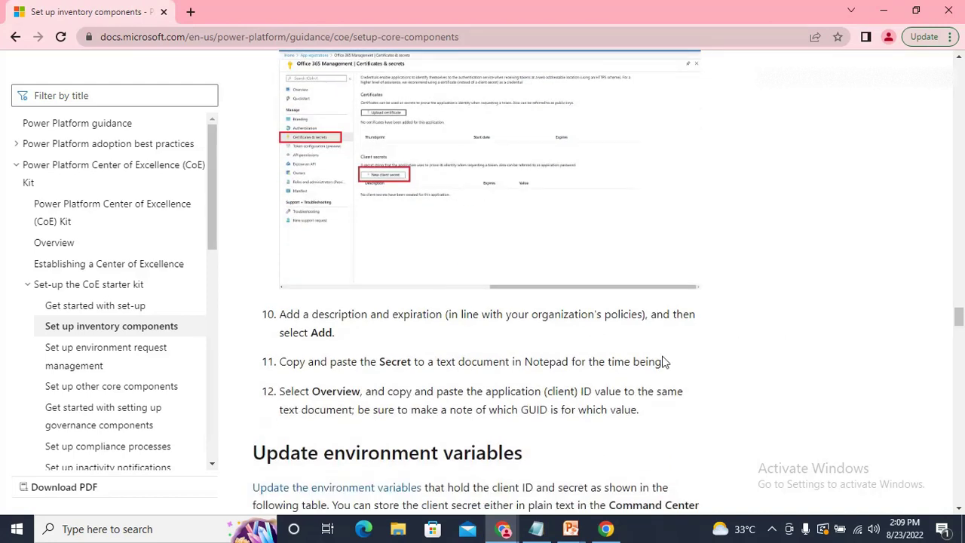
{"action": "scroll", "coordinate": [499, 392], "scroll_direction": "down", "scroll_amount": 2}
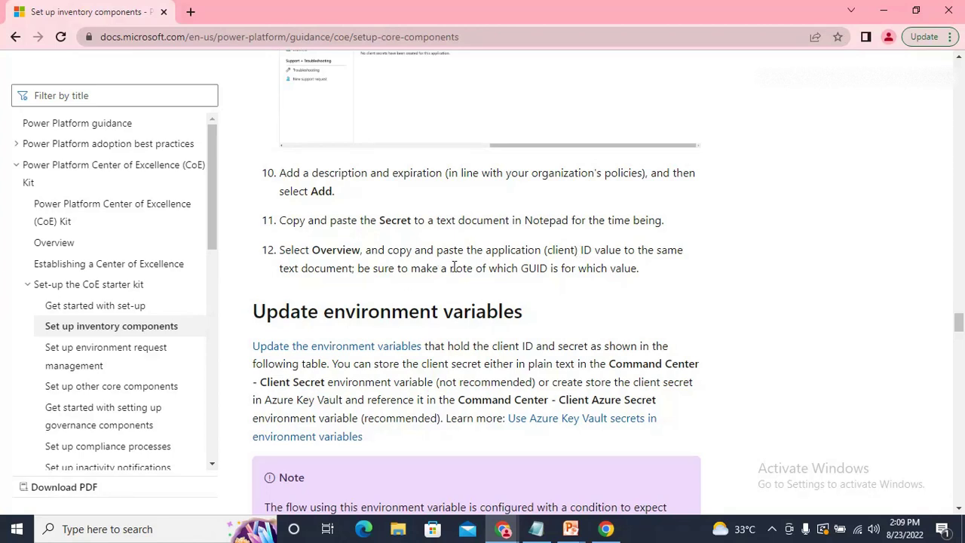
Copy the value of the SecretForCoE client secret in Azure and paste the secret into the untitled Notepad document
{"action": "key", "text": "alt+Tab"}
{"action": "scroll", "coordinate": [516, 333], "scroll_direction": "down", "scroll_amount": 1}
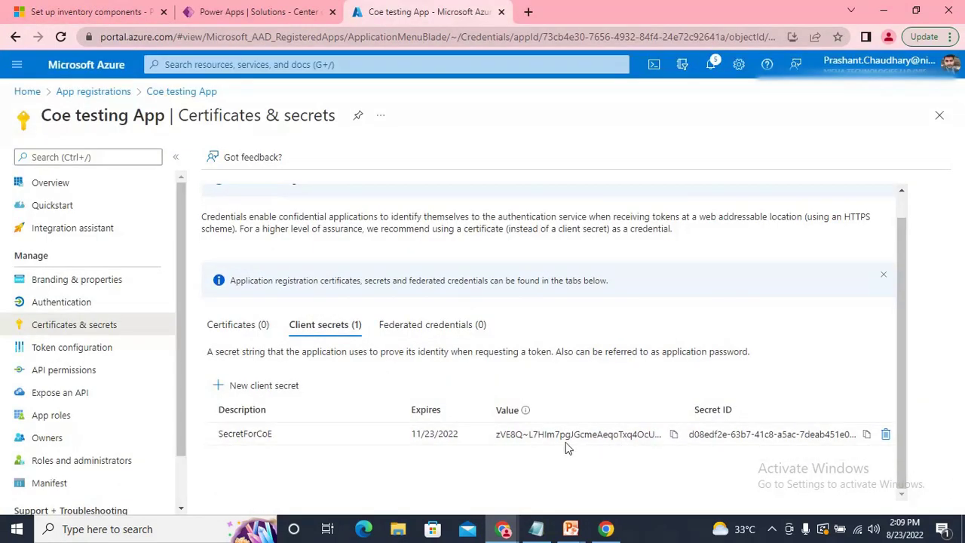
{"action": "left_click", "coordinate": [671, 437]}
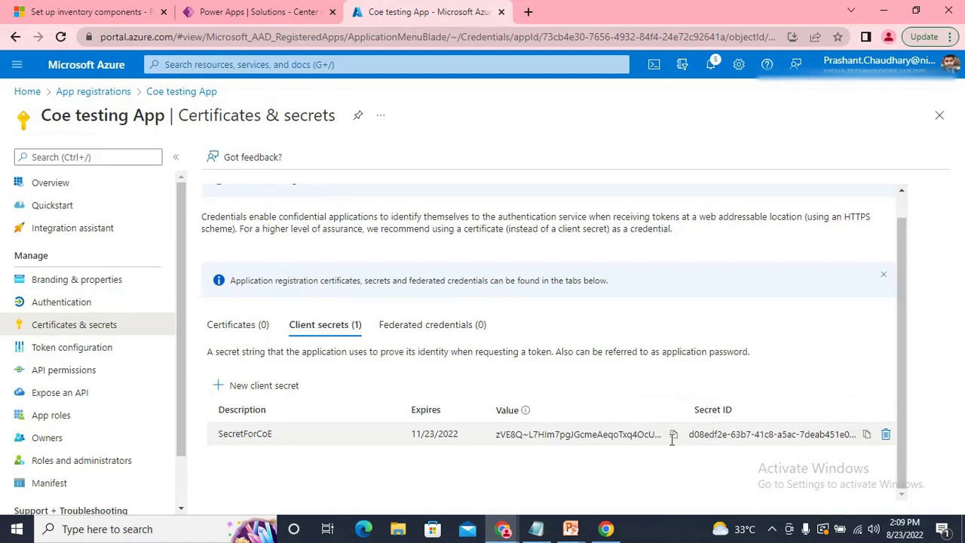
{"action": "left_click", "coordinate": [675, 438]}
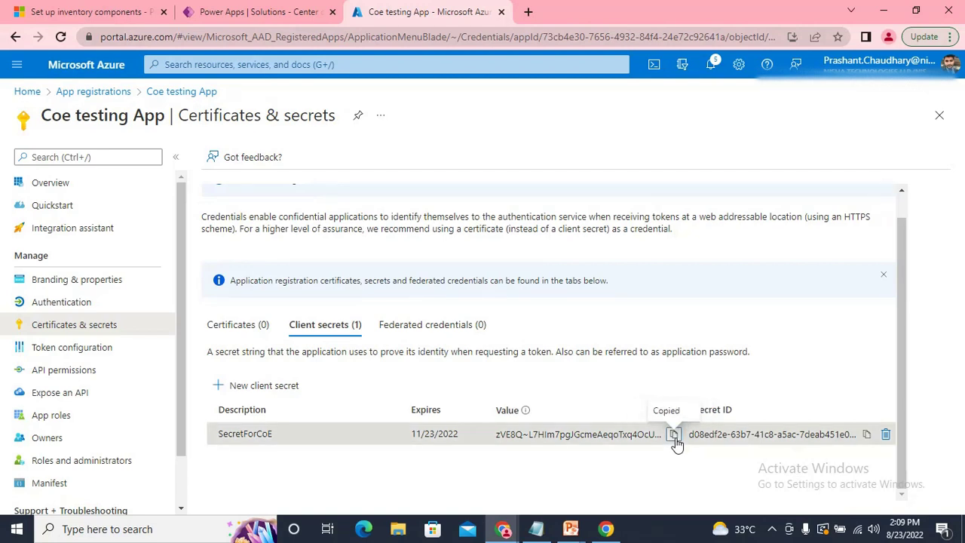
{"action": "key", "text": "alt+Tab"}
{"action": "left_click", "coordinate": [536, 529]}
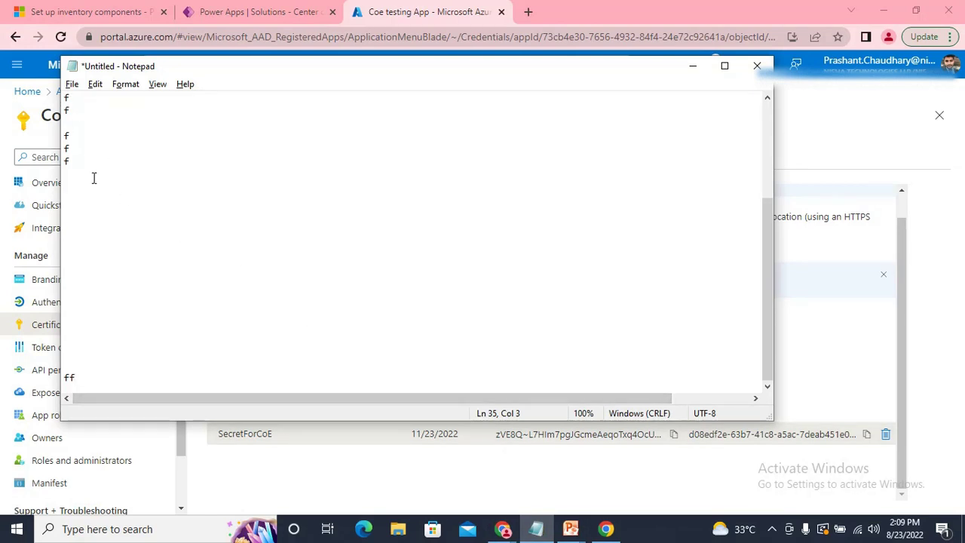
{"action": "key", "text": "ctrl+v"}
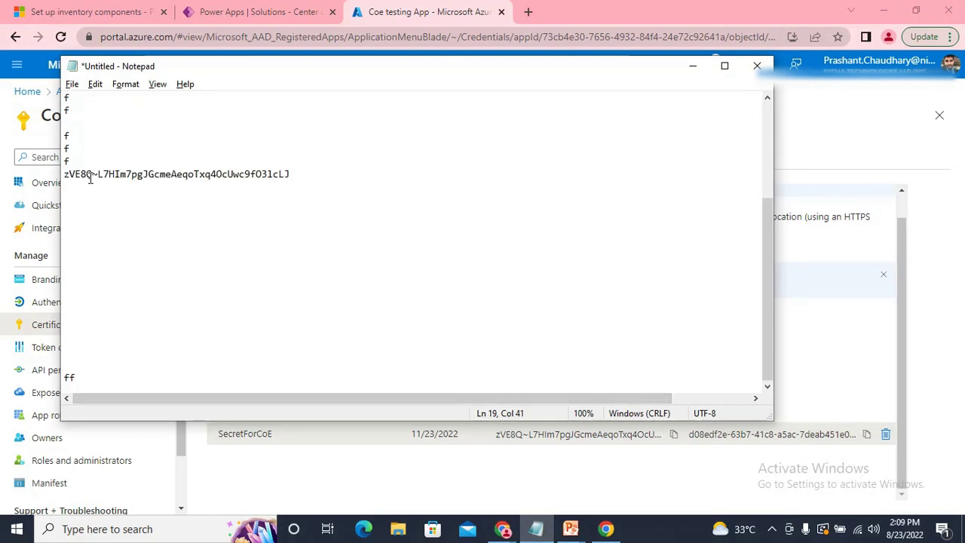
Check the noted secret against Azure and reread the guide's instructions on recording the secret and client ID
{"action": "key", "text": "alt+Tab"}
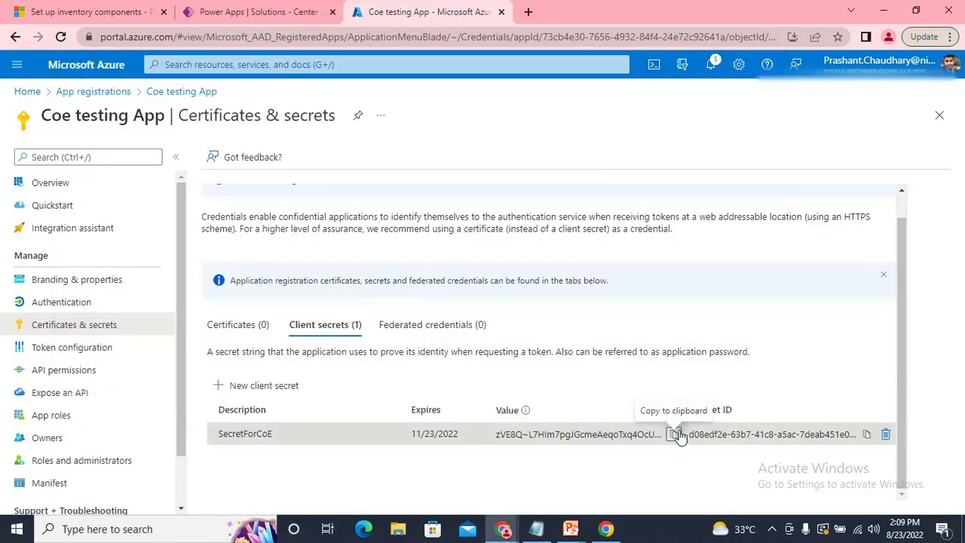
{"action": "key", "text": "alt+Tab"}
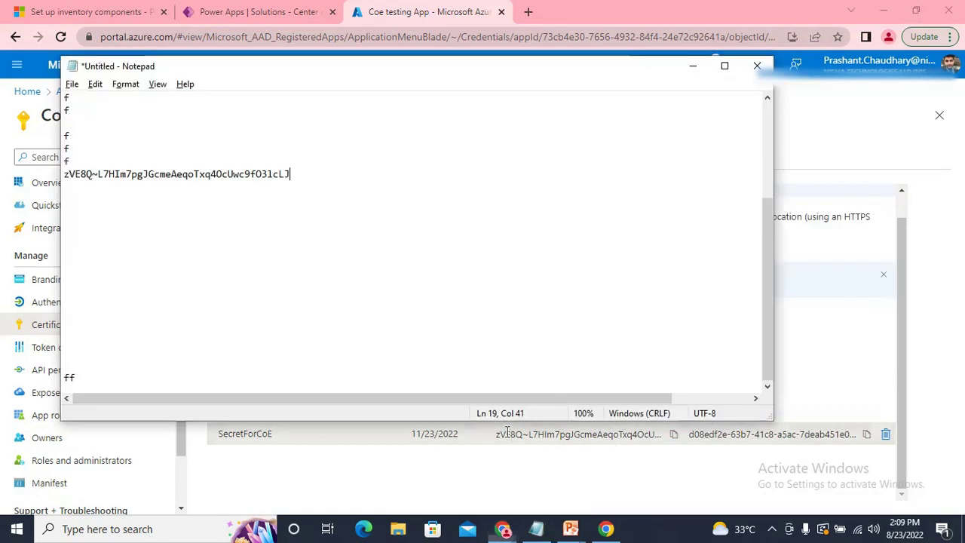
{"action": "key", "text": "alt+Tab"}
{"action": "key", "text": "Tab"}
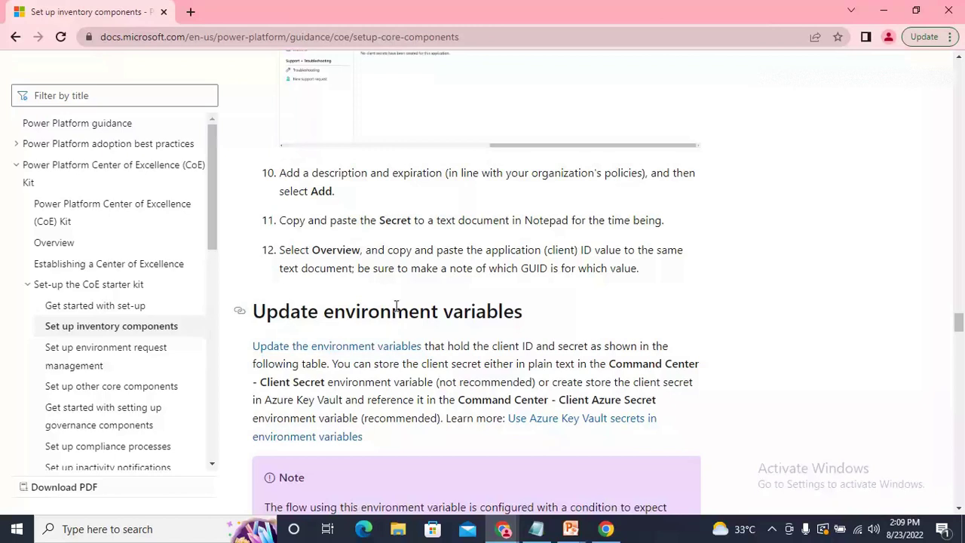
{"action": "scroll", "coordinate": [400, 243], "scroll_direction": "up", "scroll_amount": 3}
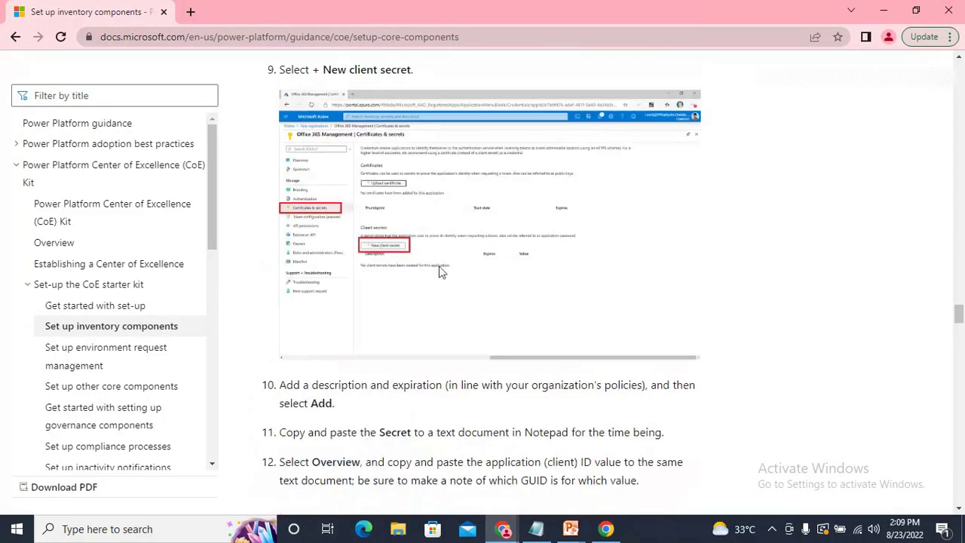
{"action": "scroll", "coordinate": [374, 267], "scroll_direction": "down", "scroll_amount": 2}
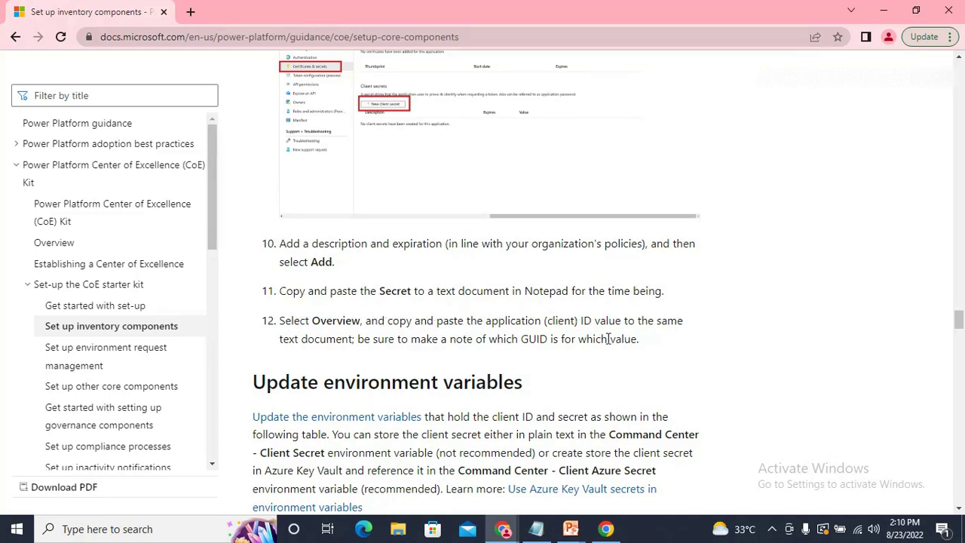
Label the pasted client secret line in Notepad with the prefix "Secret :-"
{"action": "key", "text": "alt+Tab"}
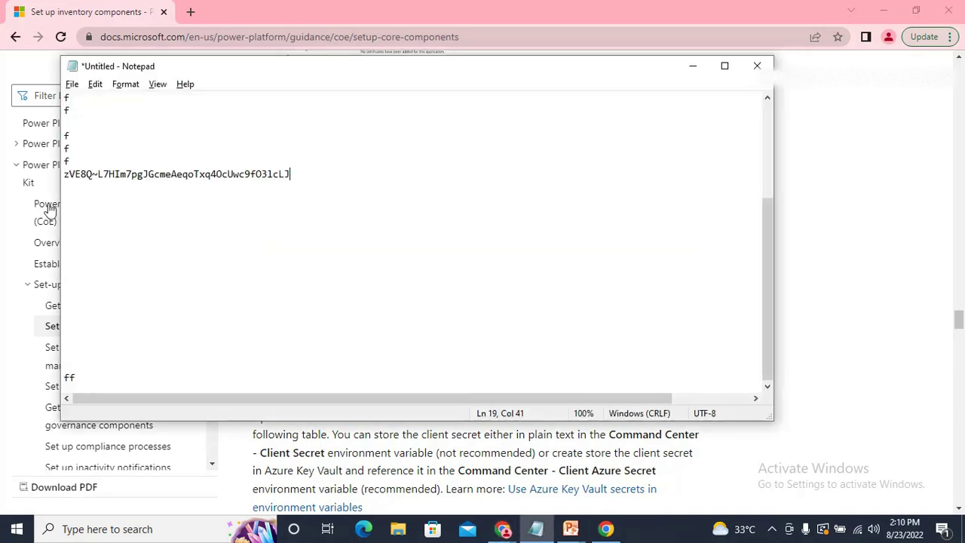
{"action": "type", "text": "Secre"}
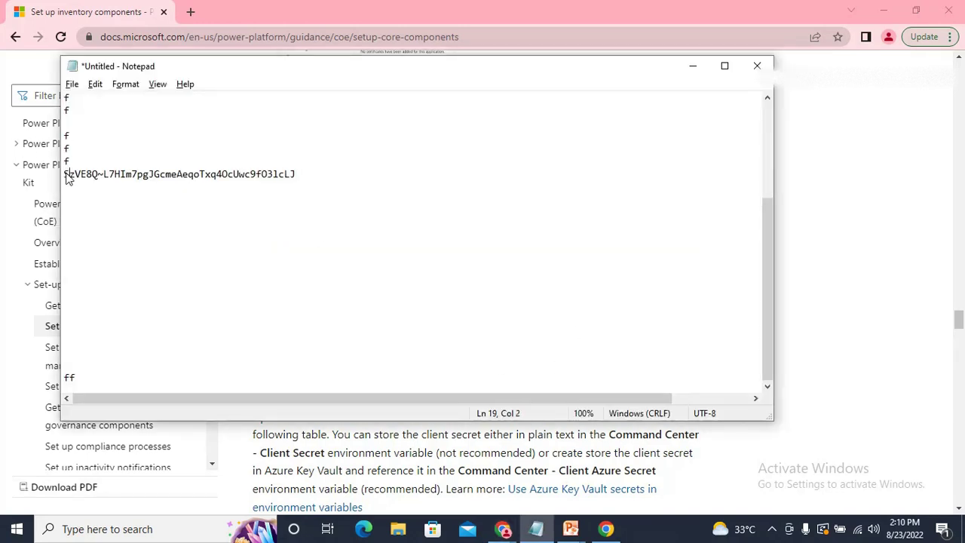
{"action": "type", "text": "t "}
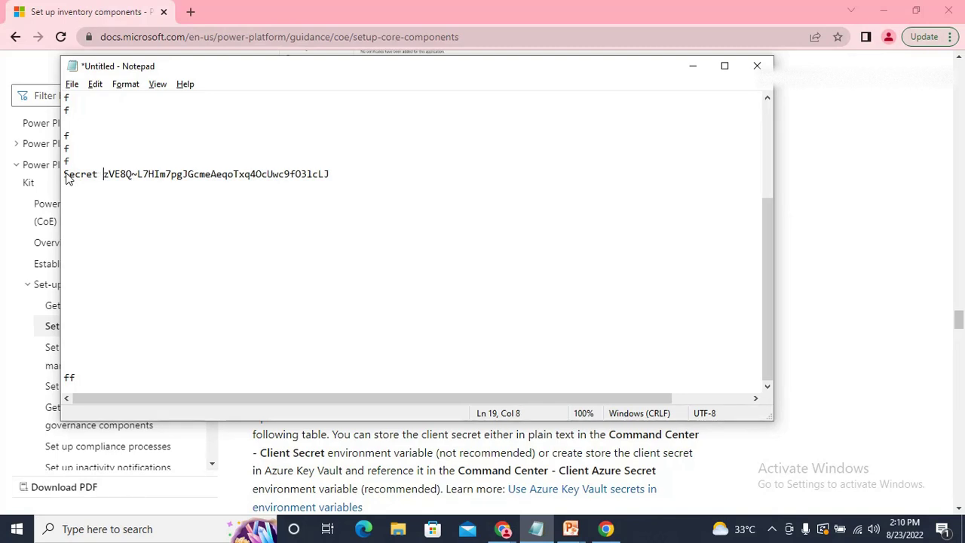
{"action": "type", "text": "_"}
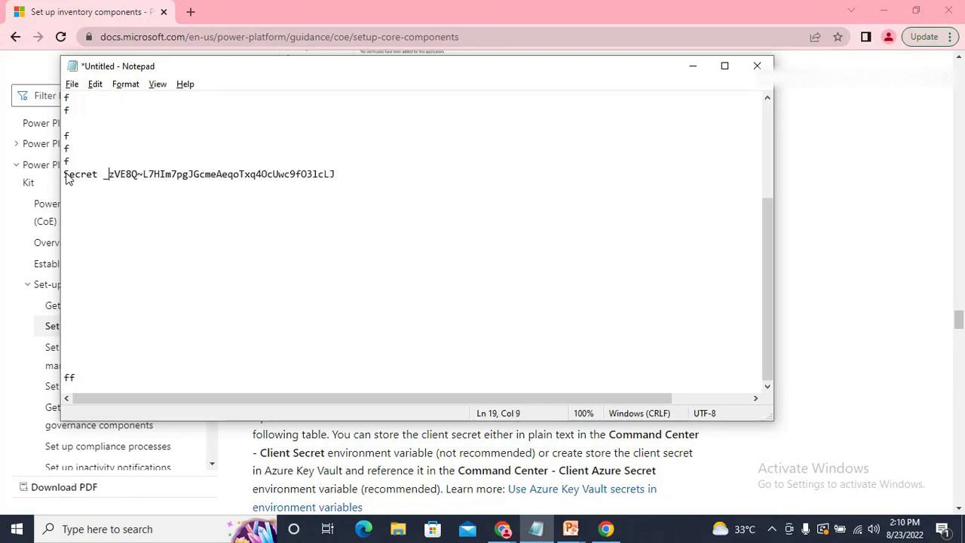
{"action": "key", "text": "BackSpace"}
{"action": "type", "text": ":-"}
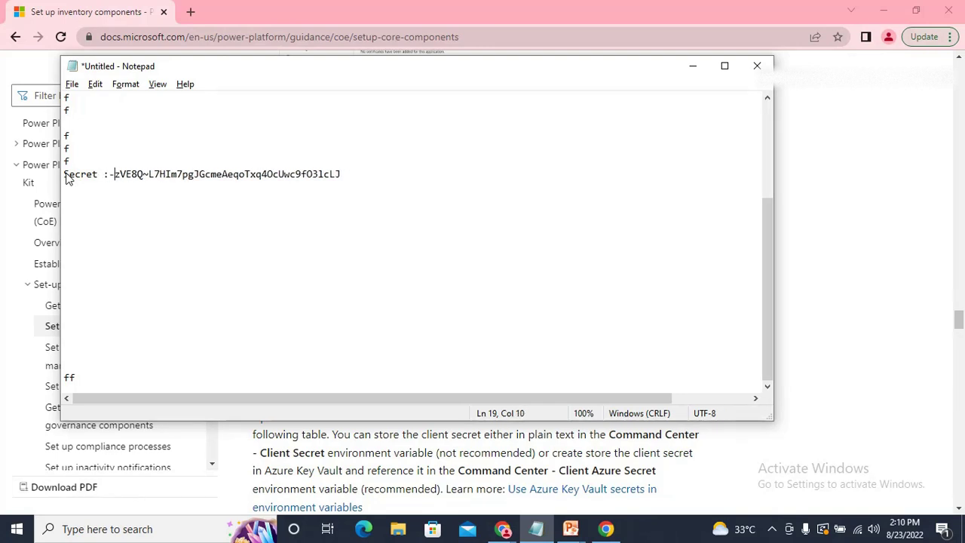
{"action": "key", "text": "Down"}
Open the overview of Coe testing App in Azure and copy its application (client) ID
{"action": "key", "text": "alt+Tab"}
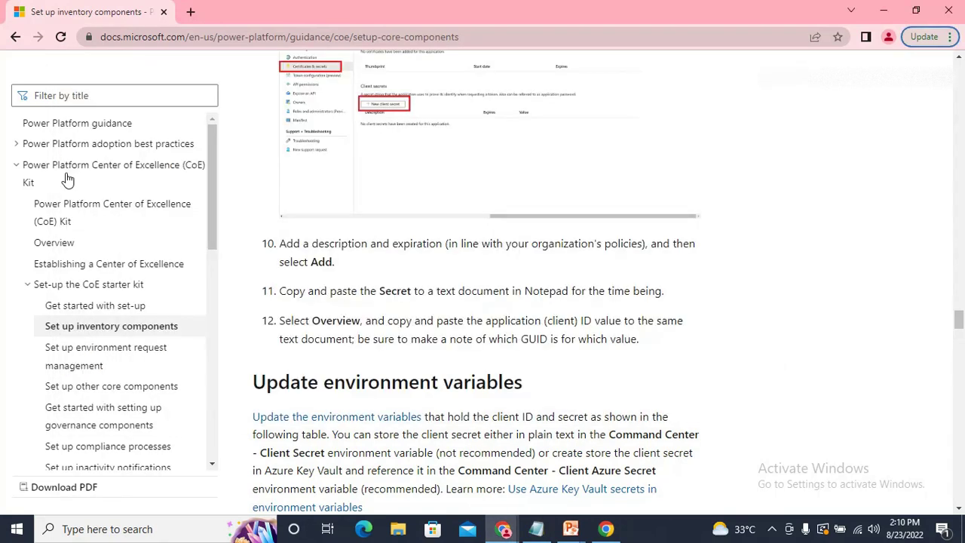
{"action": "key", "text": "alt+Tab"}
{"action": "key", "text": "Tab"}
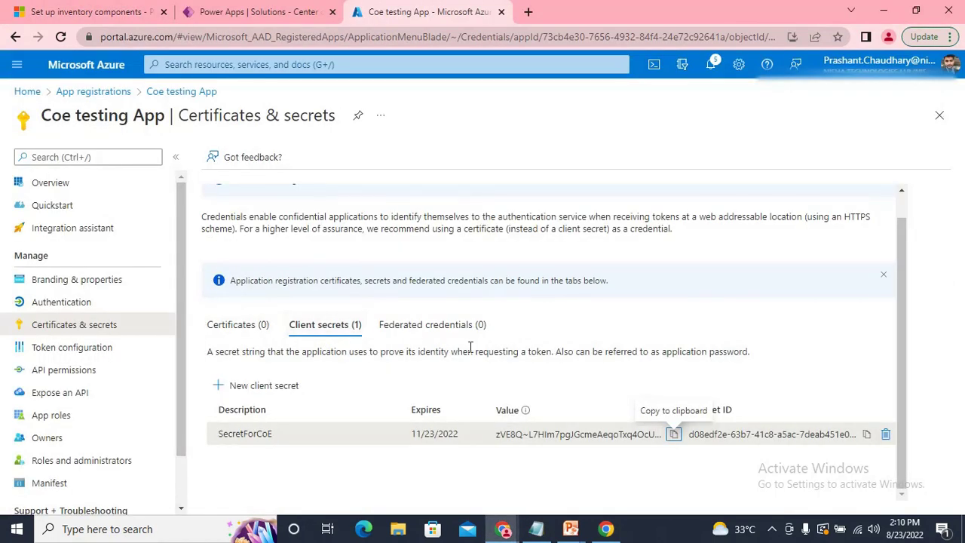
{"action": "left_click", "coordinate": [53, 182]}
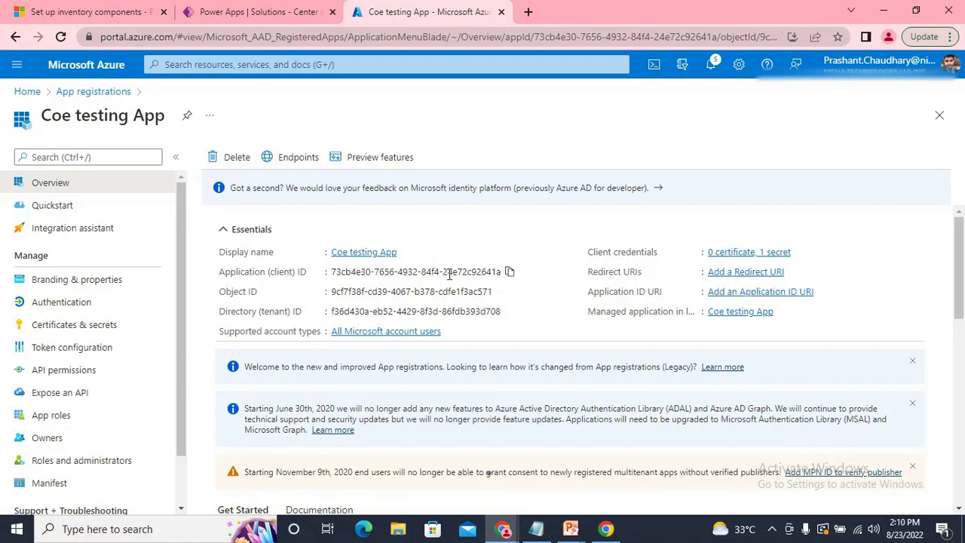
{"action": "left_click", "coordinate": [509, 274]}
Add a line labelled "client ID :-" below the secret in Notepad and paste the copied application ID after it
{"action": "key", "text": "alt+Tab"}
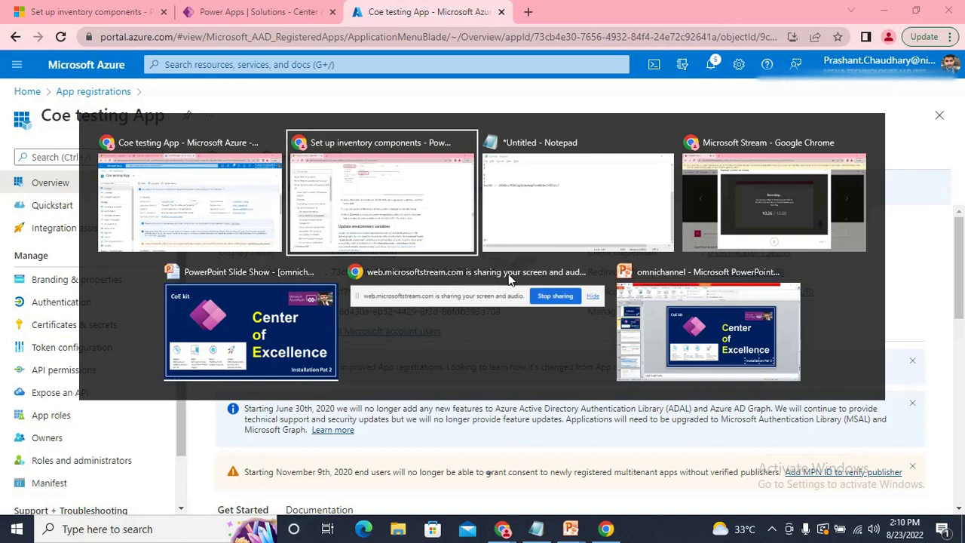
{"action": "key", "text": "alt+Tab"}
{"action": "key", "text": "alt+Tab"}
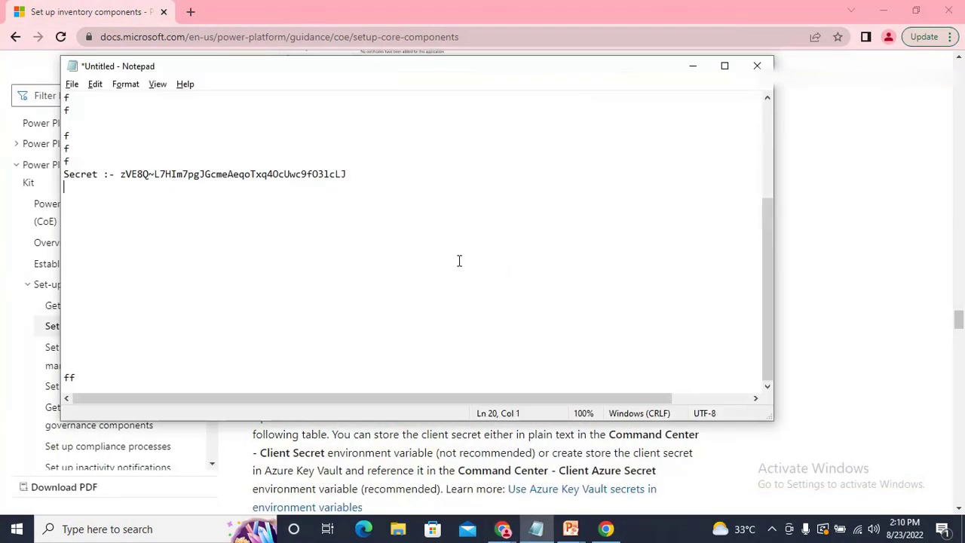
{"action": "type", "text": "c"}
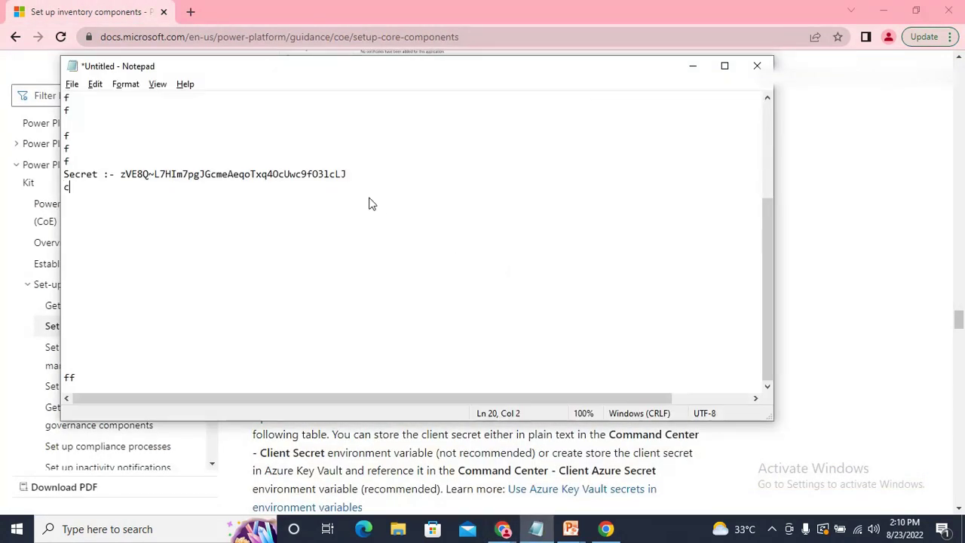
{"action": "type", "text": "lient ID "}
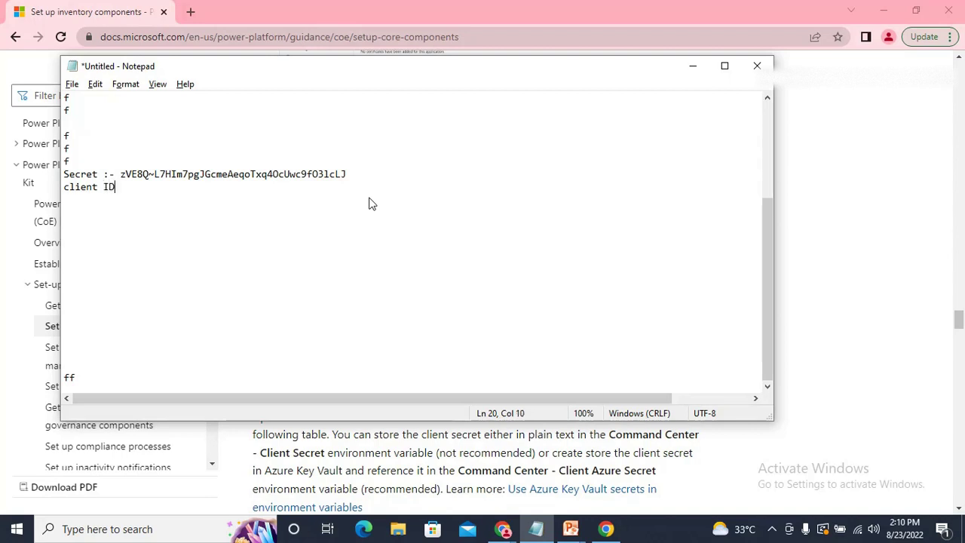
{"action": "type", "text": ":-"}
{"action": "key", "text": "ctrl+v"}
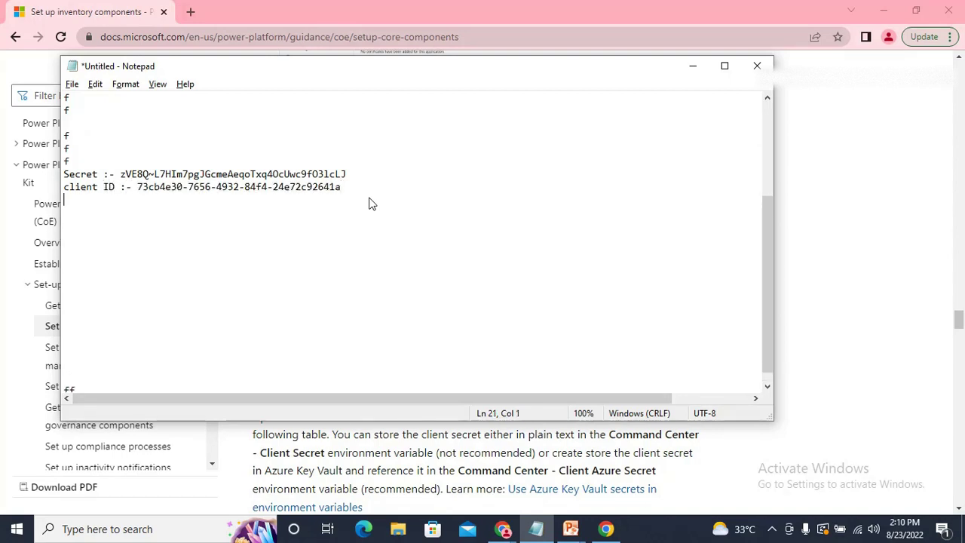
Read the guide's Update environment variables section, including the note and table on the Command Center client ID and secret
{"action": "key", "text": "alt+Tab"}
{"action": "key", "text": "alt+Tab"}
{"action": "key", "text": "alt+Tab"}
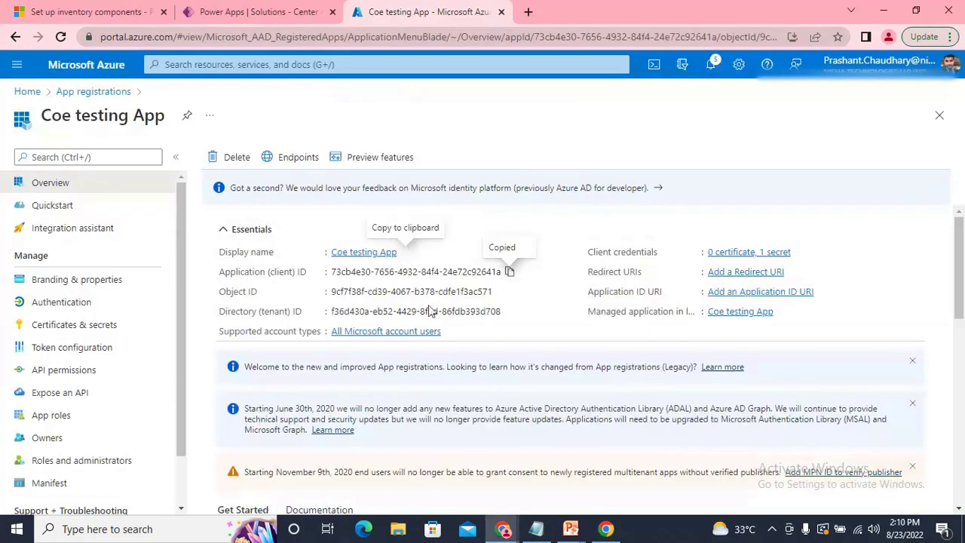
{"action": "key", "text": "alt+Tab"}
{"action": "key", "text": "alt+Tab"}
{"action": "key", "text": "alt+shift+Tab"}
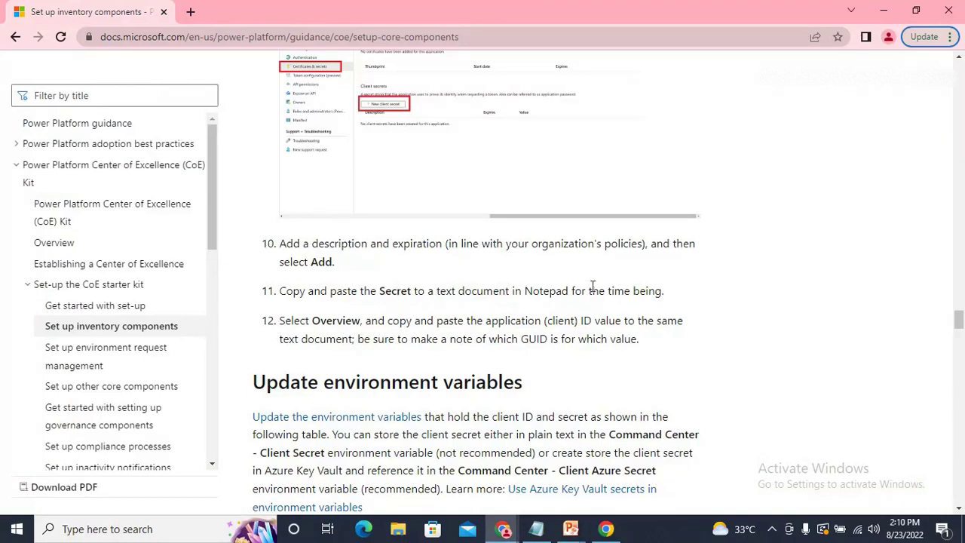
{"action": "scroll", "coordinate": [531, 341], "scroll_direction": "down", "scroll_amount": 3}
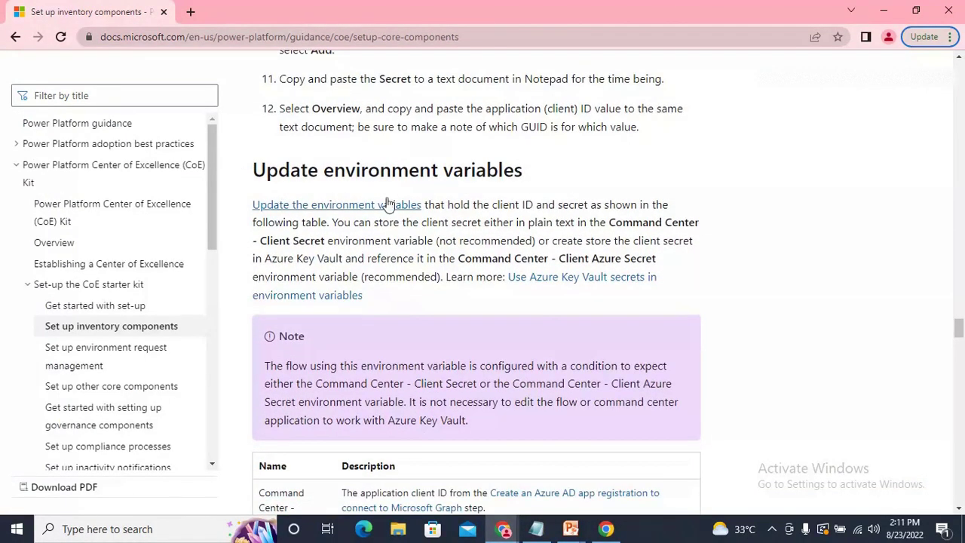
{"action": "scroll", "coordinate": [379, 204], "scroll_direction": "down", "scroll_amount": 3}
{"action": "scroll", "coordinate": [352, 93], "scroll_direction": "up", "scroll_amount": 2}
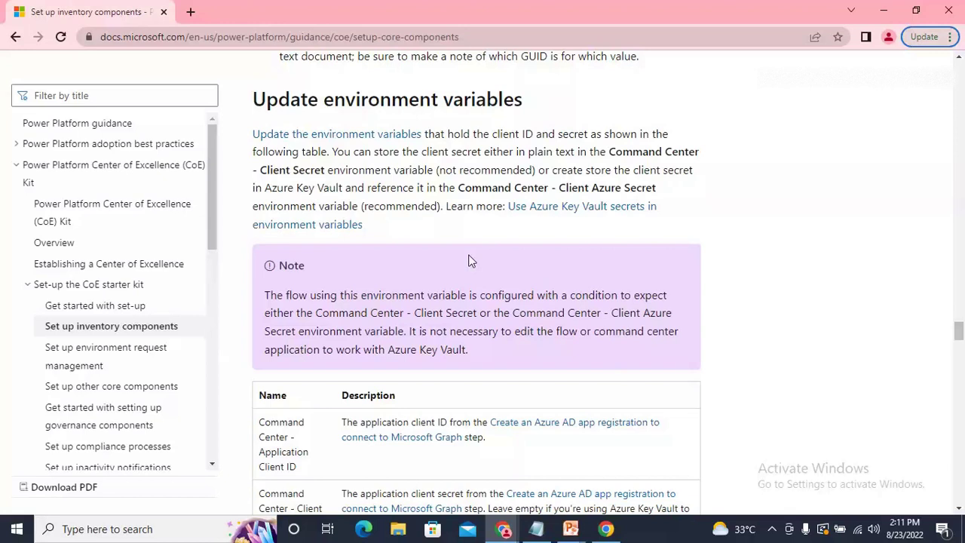
Open the environment variables of the Center of Excellence - Core Components solution in Power Apps, and return to the setup guide
{"action": "key", "text": "alt+Tab"}
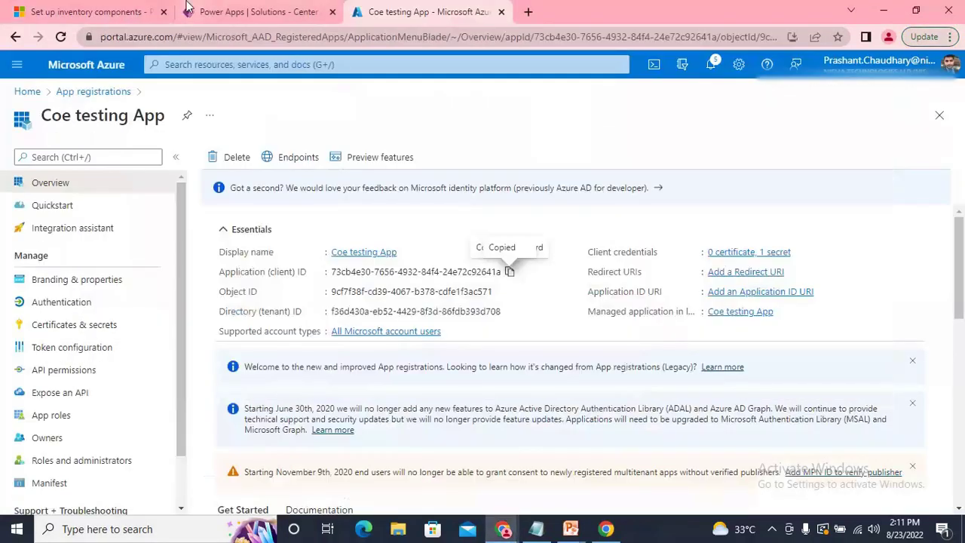
{"action": "left_click", "coordinate": [275, 9]}
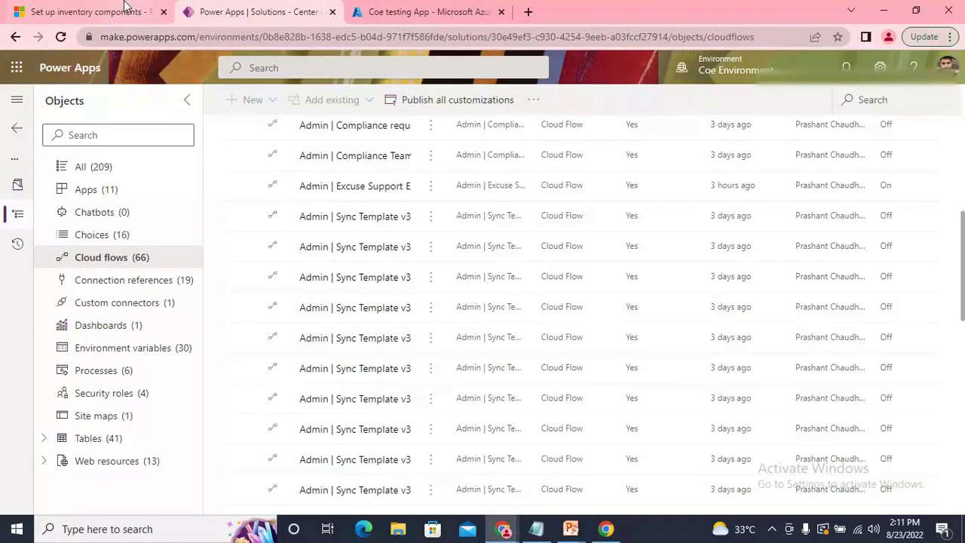
{"action": "scroll", "coordinate": [249, 253], "scroll_direction": "up", "scroll_amount": 5}
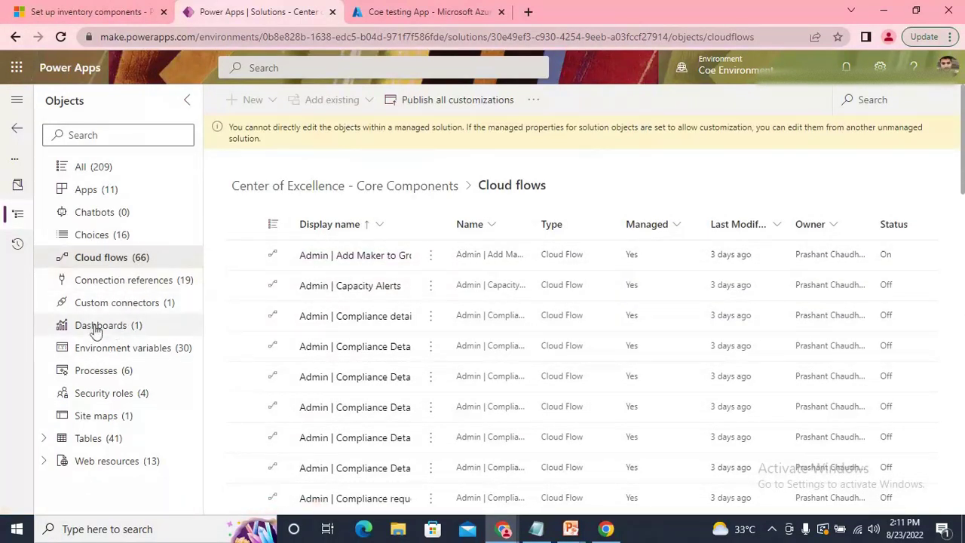
{"action": "left_click", "coordinate": [76, 355]}
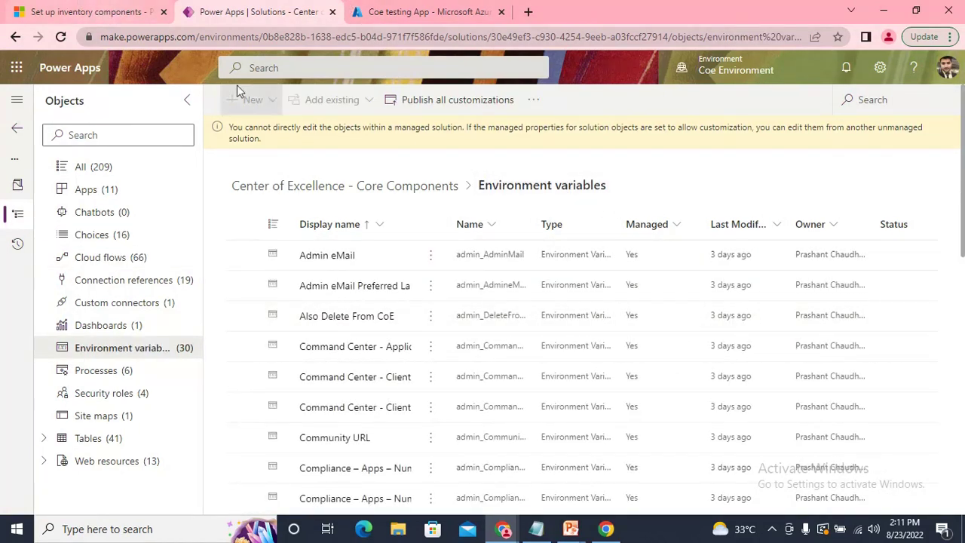
{"action": "left_click", "coordinate": [87, 11]}
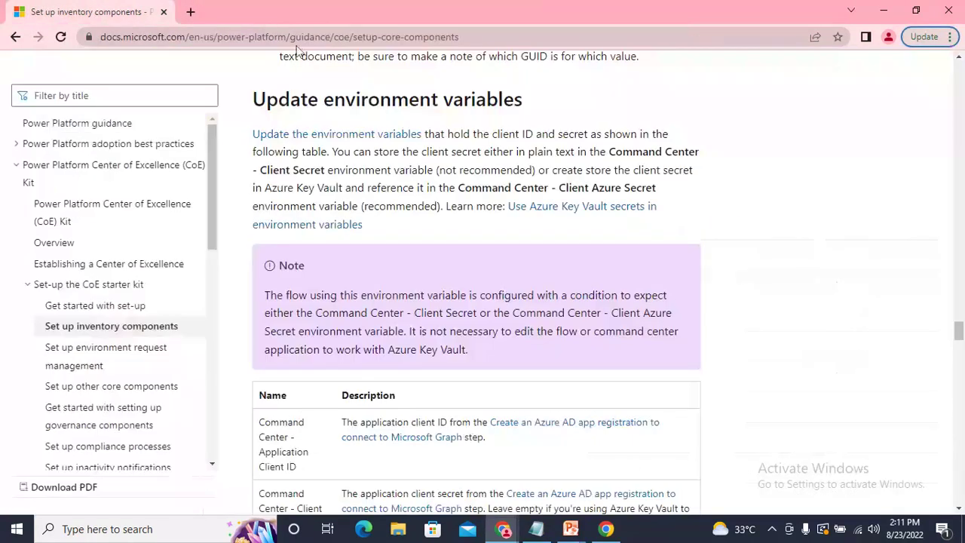
Compare the guide's table of Command Center variables with the solution's environment variables, widening the Name column to read the full names
{"action": "scroll", "coordinate": [446, 315], "scroll_direction": "down", "scroll_amount": 1}
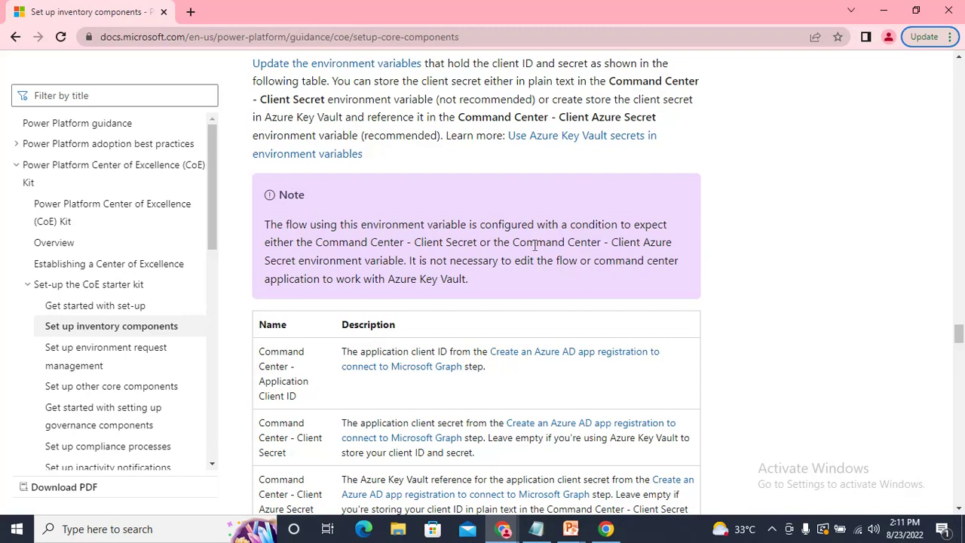
{"action": "scroll", "coordinate": [416, 266], "scroll_direction": "down", "scroll_amount": 1}
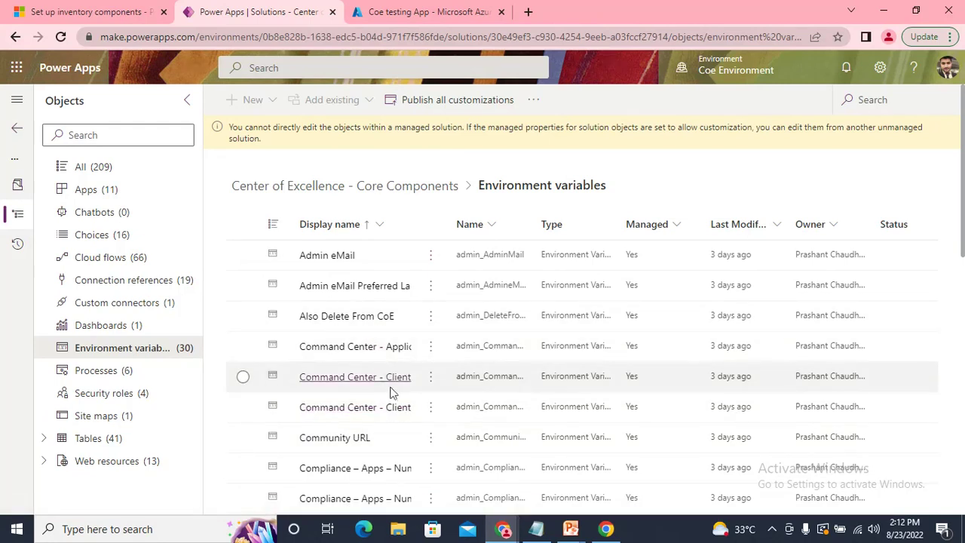
{"action": "scroll", "coordinate": [392, 385], "scroll_direction": "down", "scroll_amount": 3}
{"action": "scroll", "coordinate": [393, 381], "scroll_direction": "down", "scroll_amount": 6}
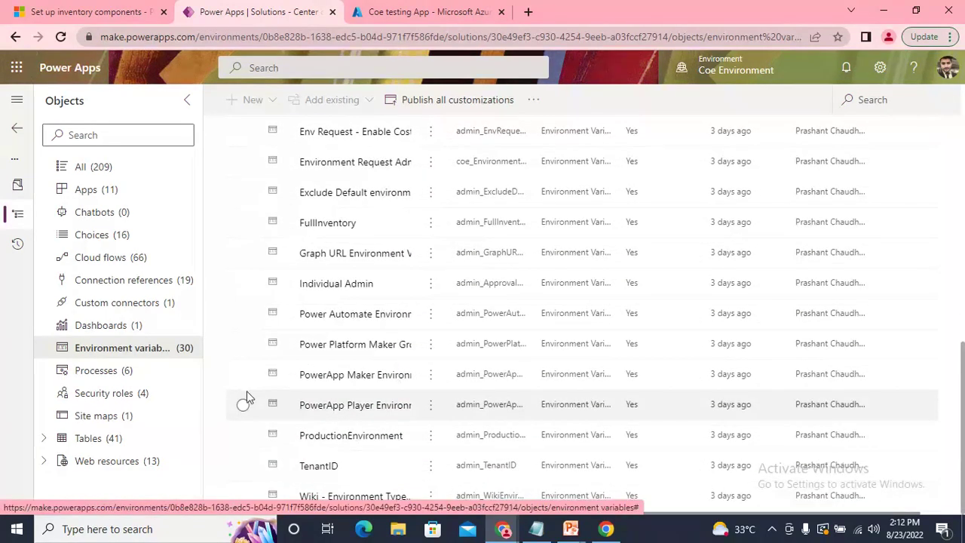
{"action": "scroll", "coordinate": [362, 301], "scroll_direction": "up", "scroll_amount": 4}
{"action": "scroll", "coordinate": [360, 296], "scroll_direction": "up", "scroll_amount": 6}
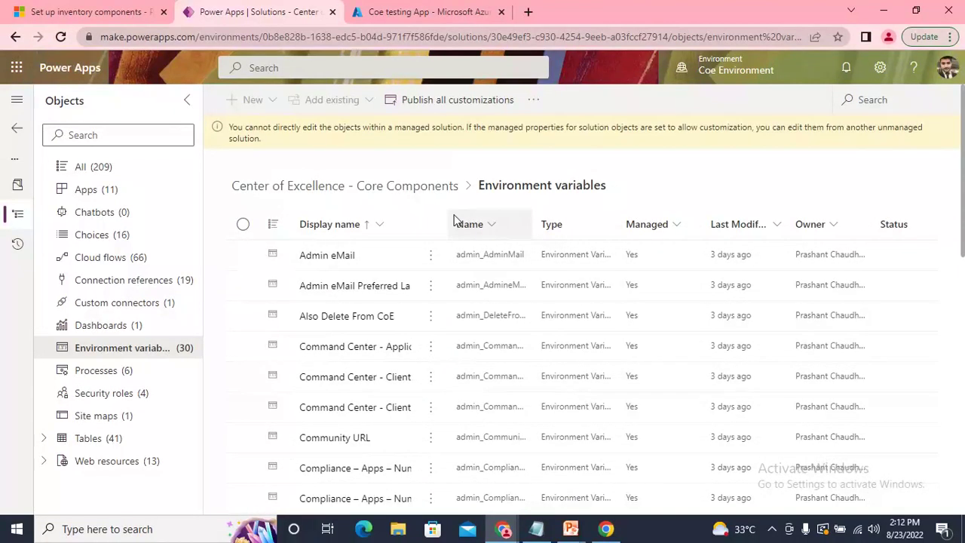
{"action": "left_click_drag", "start_coordinate": [528, 224], "coordinate": [675, 244]}
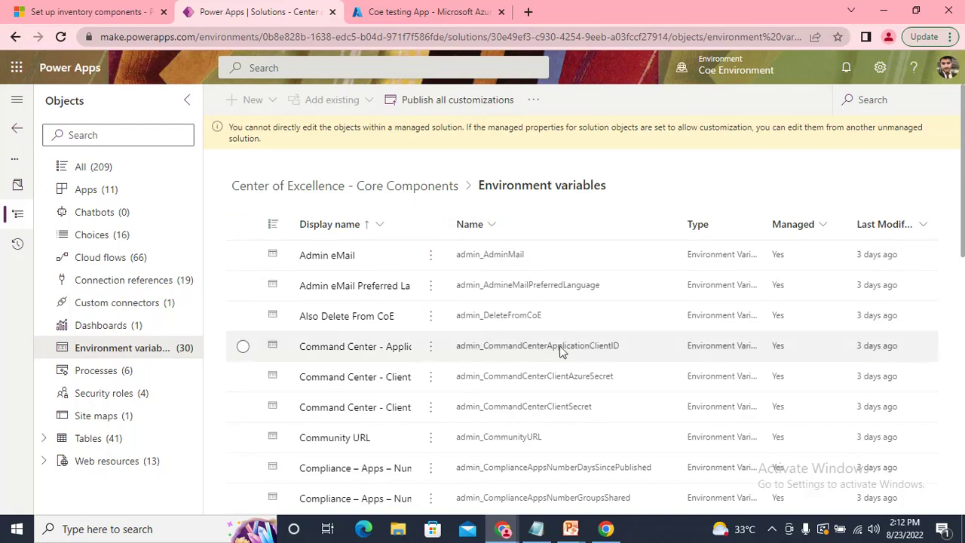
{"action": "key", "text": "alt+Tab"}
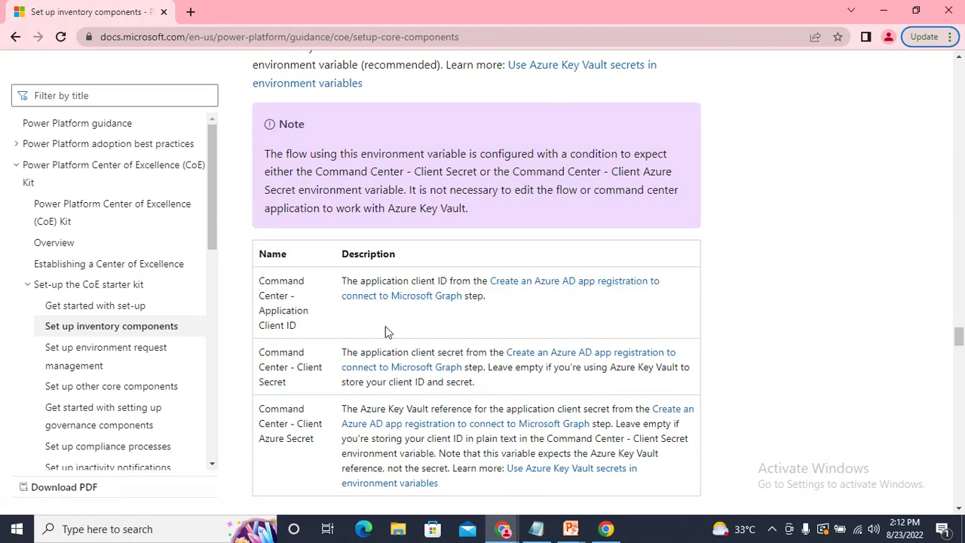
{"action": "key", "text": "alt+Tab"}
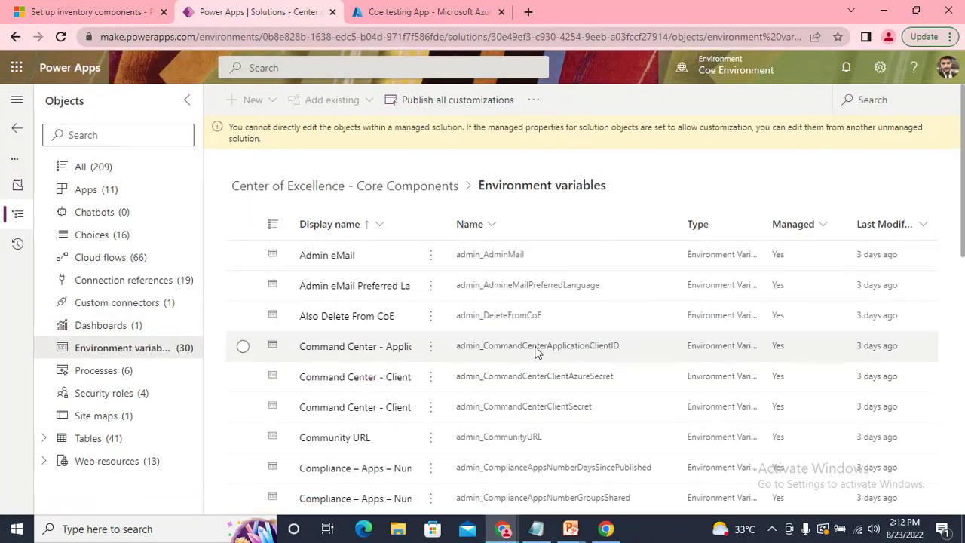
{"action": "left_click", "coordinate": [430, 348]}
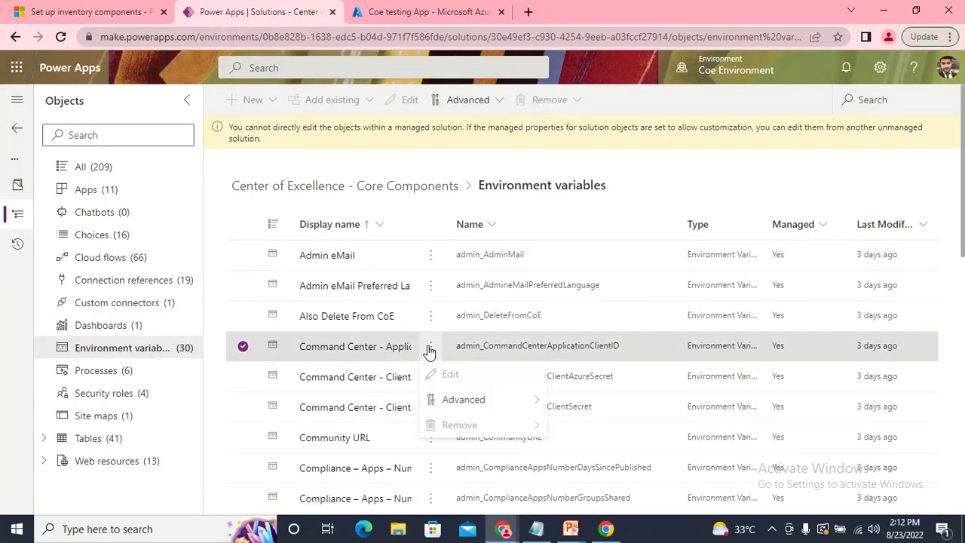
{"action": "mouse_move", "coordinate": [474, 400]}
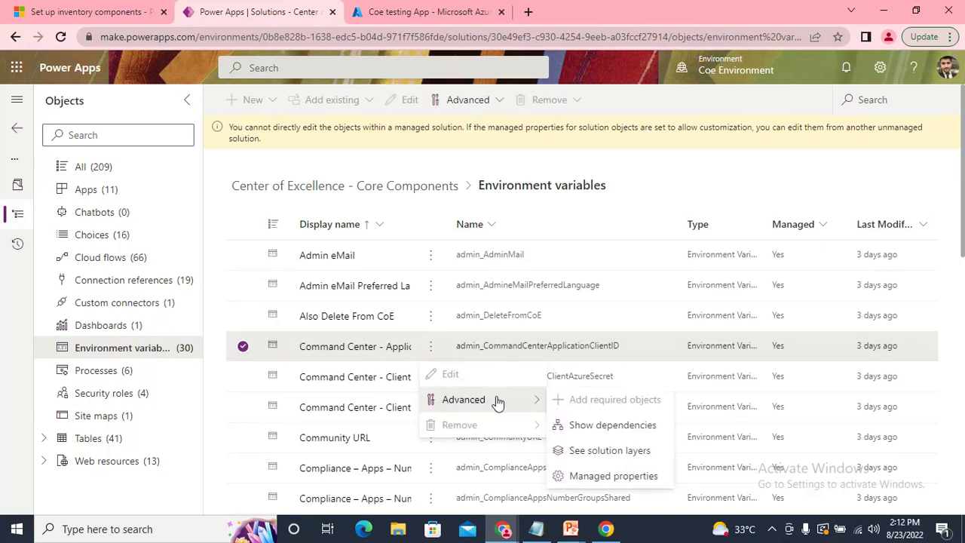
{"action": "left_click", "coordinate": [362, 351]}
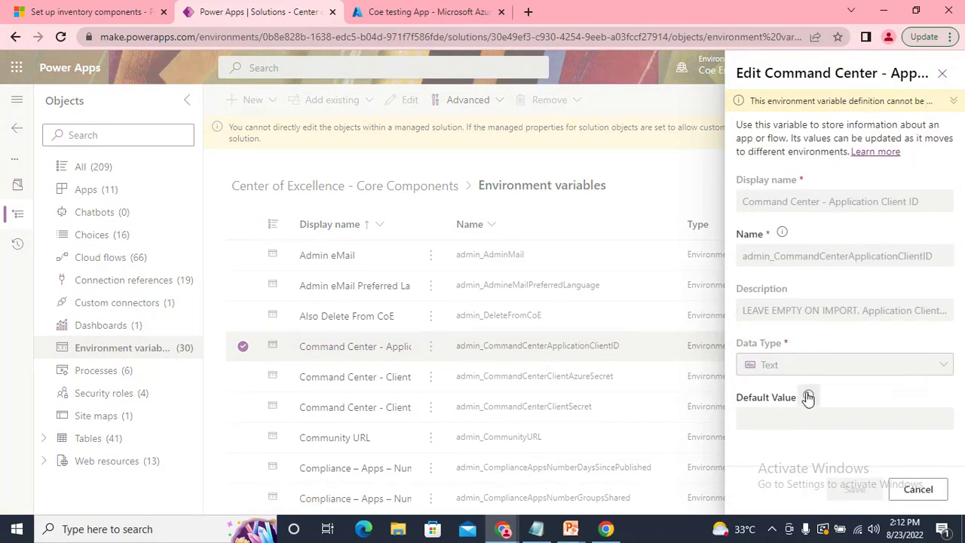
{"action": "left_click", "coordinate": [943, 73]}
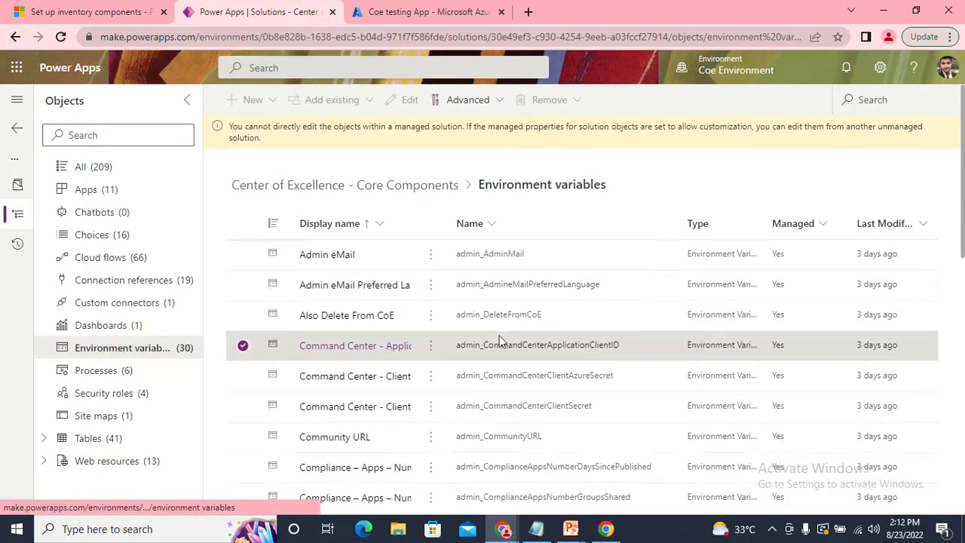
{"action": "scroll", "coordinate": [500, 338], "scroll_direction": "down", "scroll_amount": 5}
{"action": "scroll", "coordinate": [444, 394], "scroll_direction": "up", "scroll_amount": 5}
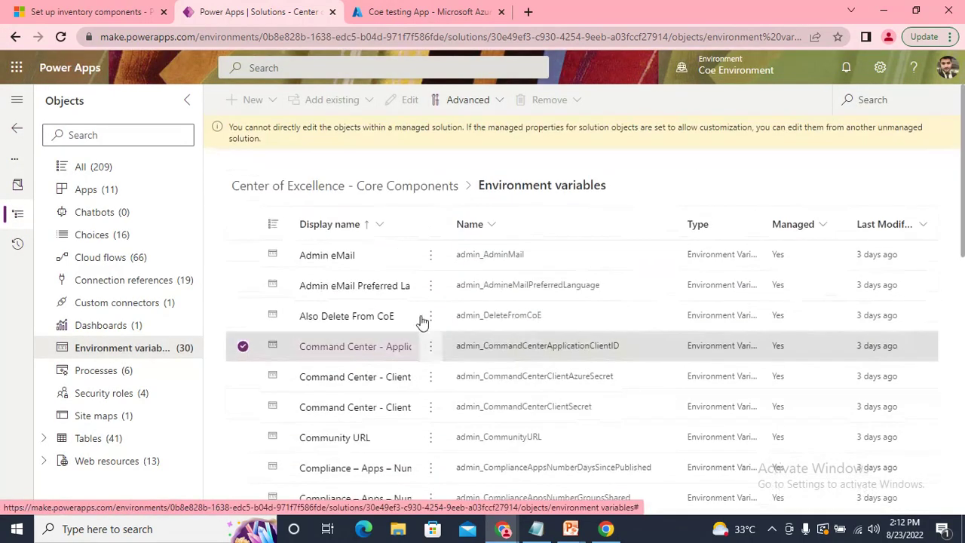
Reload the environment variables page, return to the Solutions list and open the environment variables that need to be updated
{"action": "left_click", "coordinate": [62, 37]}
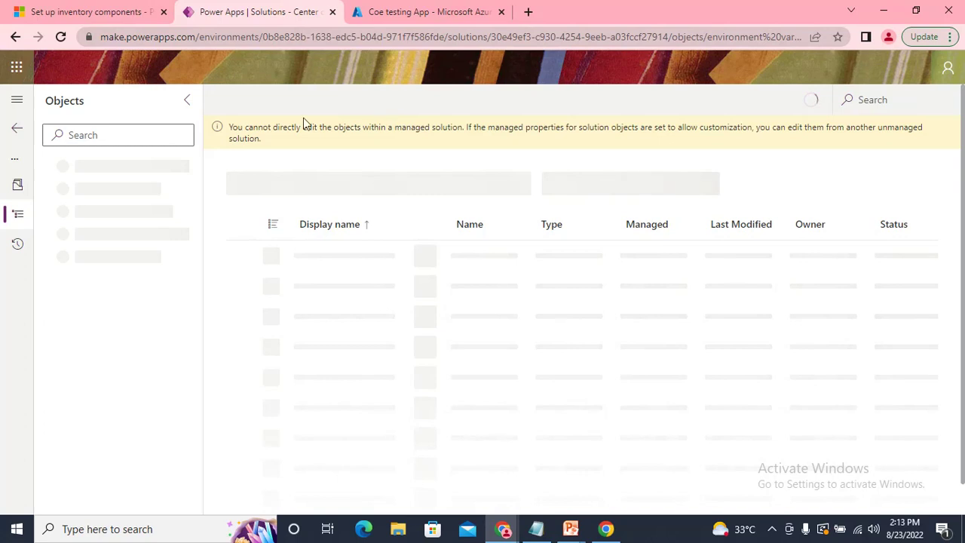
{"action": "left_click", "coordinate": [189, 102]}
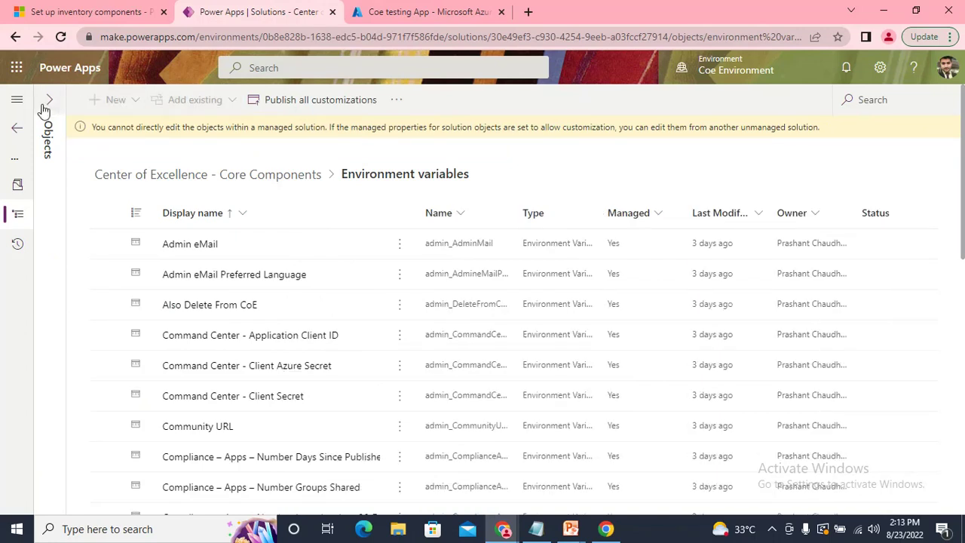
{"action": "left_click", "coordinate": [17, 128]}
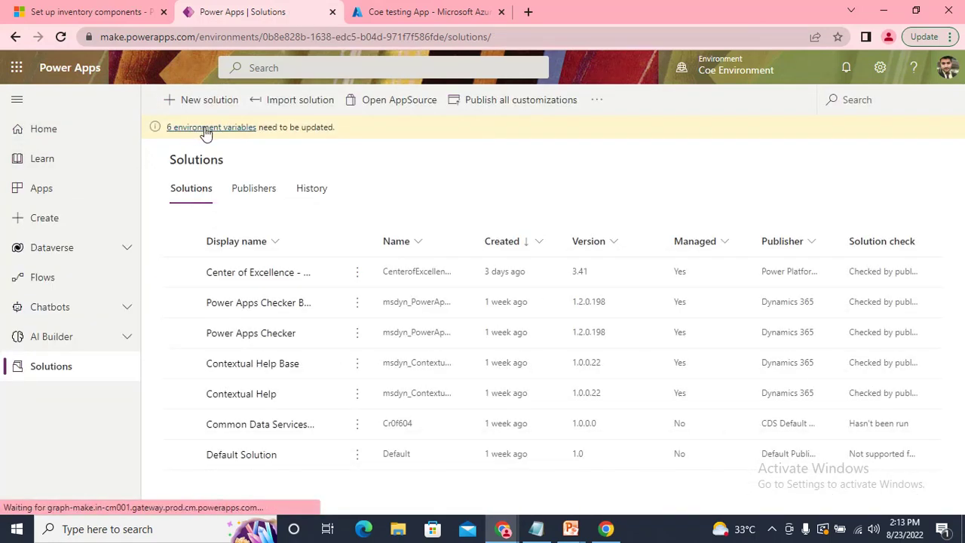
{"action": "left_click", "coordinate": [206, 130]}
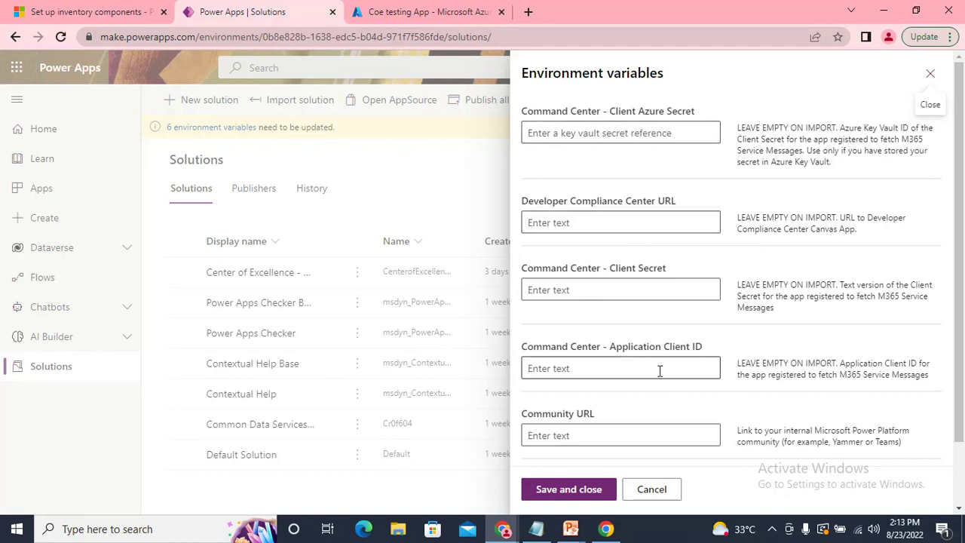
Copy the client ID from Notepad and paste it as the Command Center - Application Client ID value in Power Apps
{"action": "left_click", "coordinate": [607, 369]}
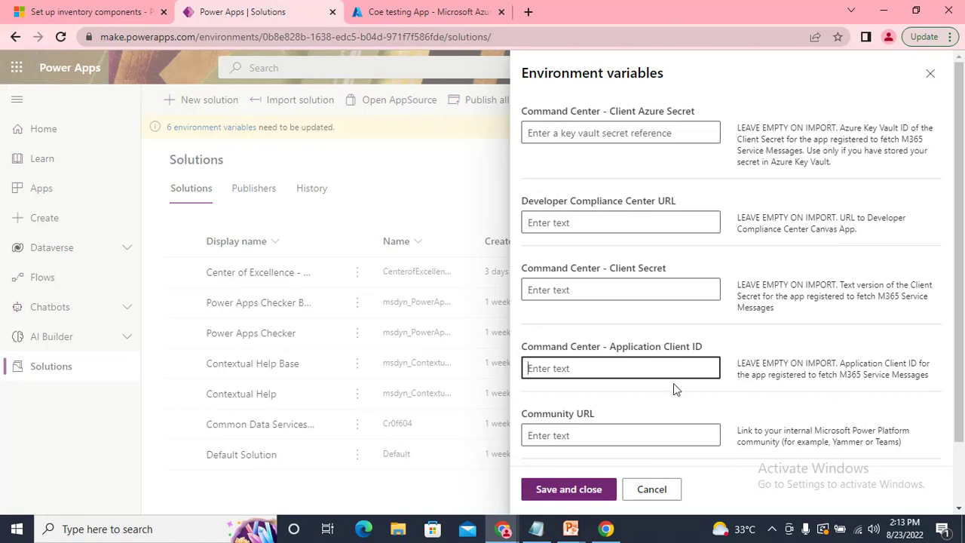
{"action": "key", "text": "alt+Tab"}
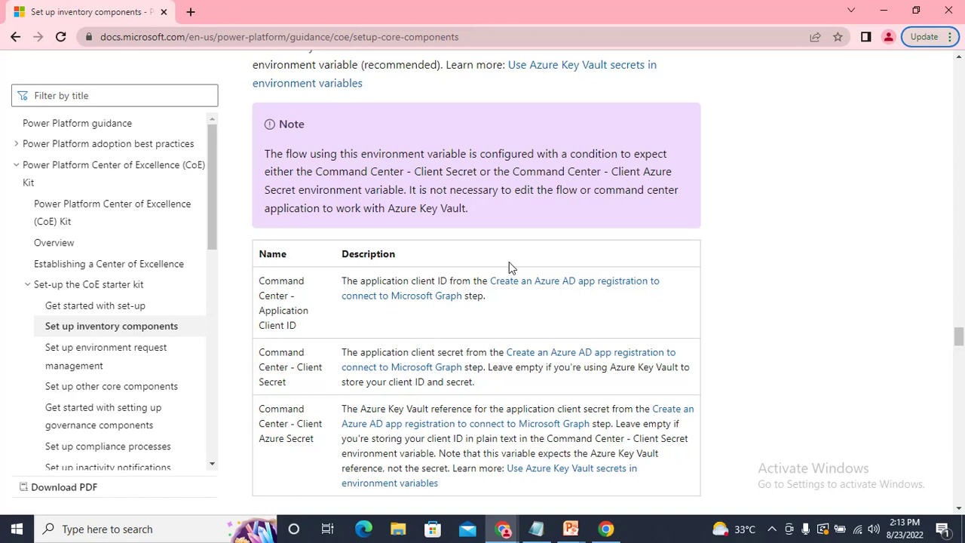
{"action": "key", "text": "alt+Tab"}
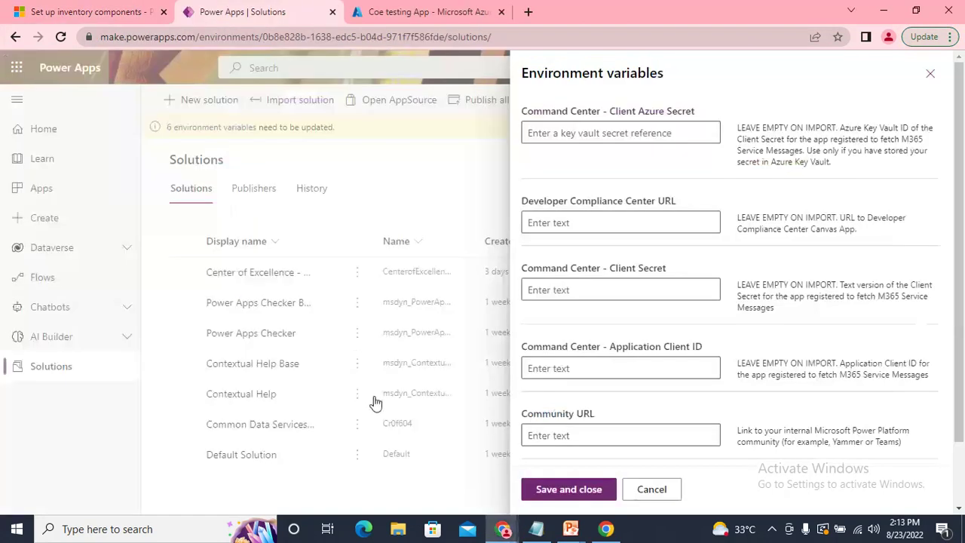
{"action": "key", "text": "alt+Tab"}
{"action": "key", "text": "alt+Tab"}
{"action": "key", "text": "alt+Tab"}
{"action": "left_click_drag", "start_coordinate": [345, 187], "coordinate": [138, 188]}
{"action": "key", "text": "ctrl+c"}
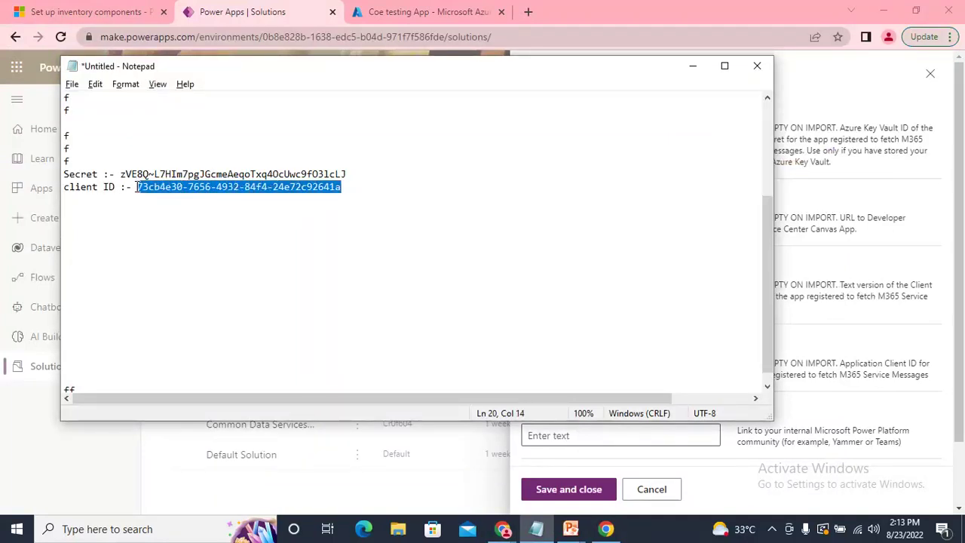
{"action": "key", "text": "alt+Tab"}
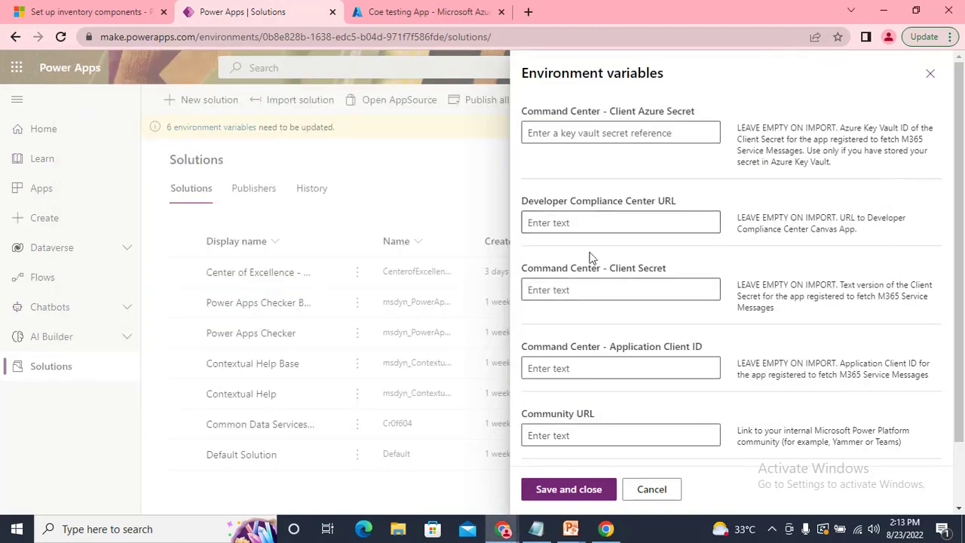
{"action": "left_click", "coordinate": [586, 368]}
{"action": "key", "text": "ctrl+v"}
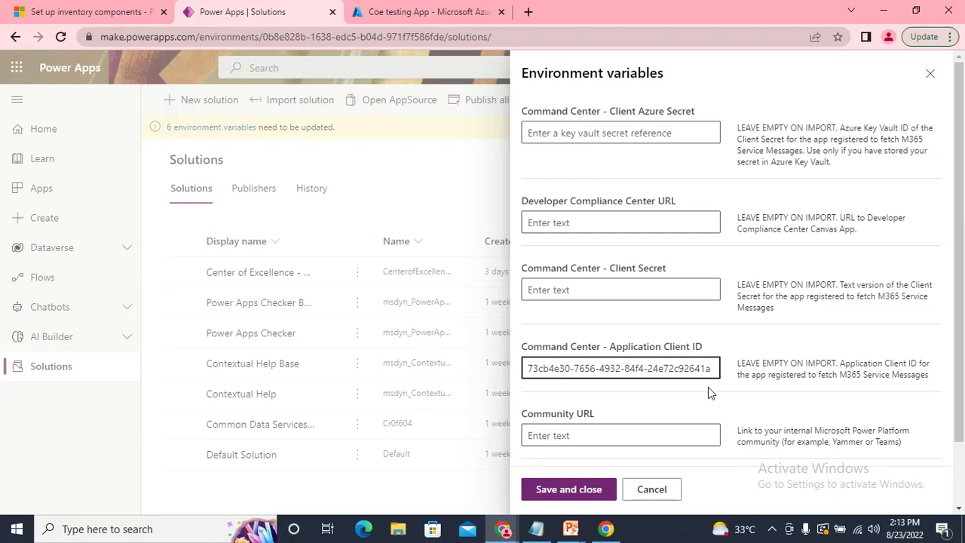
Copy the client secret from Notepad and paste it as the Command Center - Client Secret value in Power Apps
{"action": "key", "text": "alt+Tab"}
{"action": "key", "text": "alt"}
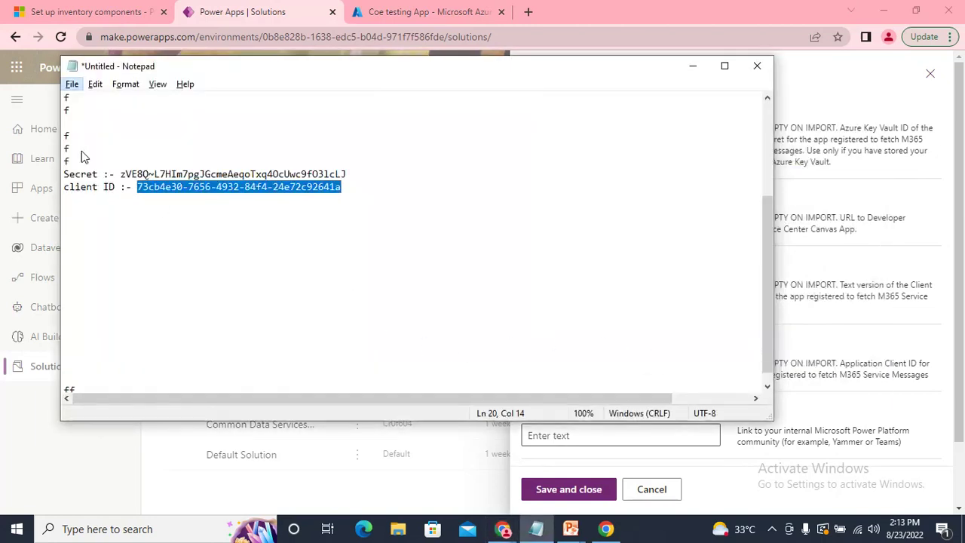
{"action": "left_click", "coordinate": [121, 174]}
{"action": "left_click_drag", "start_coordinate": [121, 175], "coordinate": [356, 177]}
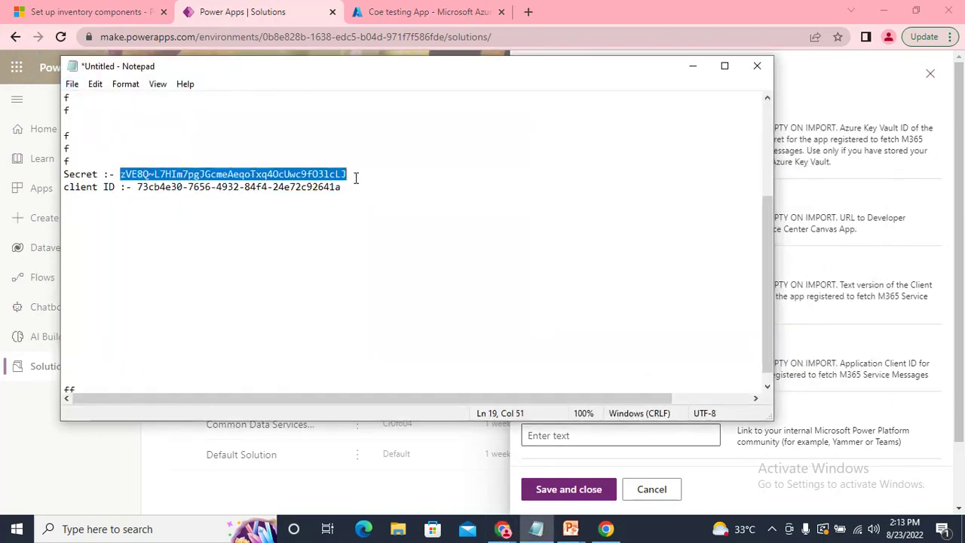
{"action": "key", "text": "alt+Tab"}
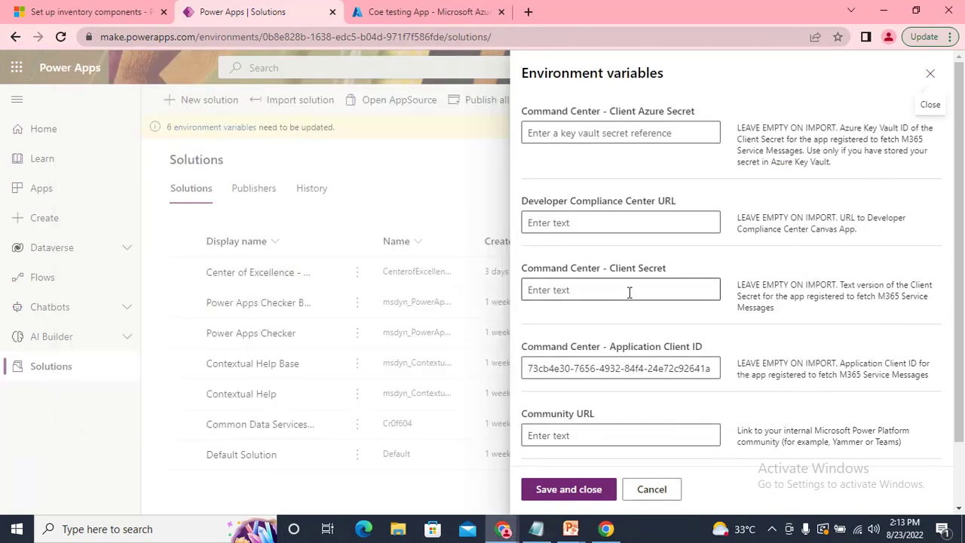
{"action": "left_click", "coordinate": [626, 292]}
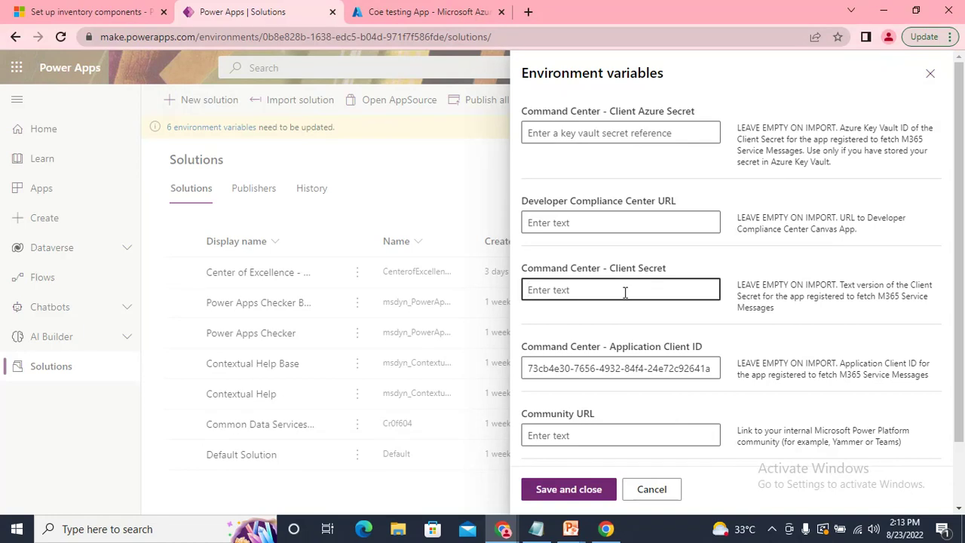
{"action": "key", "text": "ctrl+v"}
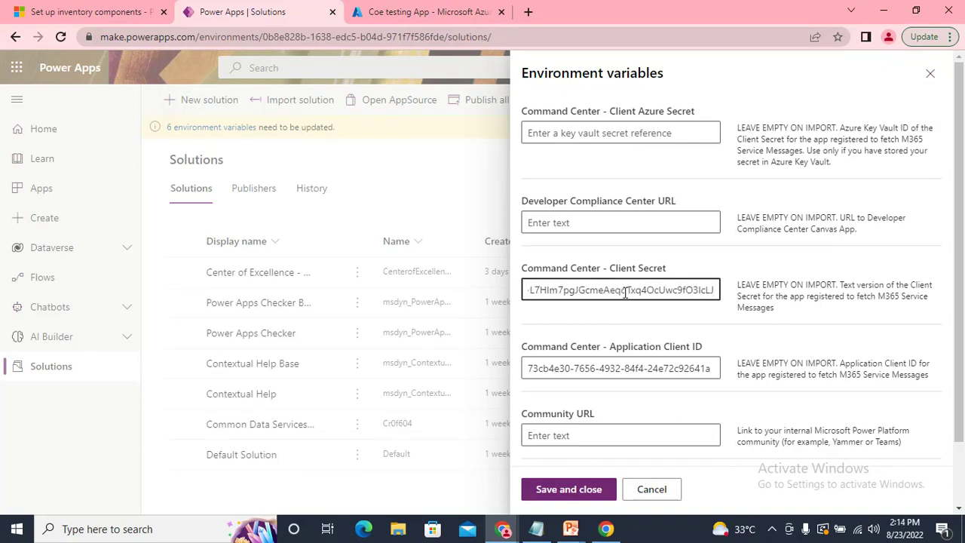
Check the guide's variable table again, and save and close the environment variable values in Power Apps
{"action": "key", "text": "alt+Tab"}
{"action": "key", "text": "alt+Tab"}
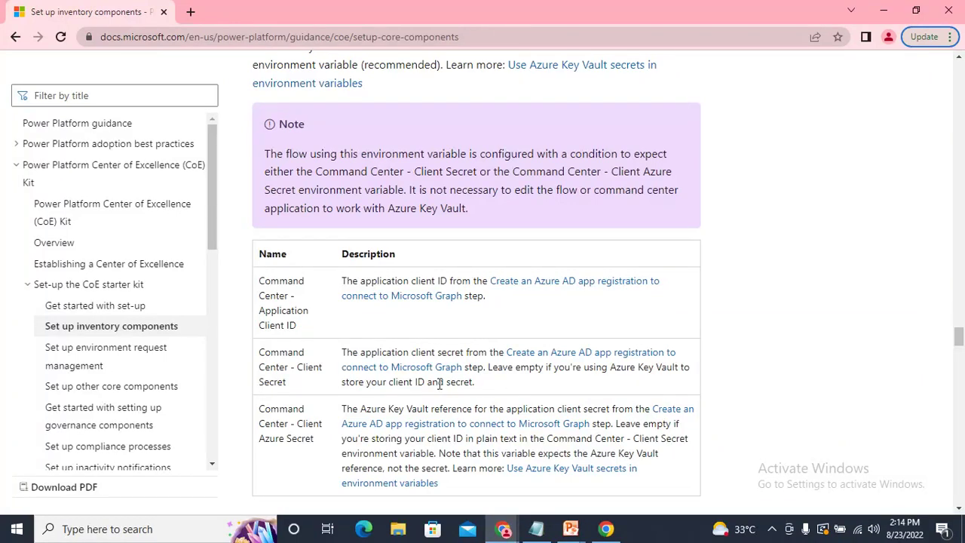
{"action": "scroll", "coordinate": [468, 383], "scroll_direction": "down", "scroll_amount": 2}
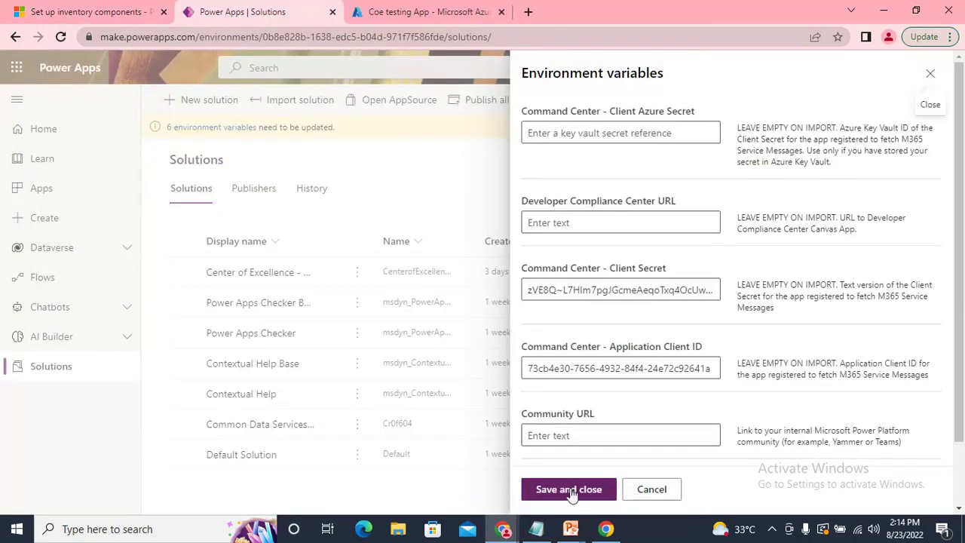
{"action": "left_click", "coordinate": [571, 491]}
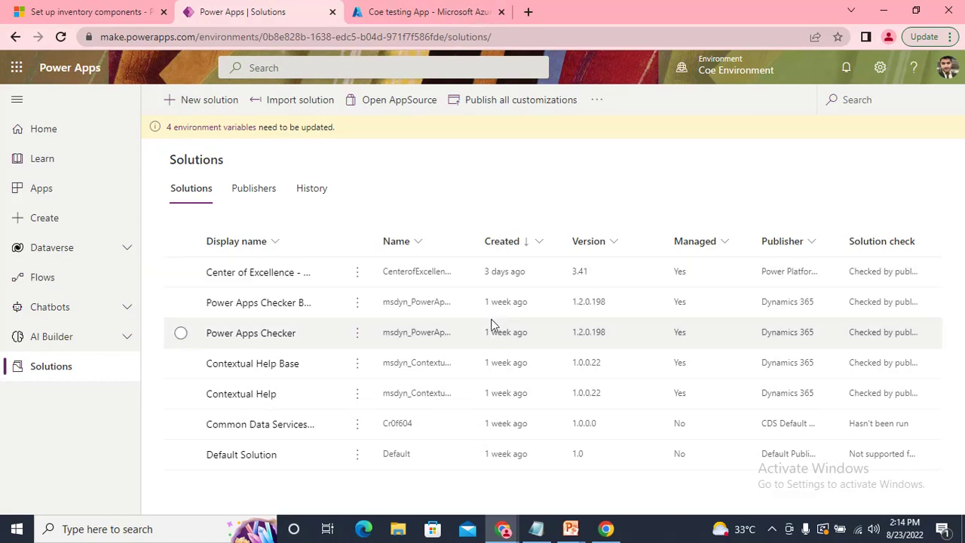
Review the guide's sections on the M365 Service Messages flow, Audit Logs, Power BI dashboard and sharing apps, and switch to the PowerPoint slide show
{"action": "key", "text": "alt+Tab"}
{"action": "key", "text": "alt+Tab"}
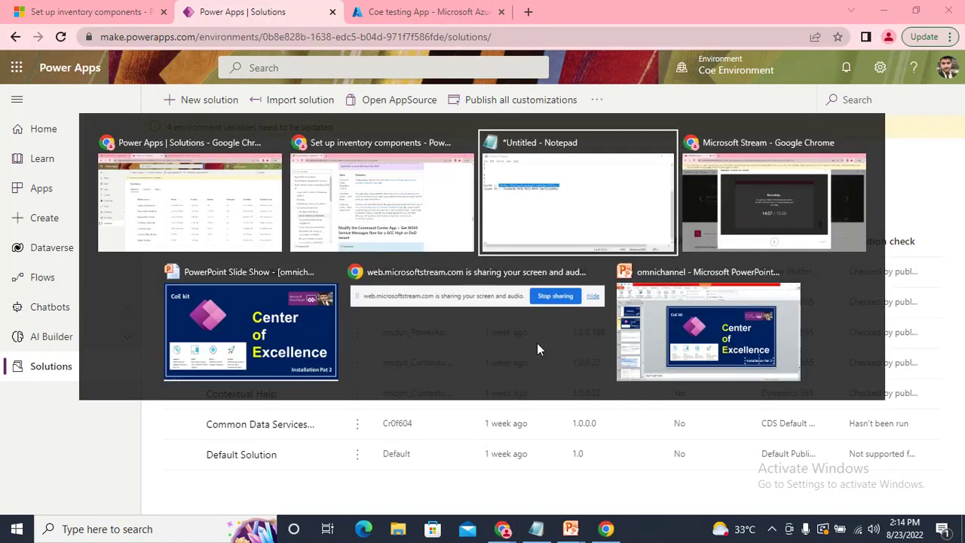
{"action": "key", "text": "alt+Tab"}
{"action": "key", "text": "alt+Tab"}
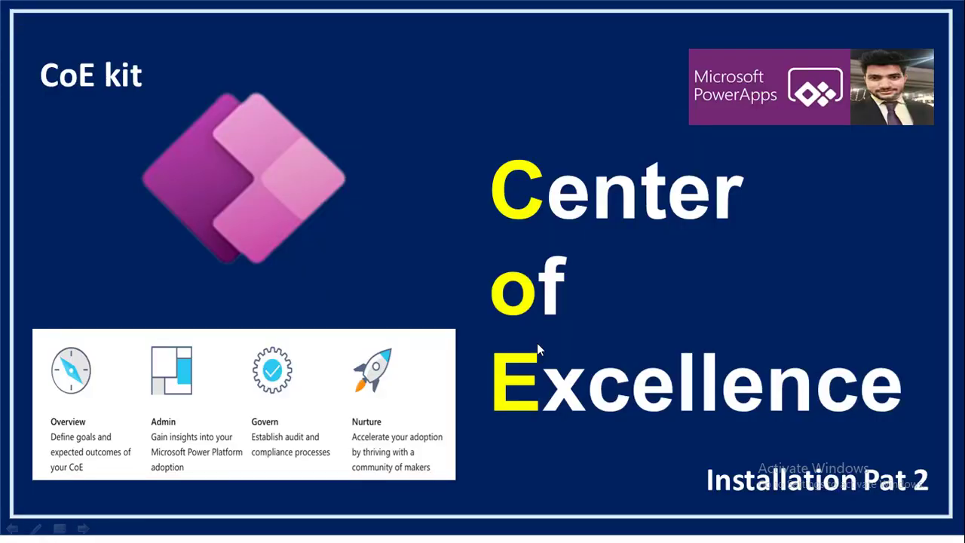
{"action": "key", "text": "alt+Tab"}
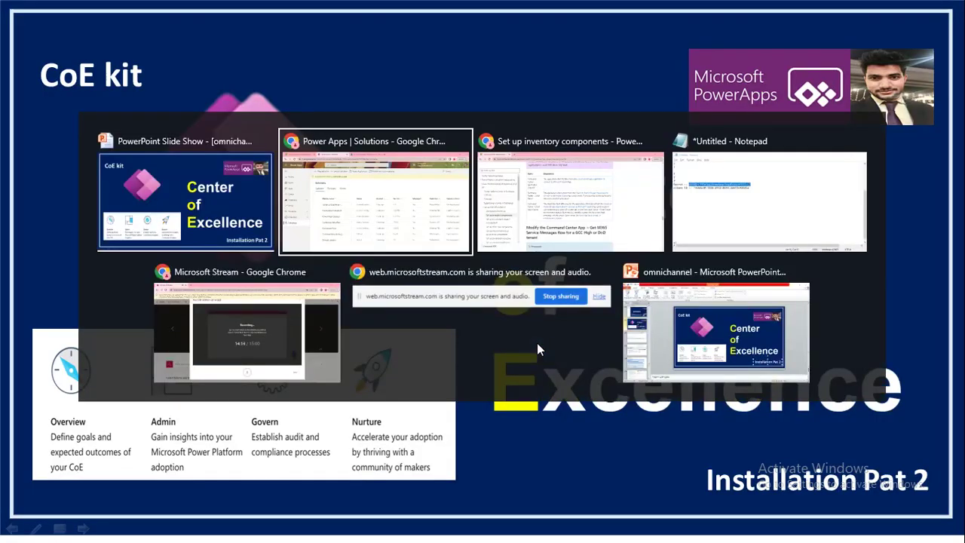
{"action": "scroll", "coordinate": [496, 317], "scroll_direction": "down", "scroll_amount": 6}
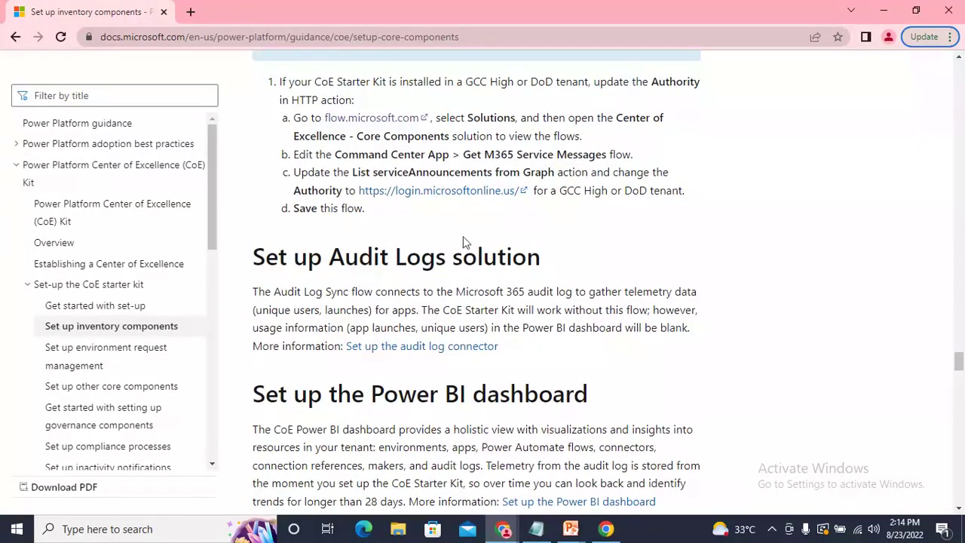
{"action": "scroll", "coordinate": [384, 239], "scroll_direction": "up", "scroll_amount": 4}
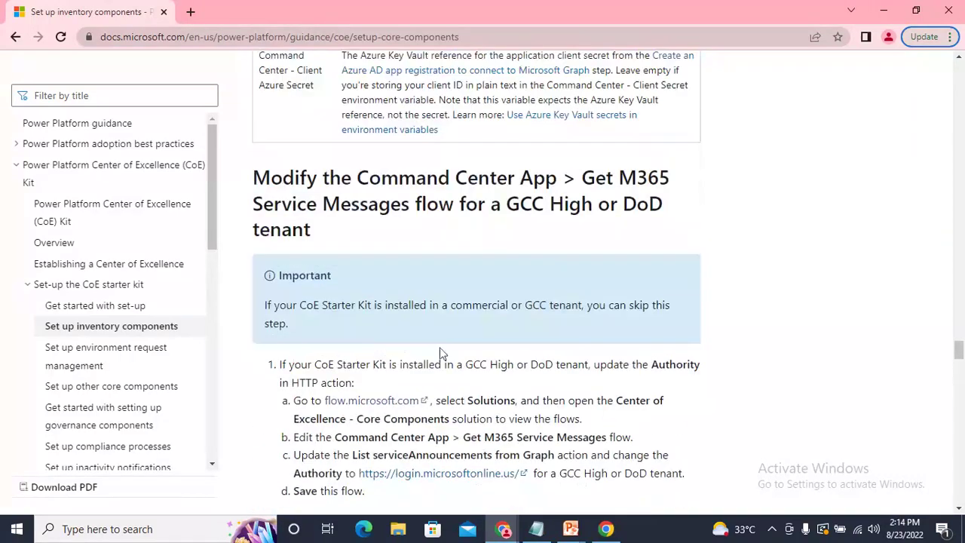
{"action": "scroll", "coordinate": [381, 257], "scroll_direction": "up", "scroll_amount": 8}
{"action": "scroll", "coordinate": [394, 352], "scroll_direction": "down", "scroll_amount": 8}
{"action": "scroll", "coordinate": [440, 354], "scroll_direction": "down", "scroll_amount": 5}
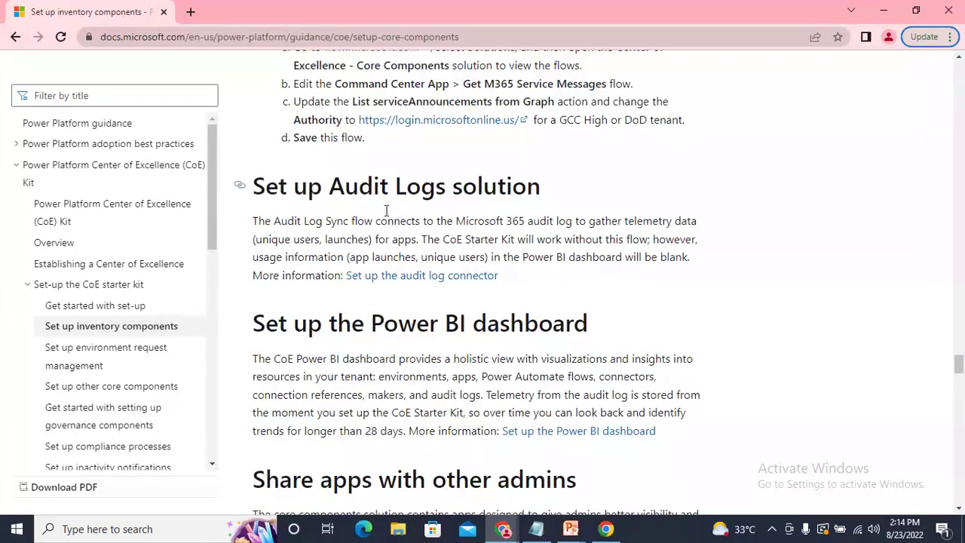
{"action": "scroll", "coordinate": [456, 304], "scroll_direction": "down", "scroll_amount": 3}
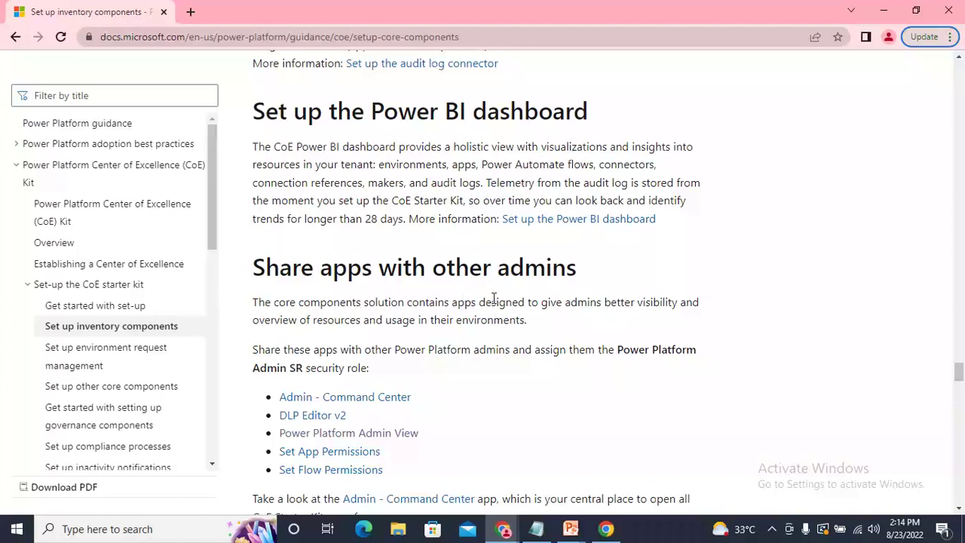
{"action": "key", "text": "alt+Tab"}
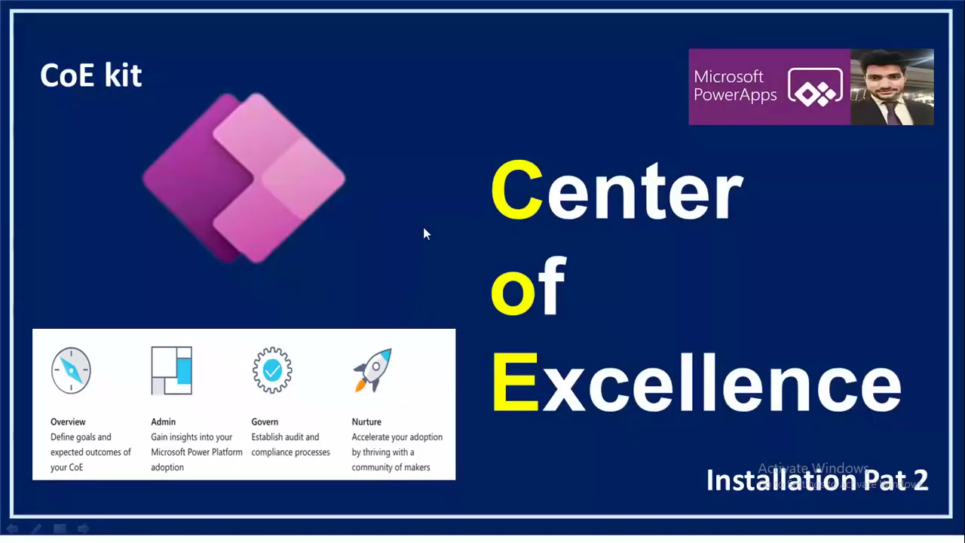